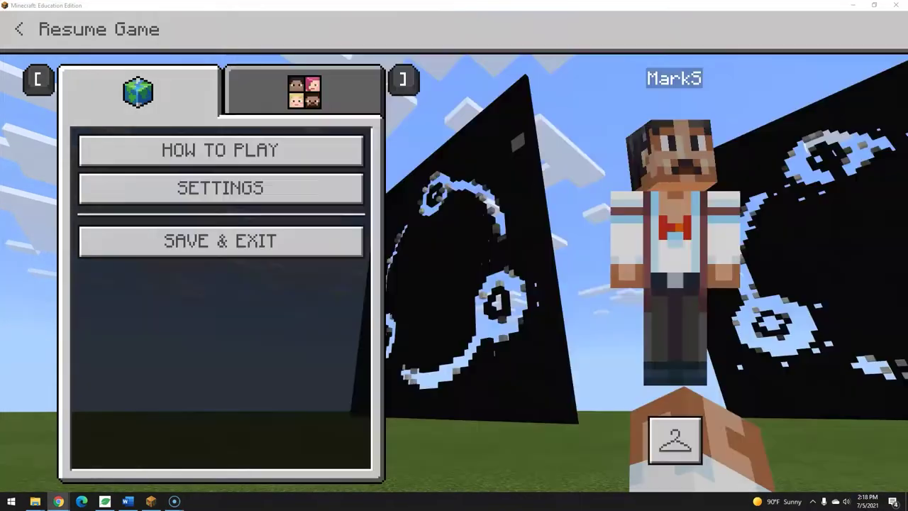
Switch to Chrome and review the Games and Learning blog's steps for downloading, extracting and placing a behavior pack
left_click(58, 501)
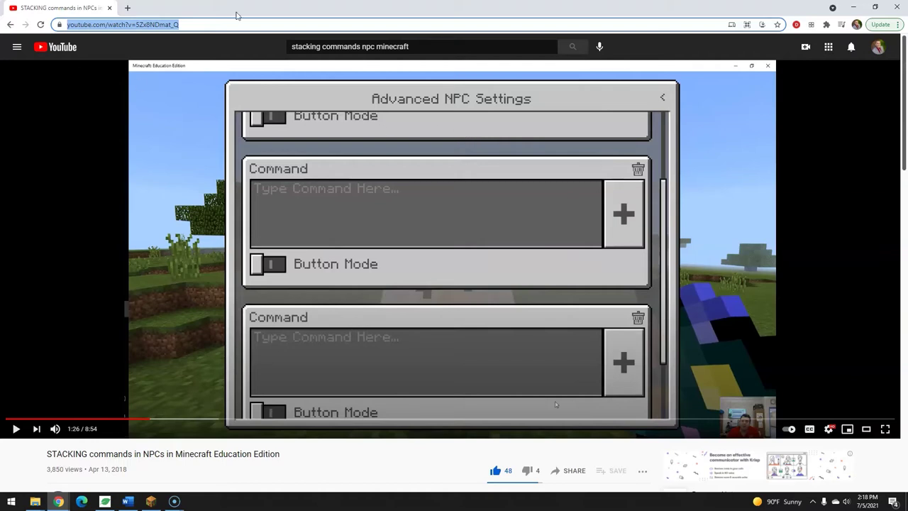
left_click(854, 7)
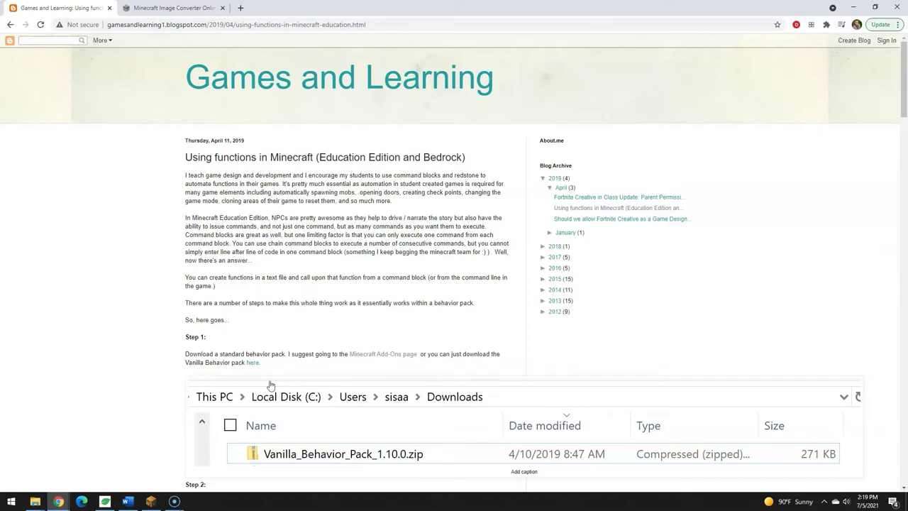
scroll(305, 375, "down", 3)
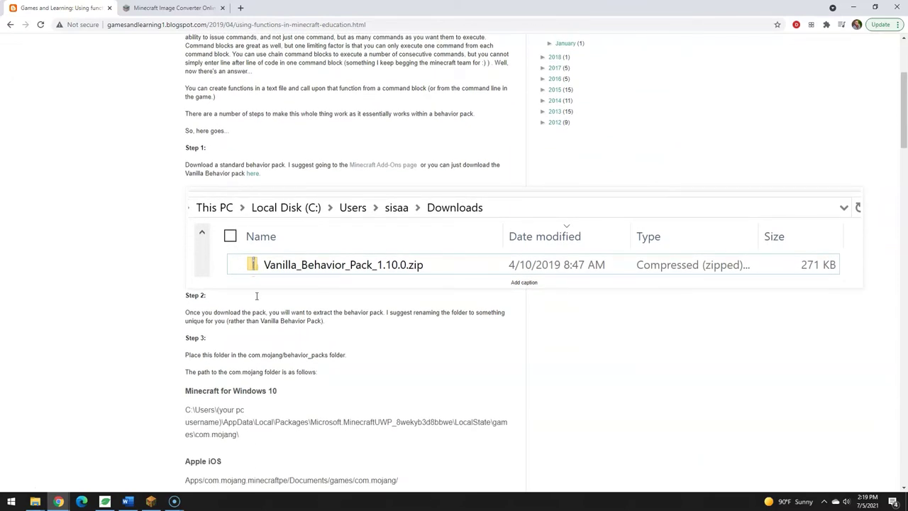
scroll(273, 257, "up", 2)
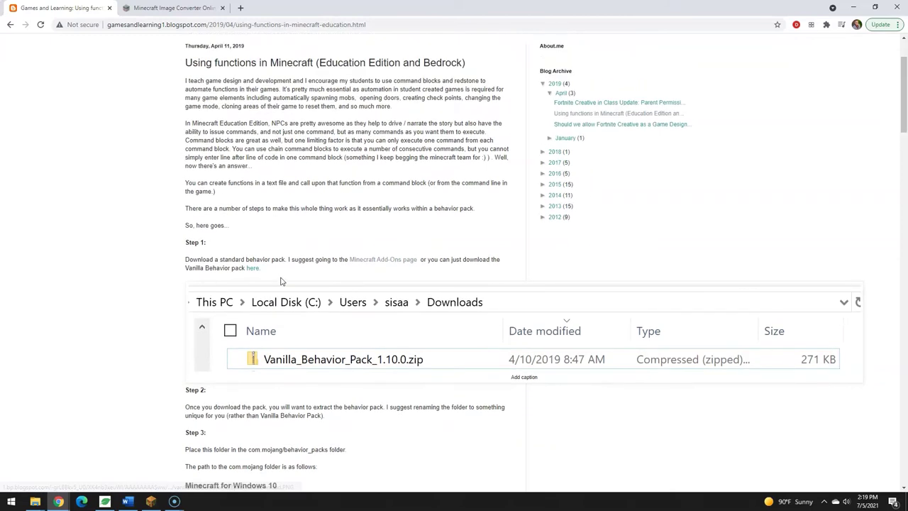
scroll(263, 232, "down", 3)
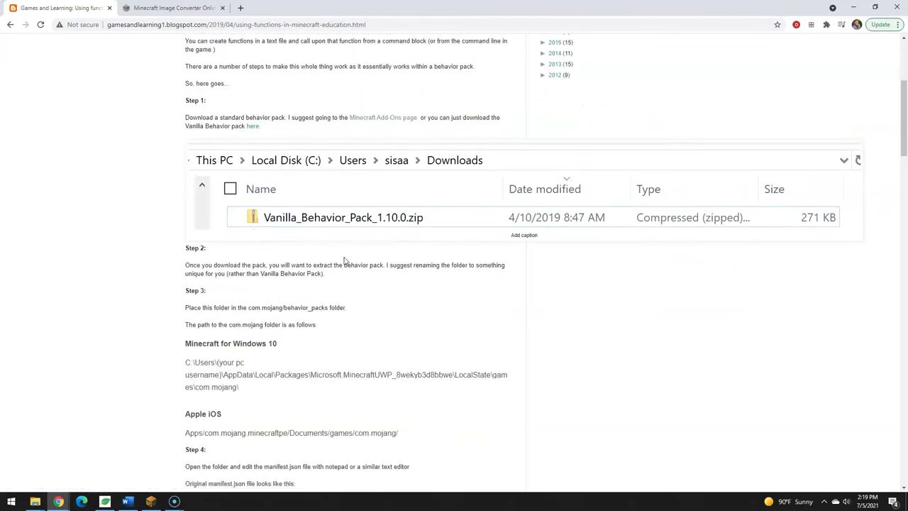
Switch to Minecraft: Education Edition, view the world's Behavior Packs settings, and return to the pause screen
left_click(151, 500)
key("Escape")
key("Escape")
left_click(453, 234)
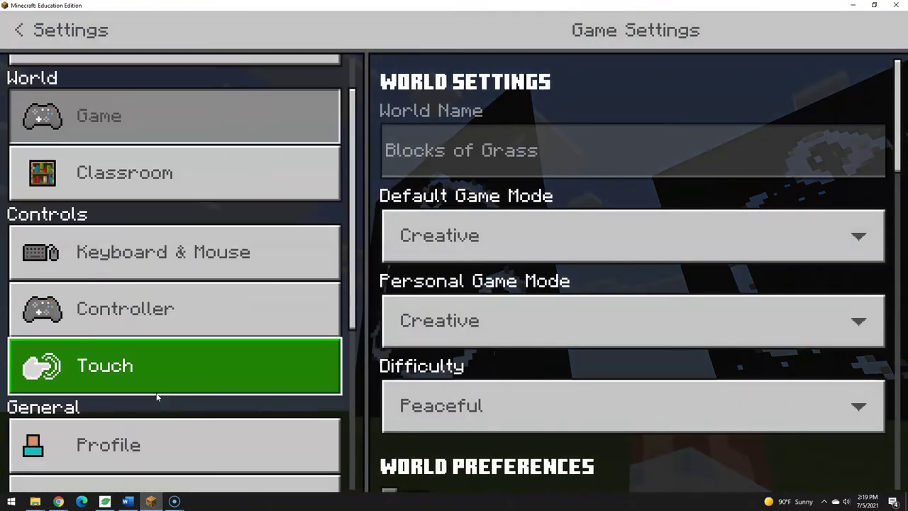
scroll(154, 401, "down", 5)
left_click(154, 460)
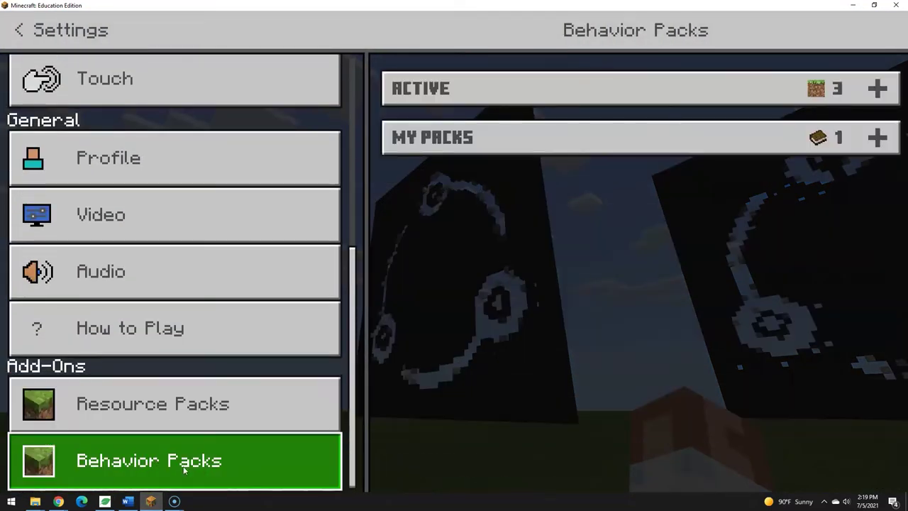
left_click(19, 30)
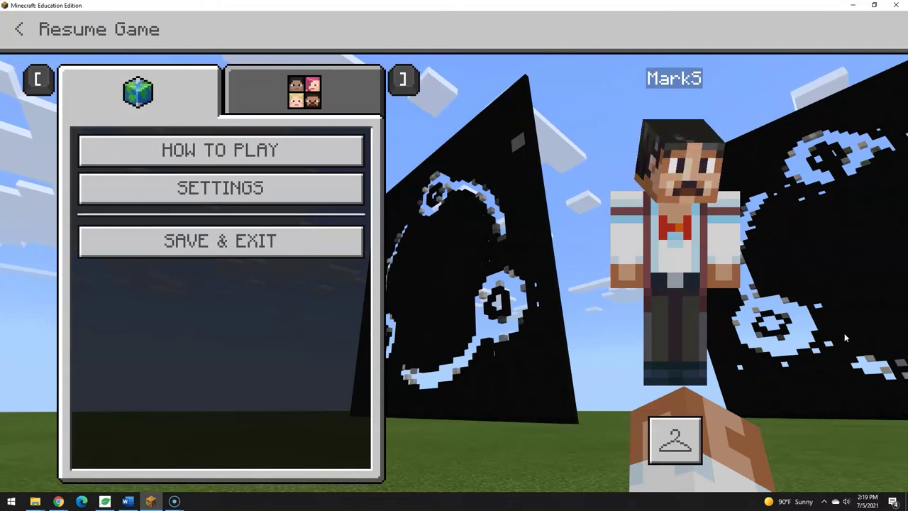
In File Explorer, extract Vanilla_Behavior_Pack_1.17.0 - Copy.zip from Downloads into a Downloads subfolder named garlicbehaviorpack
left_click(35, 501)
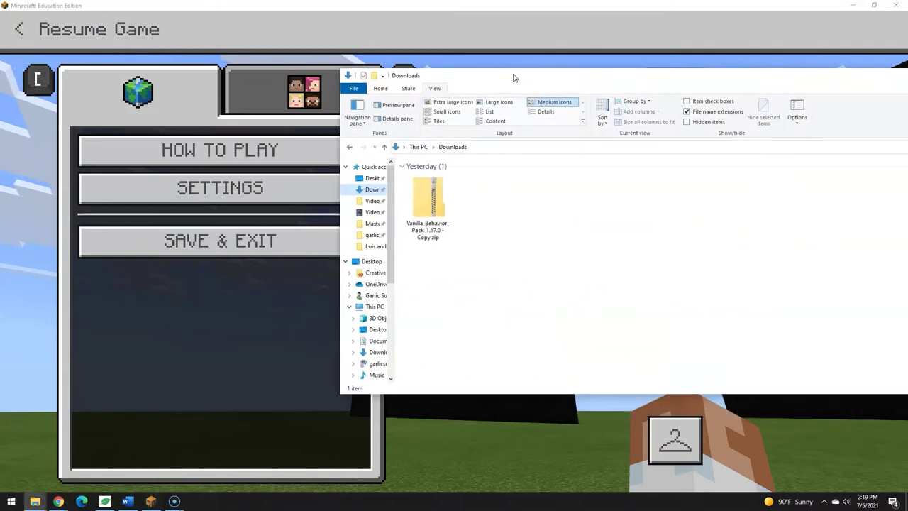
left_click_drag(515, 75, 515, 102)
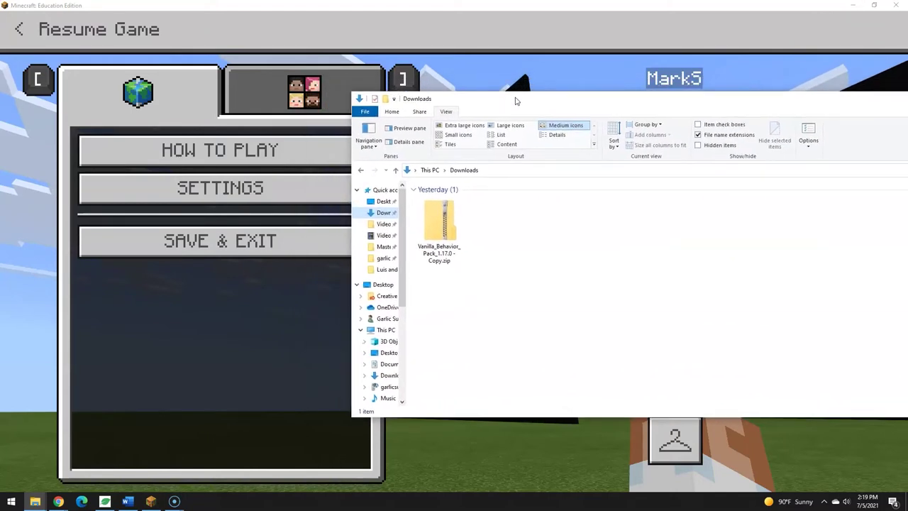
left_click(433, 219)
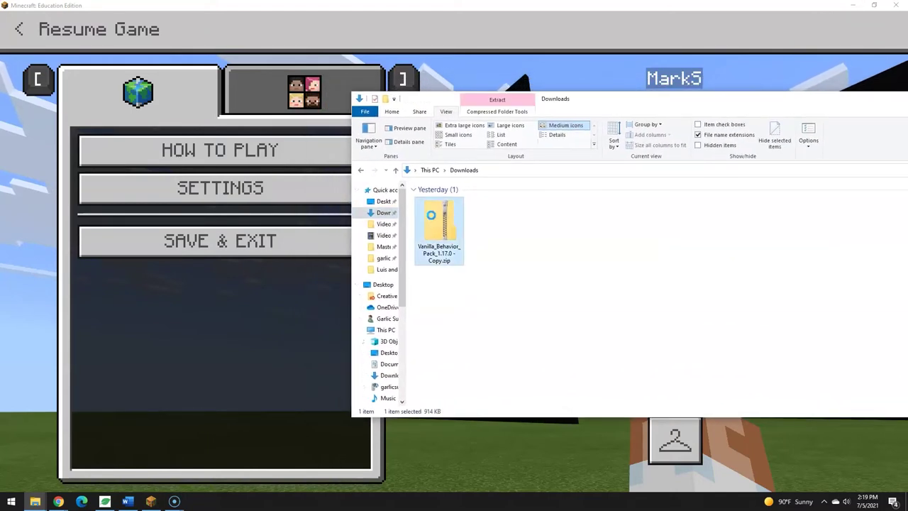
right_click(433, 219)
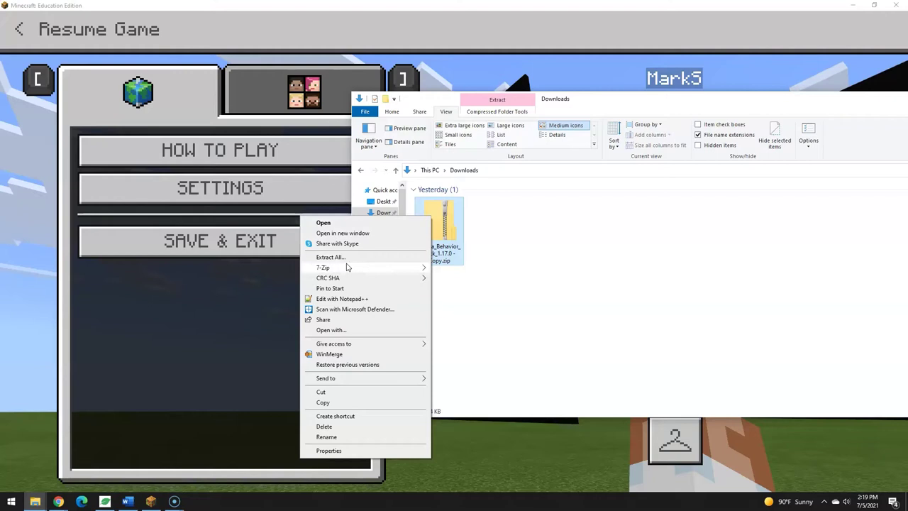
left_click(343, 258)
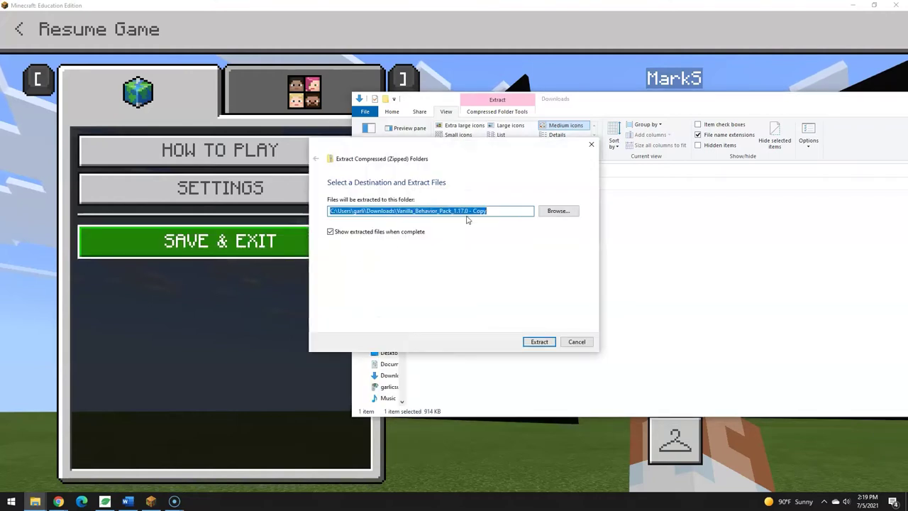
left_click(493, 210)
left_click_drag(494, 211, 397, 210)
key("BackSpace")
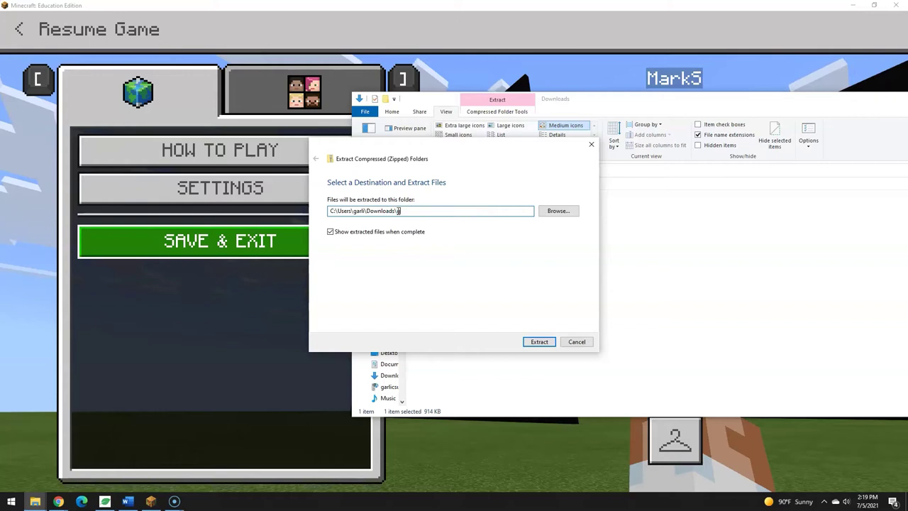
type("garlicbehaviorpack")
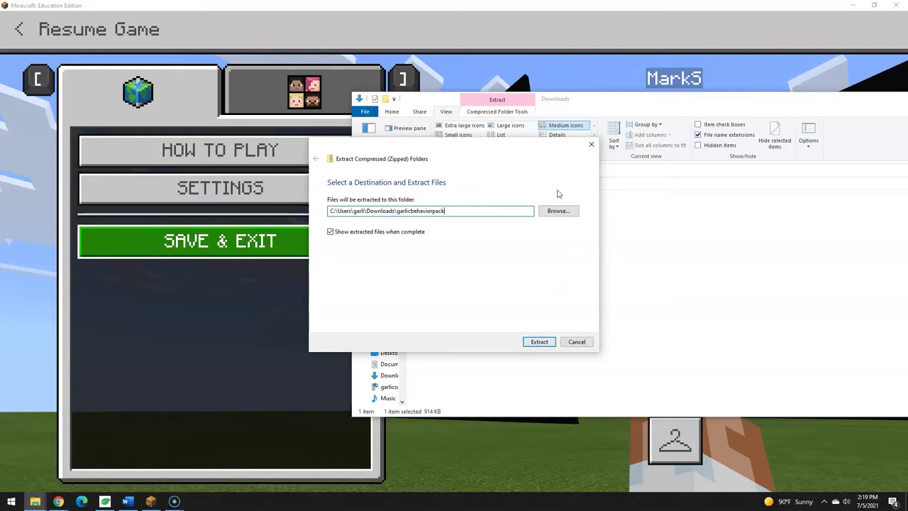
left_click(550, 344)
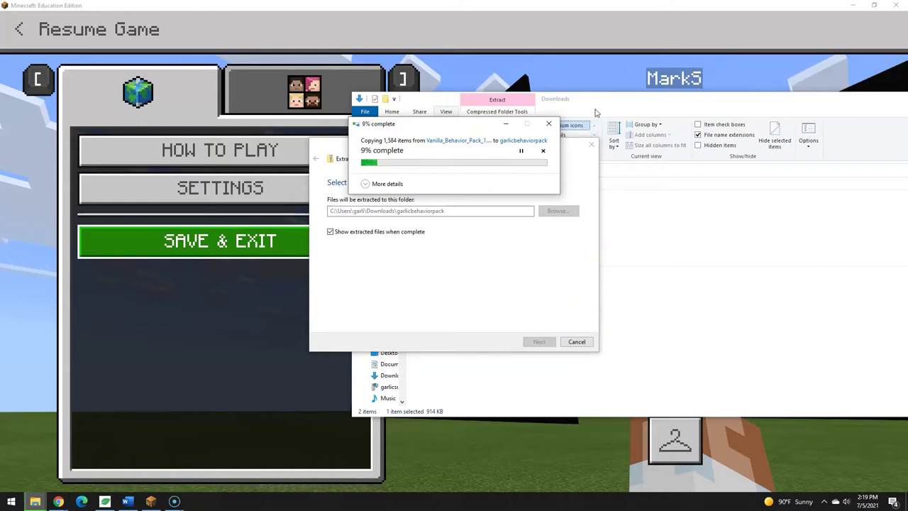
Open a second File Explorer window beside Downloads and go to %appdata% in it
left_click_drag(605, 103, 819, 85)
right_click(35, 501)
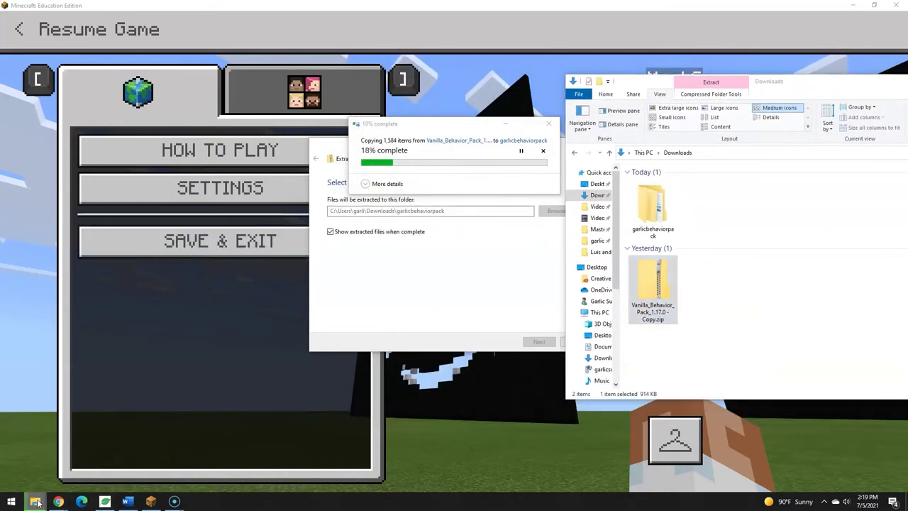
left_click(39, 451)
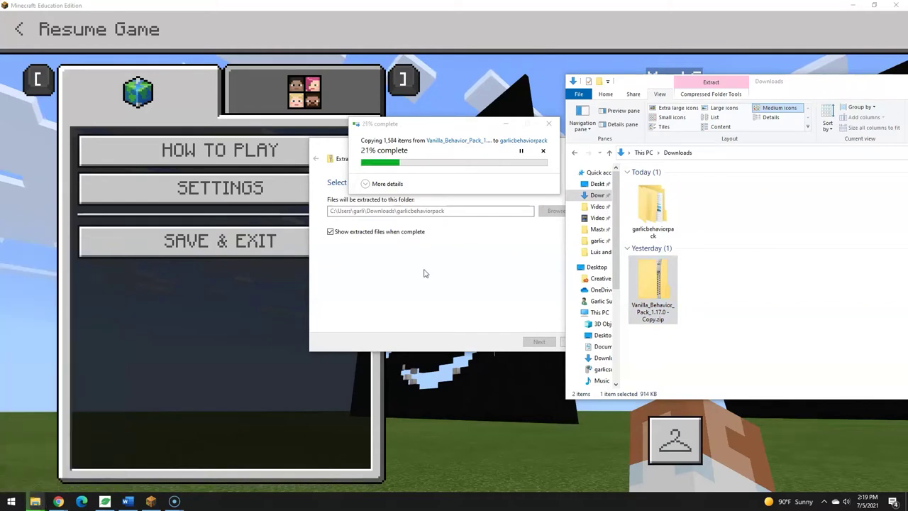
left_click_drag(748, 101, 730, 191)
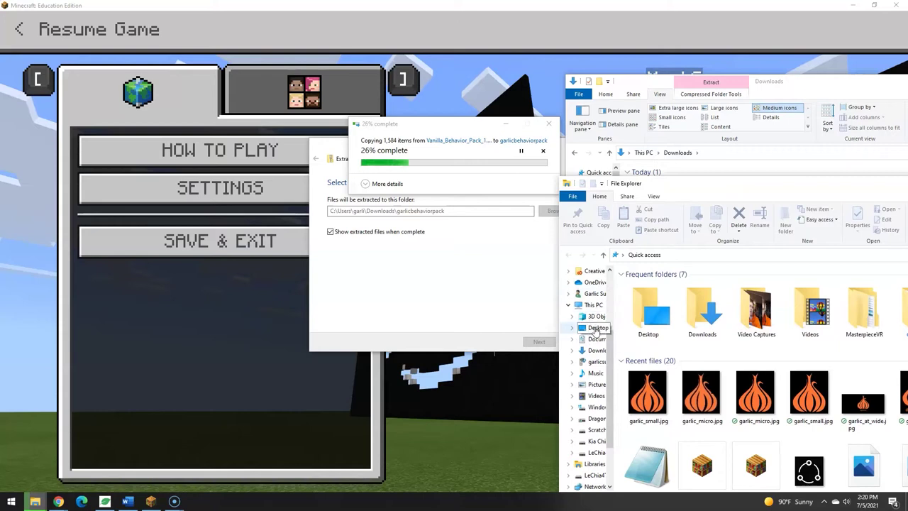
left_click(673, 257)
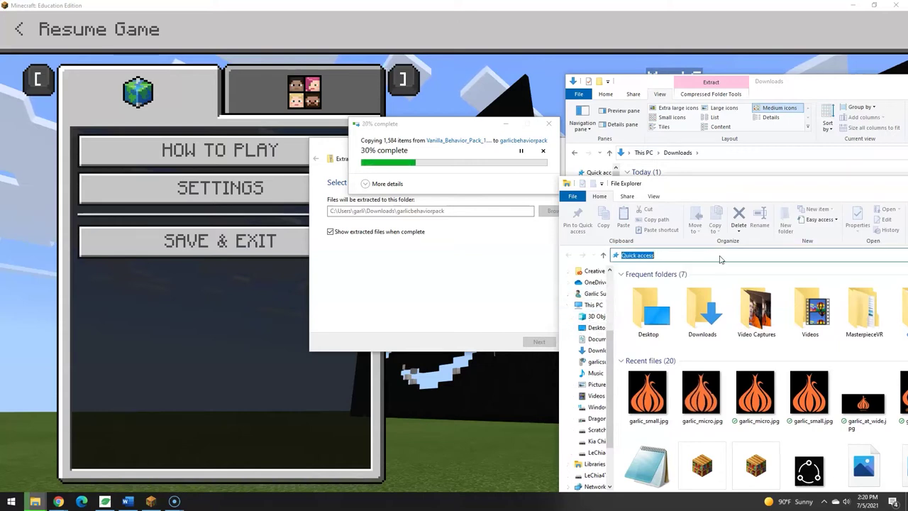
type("%app")
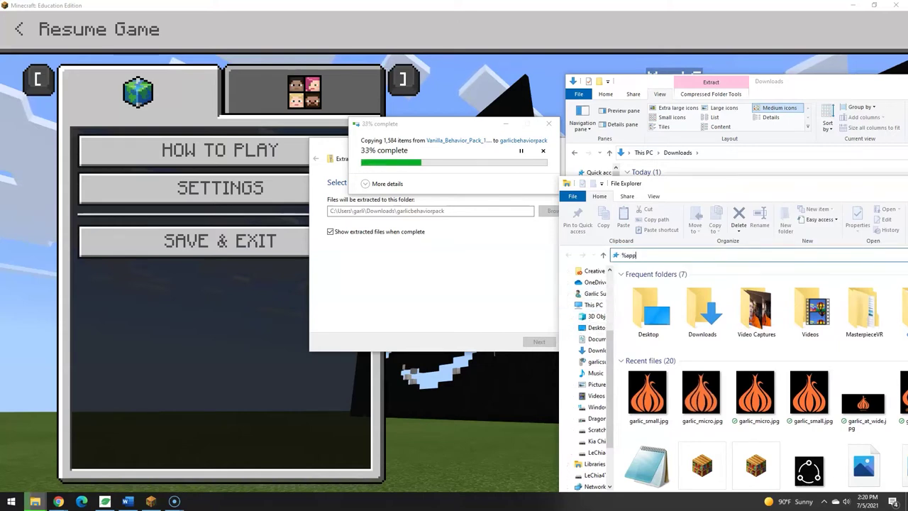
type("data%")
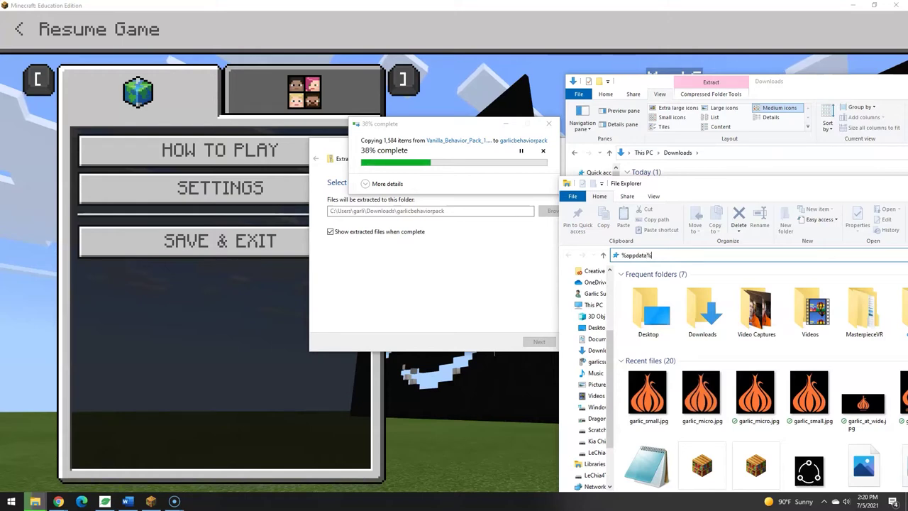
key("Return")
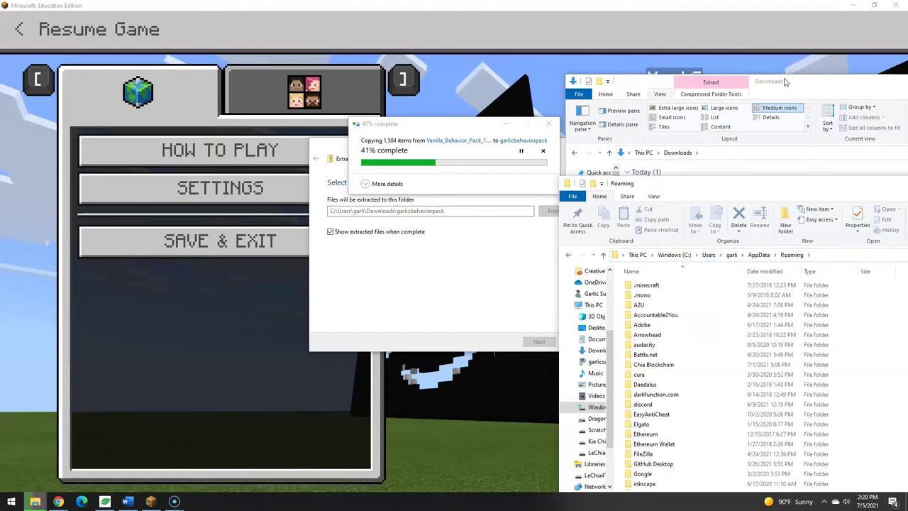
Arrange the Downloads and Roaming windows so that the Roaming window is fully visible with its search field
left_click_drag(808, 88, 746, 57)
left_click_drag(561, 48, 744, 68)
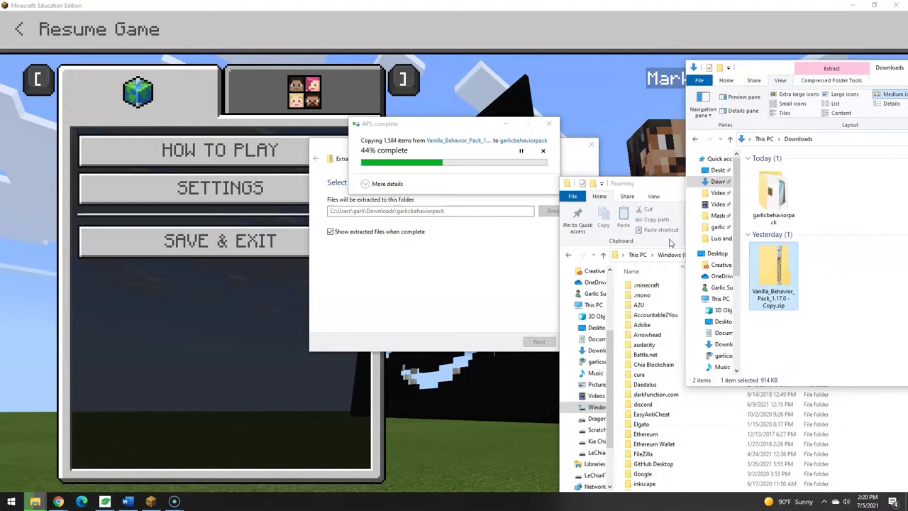
left_click_drag(656, 187, 564, 142)
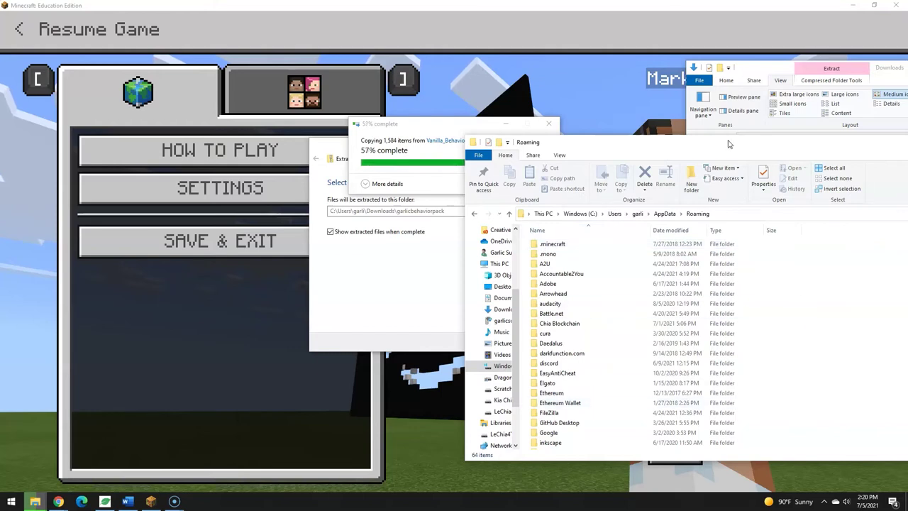
left_click_drag(730, 140, 299, 158)
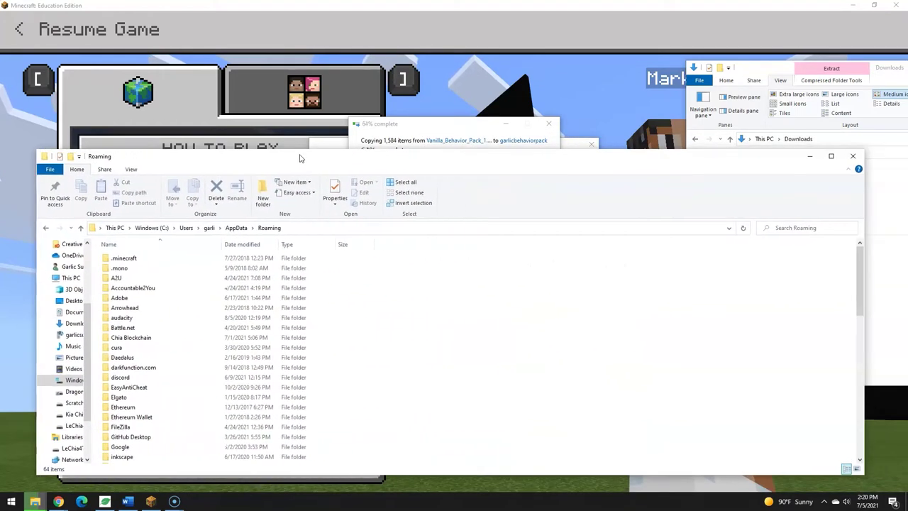
Switch to Chrome and check the blog's Step 3 for the com.mojang folder path on Windows 10
left_click(786, 229)
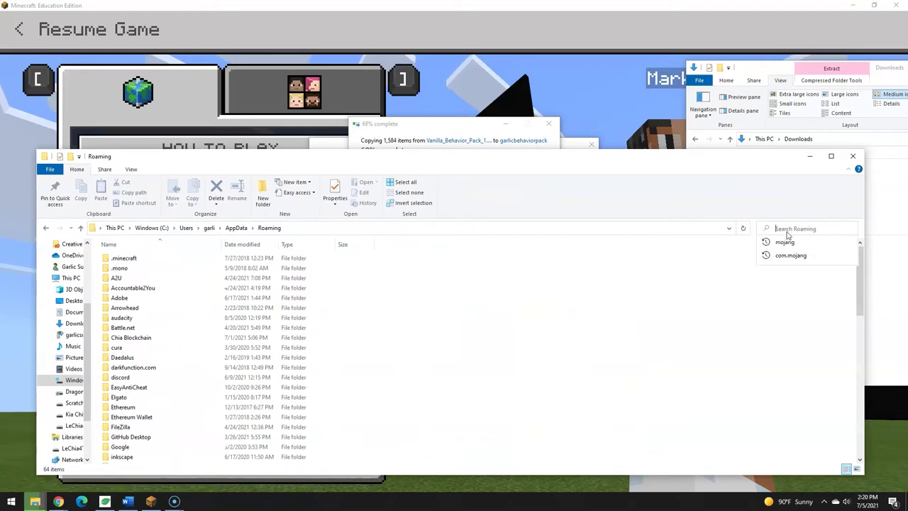
left_click(56, 501)
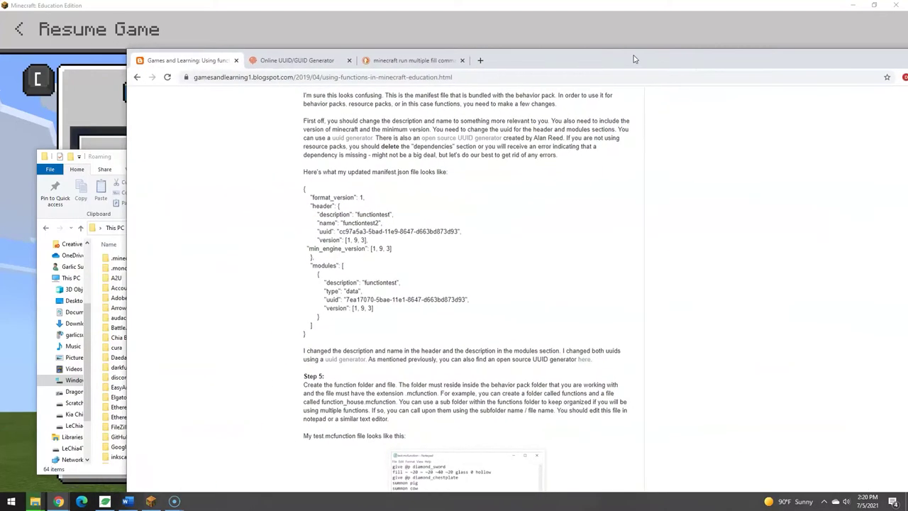
scroll(543, 291, "up", 15)
scroll(542, 291, "down", 8)
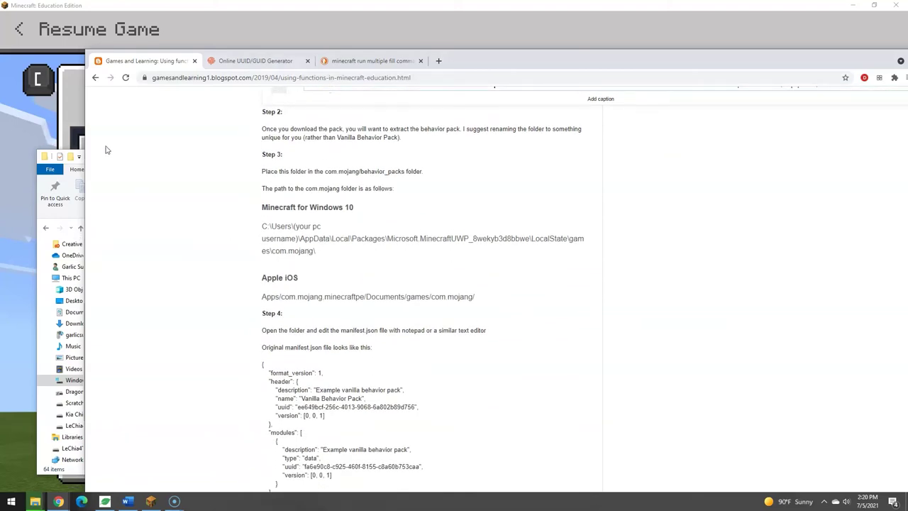
Return to the Roaming folder in File Explorer, search it for com.mojang, and select the folder under Minecraft Education Edition\games
left_click(47, 228)
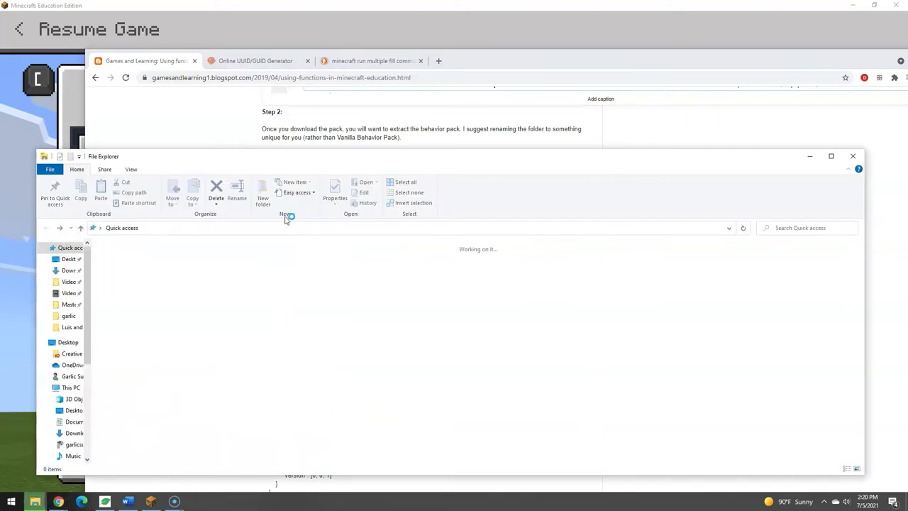
left_click(60, 228)
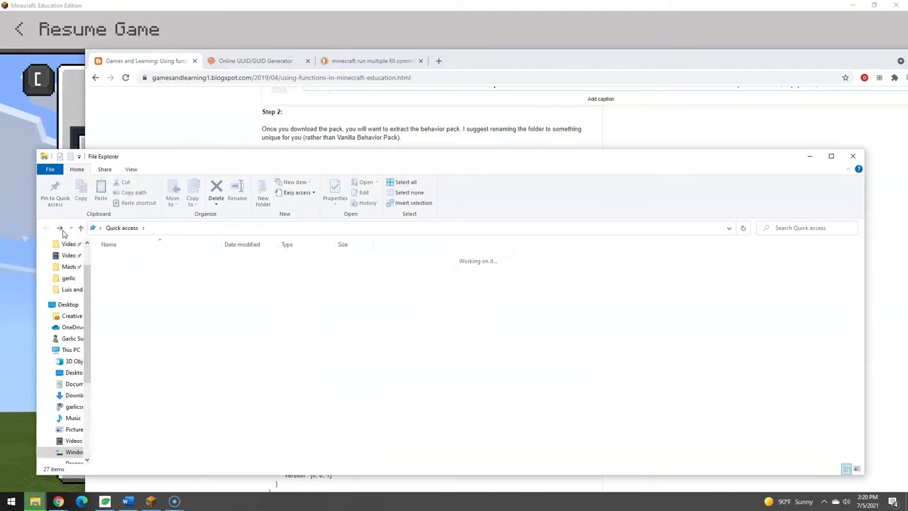
left_click(808, 228)
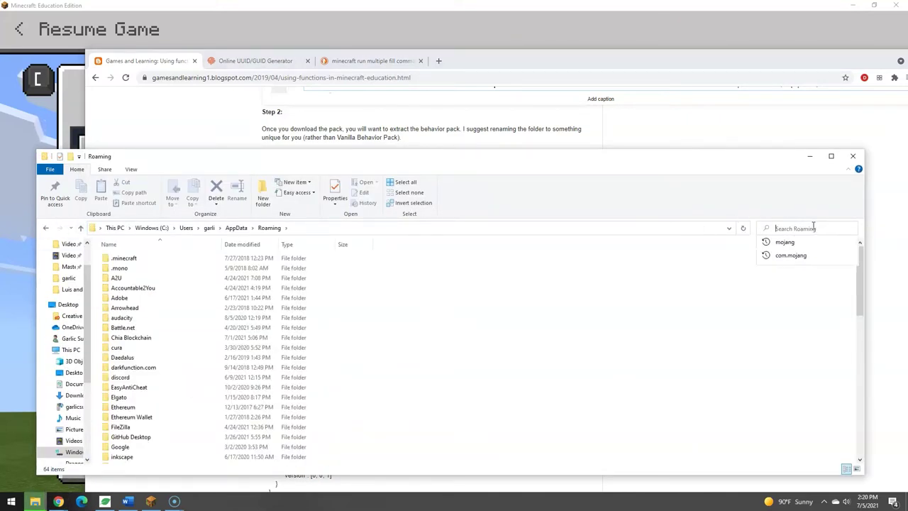
key("Down")
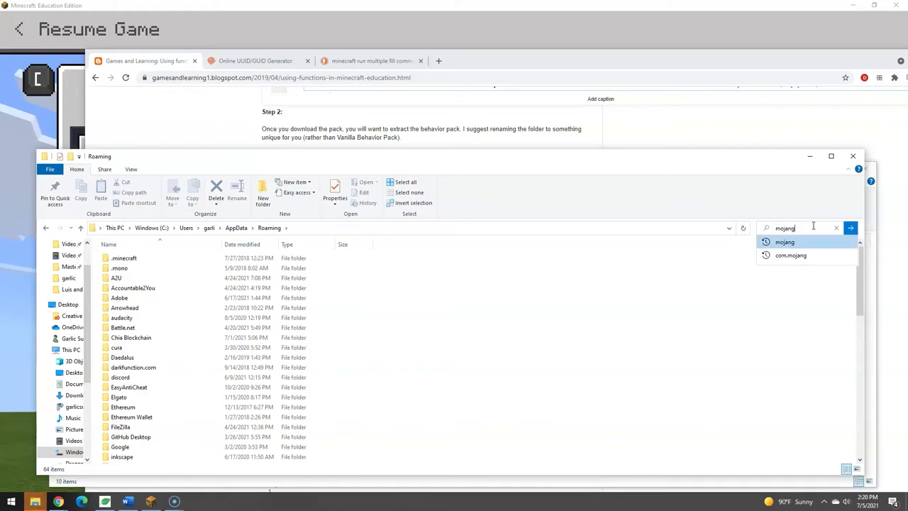
key("Down")
key("Return")
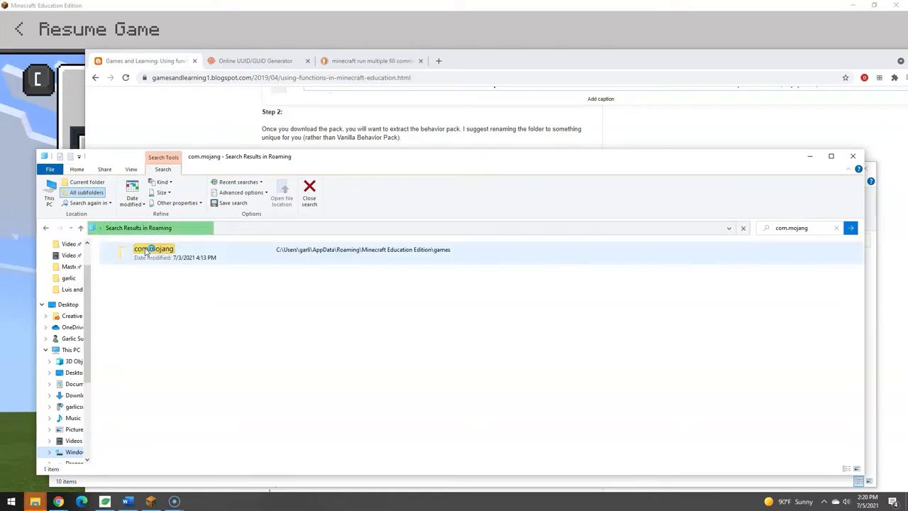
left_click(150, 252)
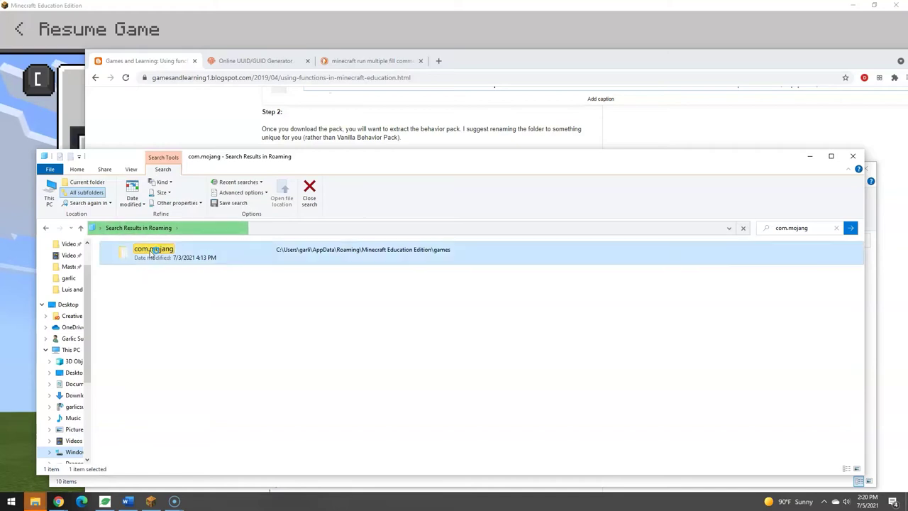
Open the found com.mojang folder and tile its window side by side with the Downloads window
double_click(150, 253)
key("super+Left")
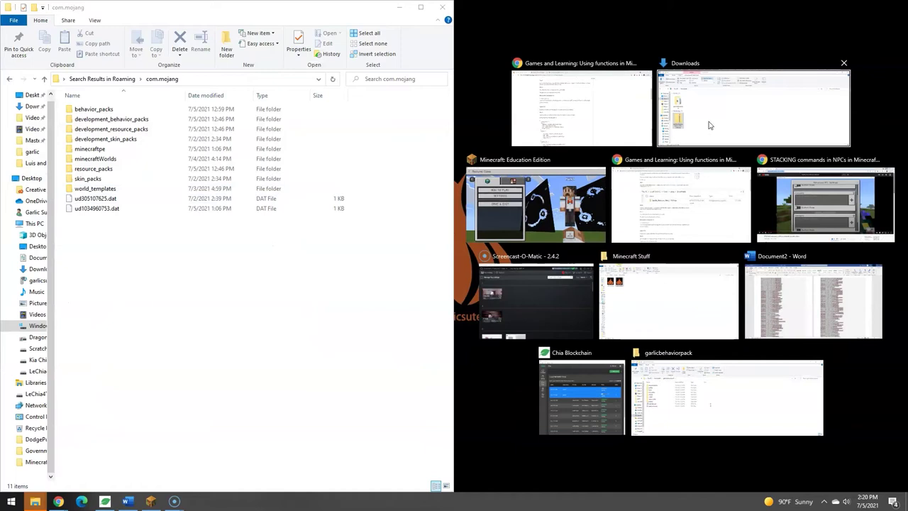
left_click(732, 126)
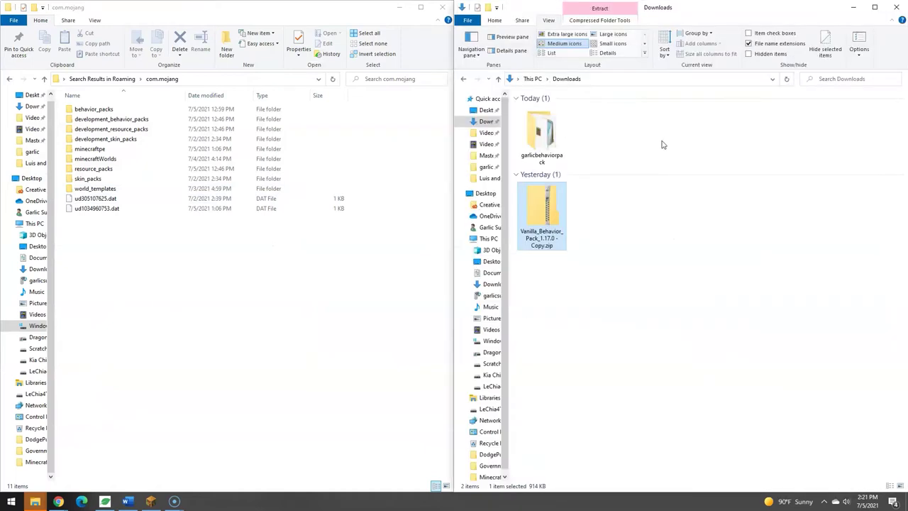
Copy the garlicbehaviorpack folder from Downloads into com.mojang's behavior_packs folder
left_click(542, 132)
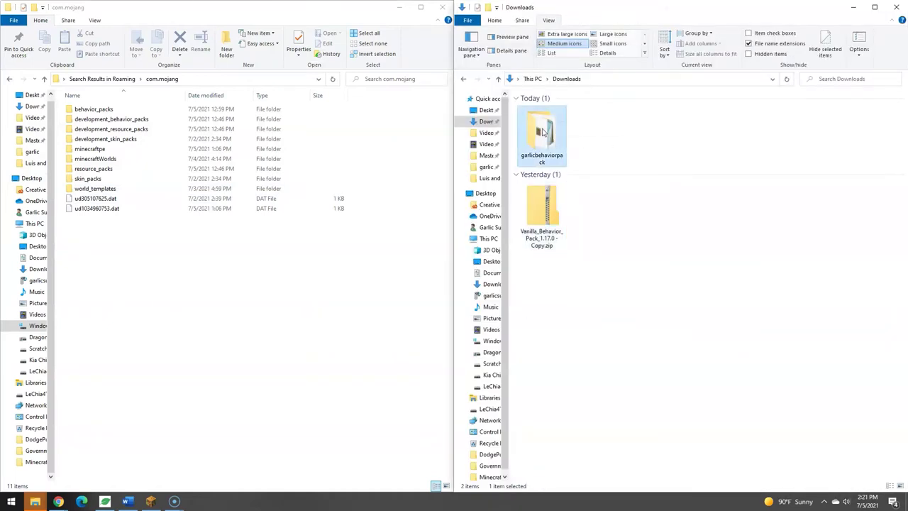
double_click(87, 108)
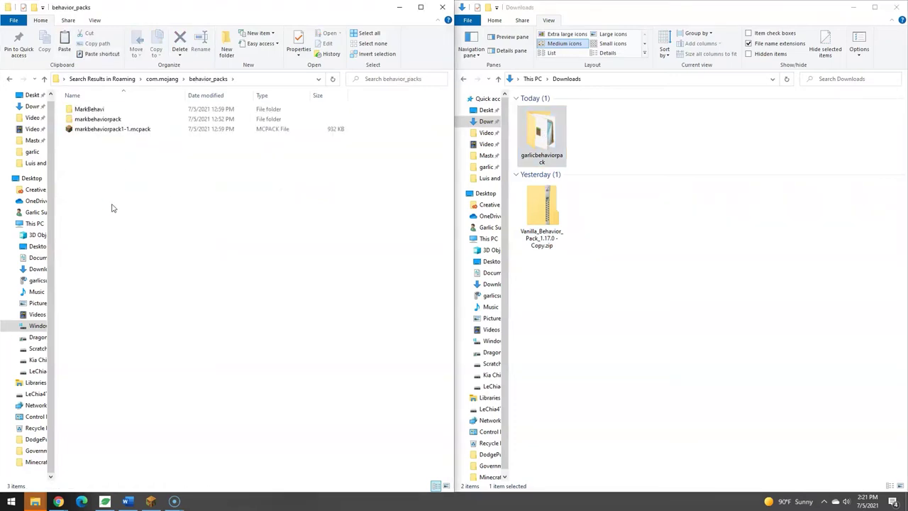
key("ctrl+v")
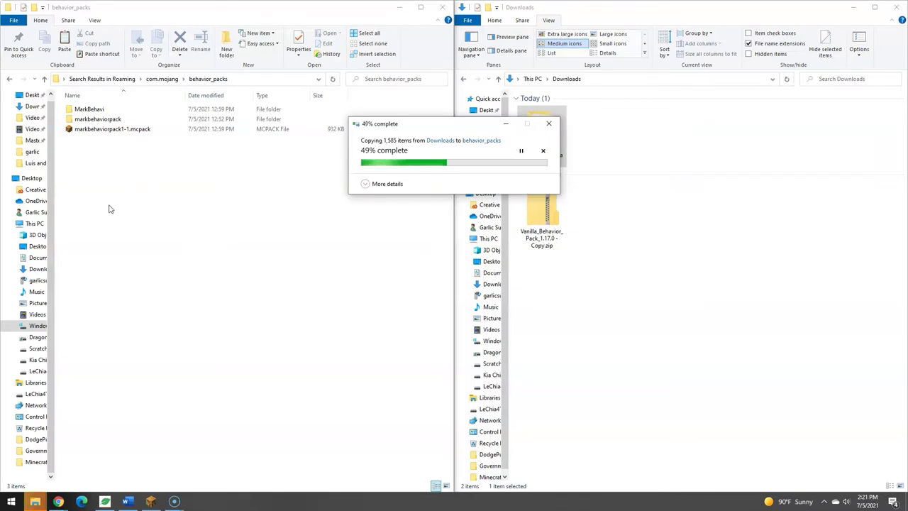
Switch to the blog in Chrome and read Step 4 about editing the manifest.json file
left_click(64, 503)
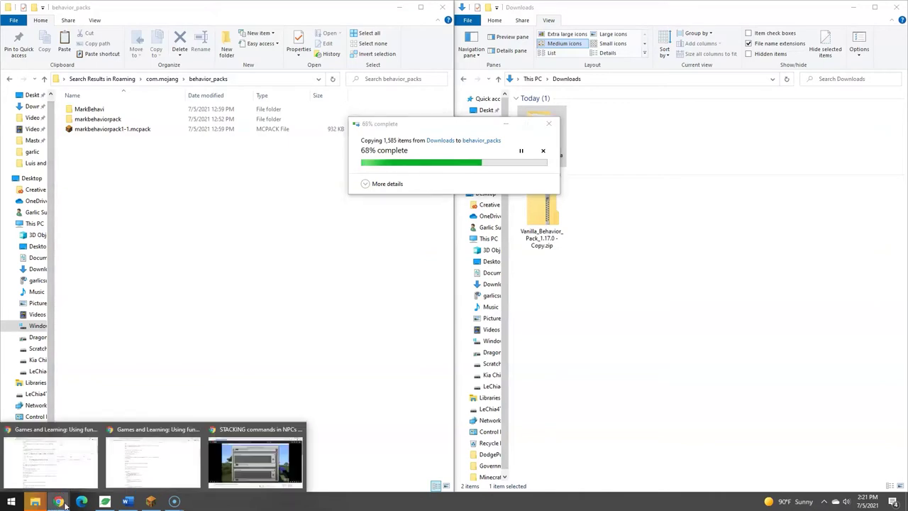
left_click(190, 467)
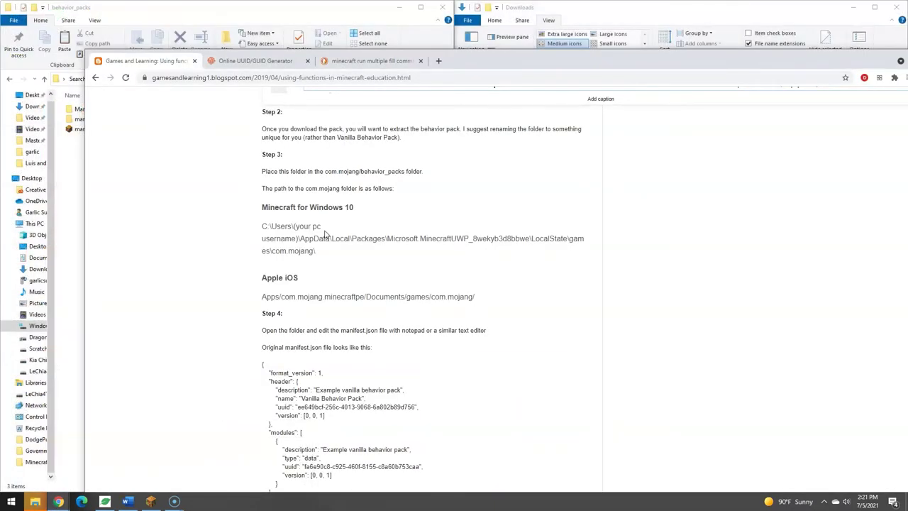
scroll(325, 234, "up", 5)
scroll(321, 212, "down", 5)
scroll(317, 206, "down", 3)
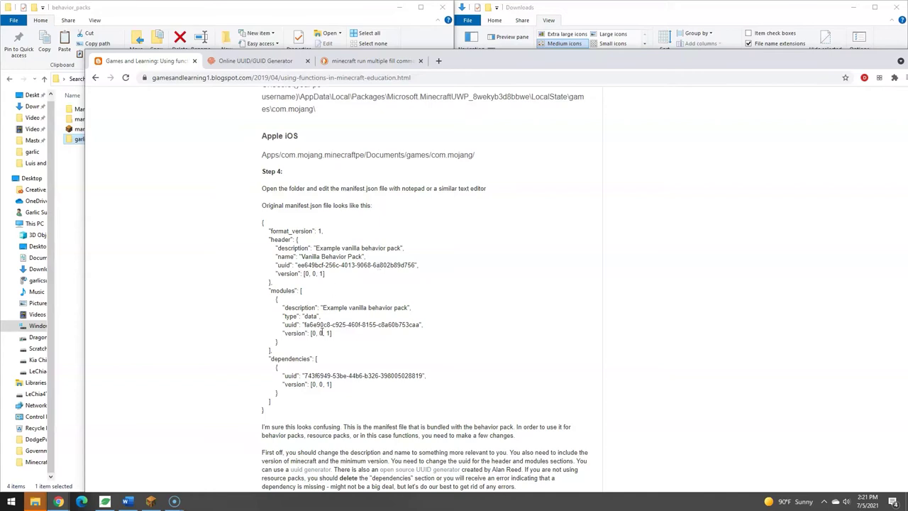
Return to File Explorer, open manifest.json from the copied garlicbehaviorpack folder in Notepad, and move the Notepad window higher
left_click(79, 155)
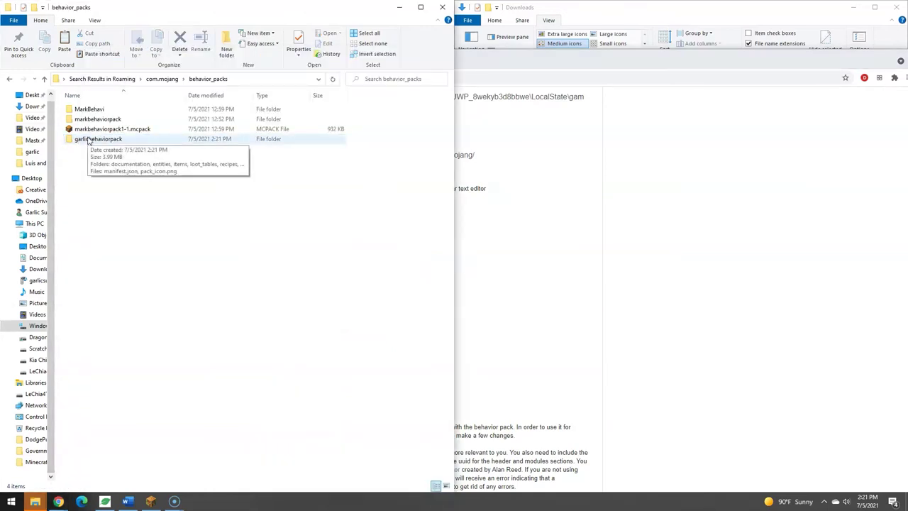
double_click(81, 142)
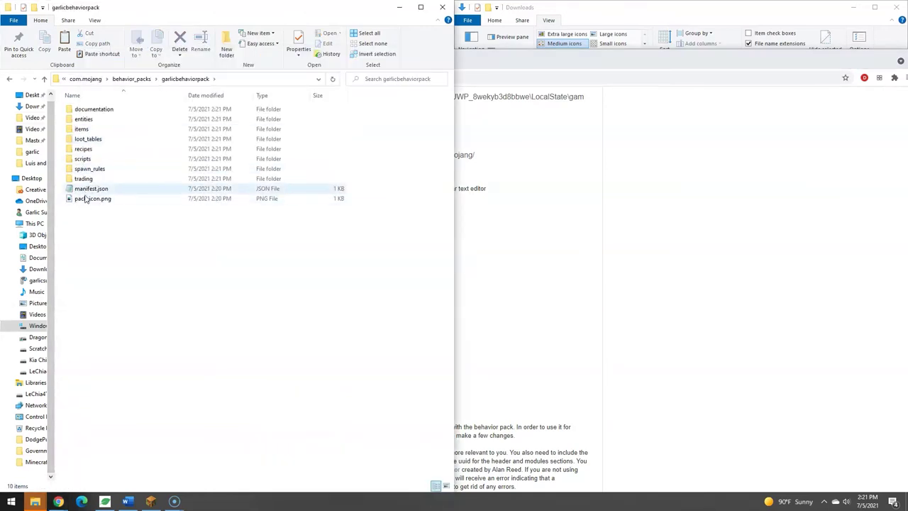
double_click(86, 190)
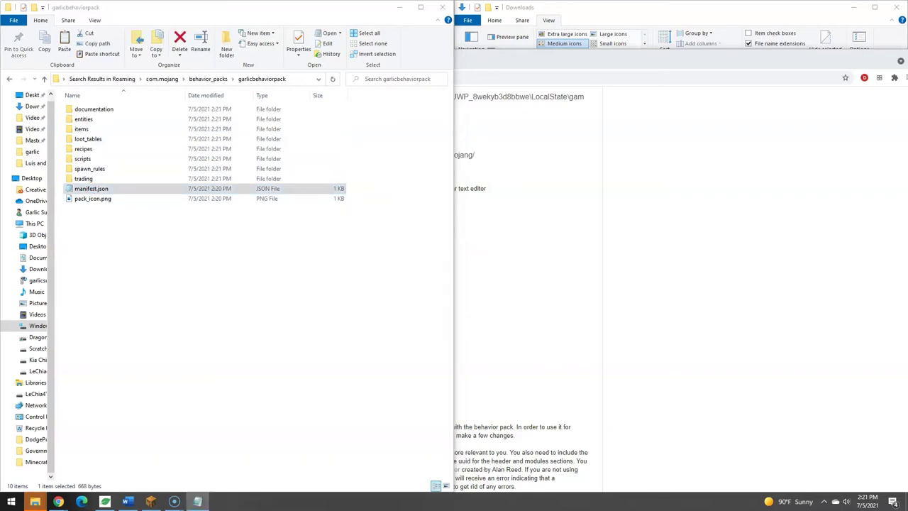
left_click_drag(288, 156, 275, 91)
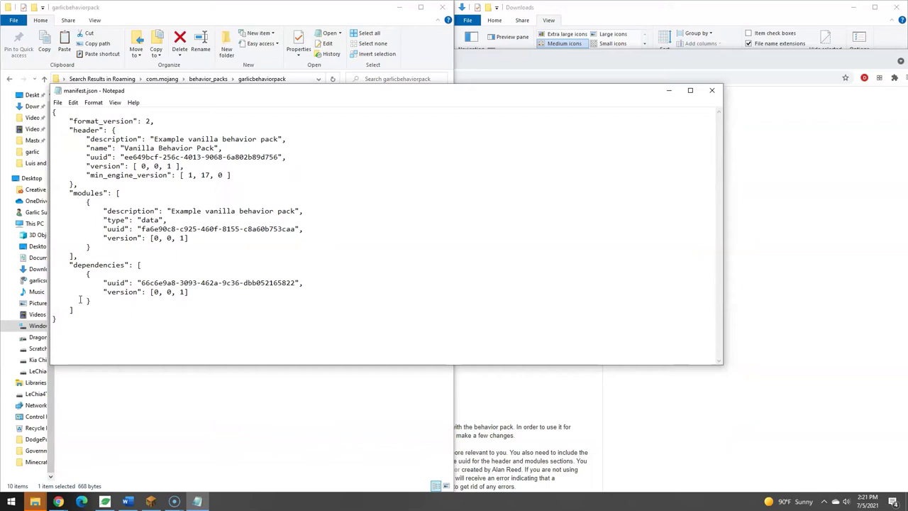
Delete the whole dependencies section from manifest.json, including the comma after the modules section's closing bracket
left_click(74, 257)
type(",")
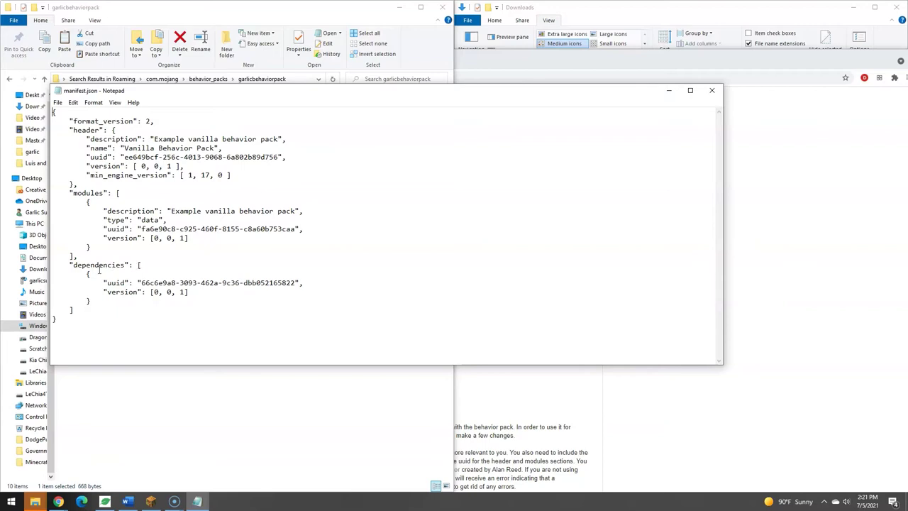
left_click_drag(72, 310, 65, 264)
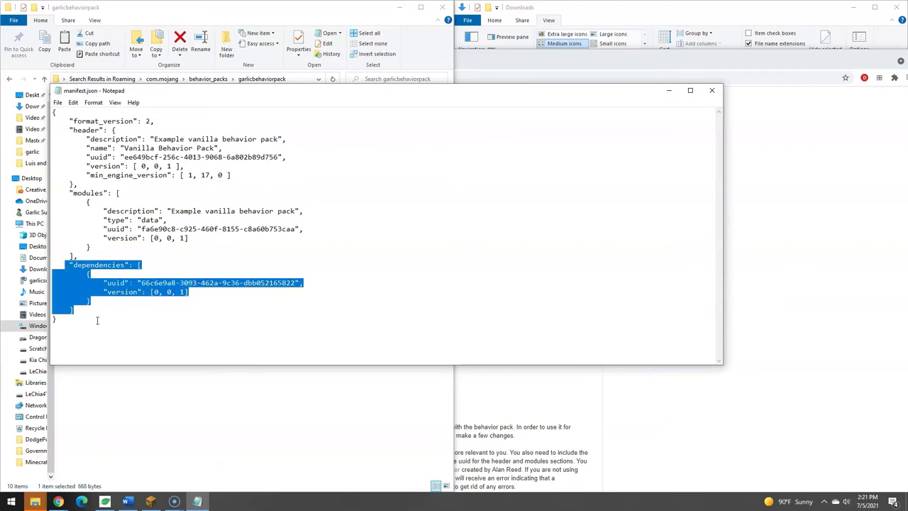
key("BackSpace")
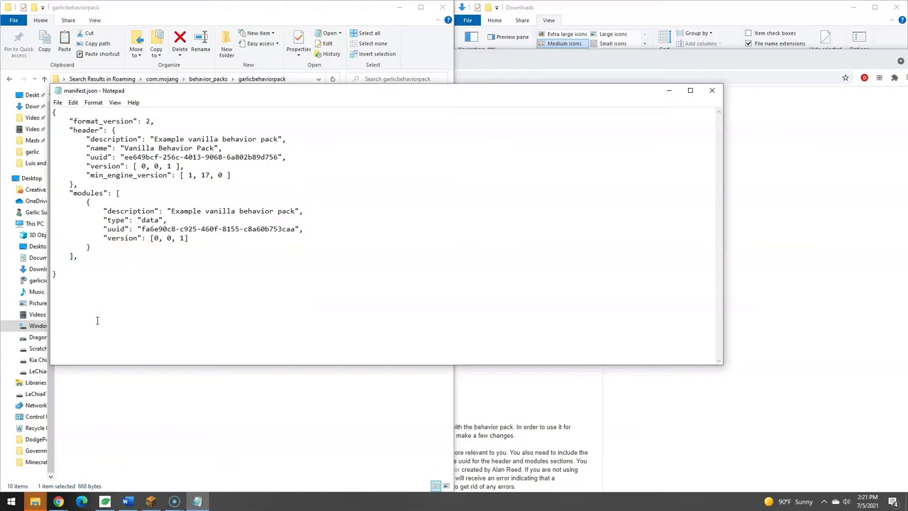
key("BackSpace")
key("BackSpace")
Replace the name in the manifest's header with "Garlic Behavior 1"
left_click_drag(125, 147, 217, 147)
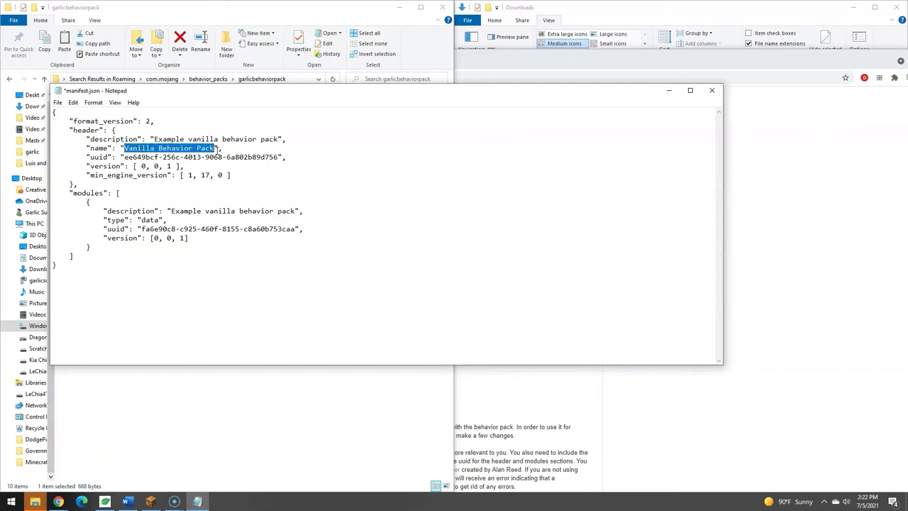
type("Garlic Behav")
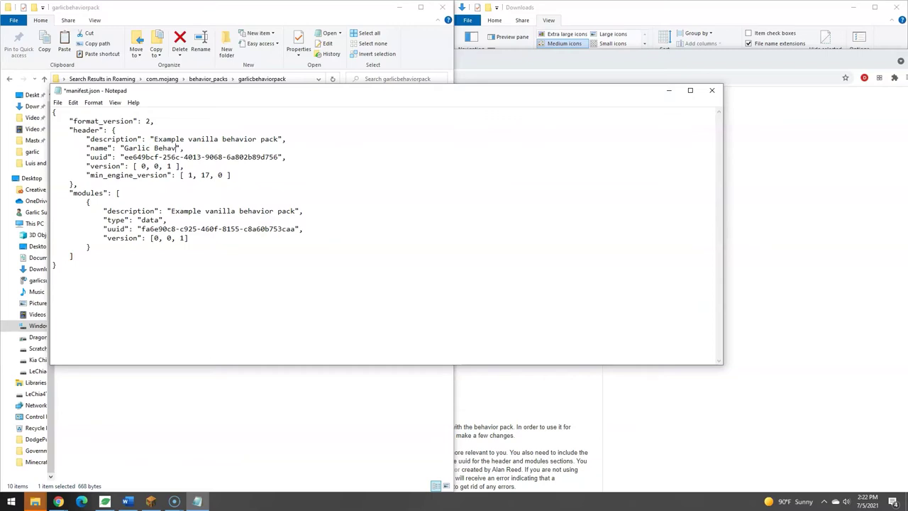
type("ior 1")
Set the header description to "It's new!" and the modules description to "Garlic module"
left_click_drag(154, 139, 280, 140)
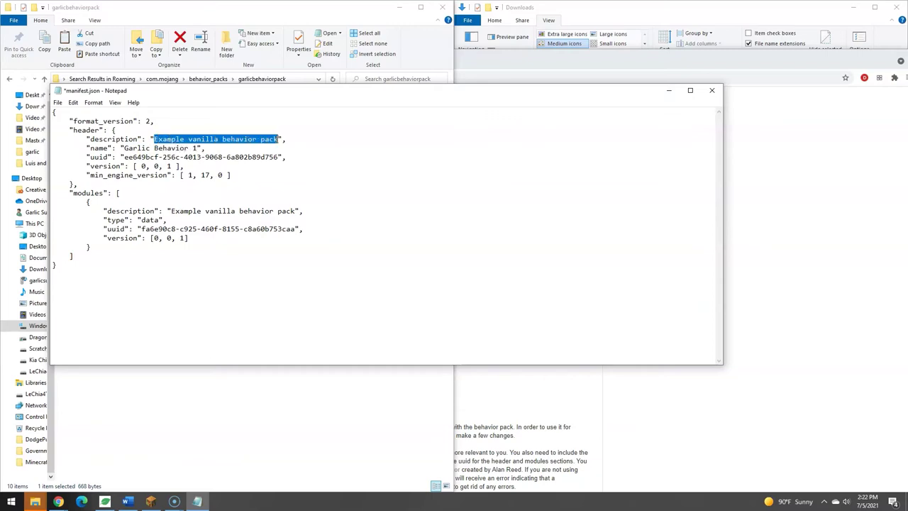
type("it")
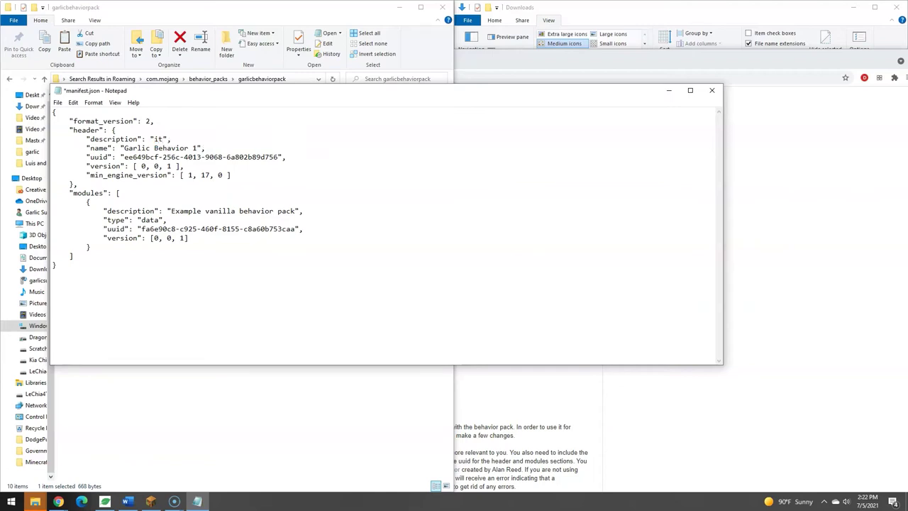
key("BackSpace")
key("BackSpace")
type("It's new!")
left_click_drag(171, 211, 291, 208)
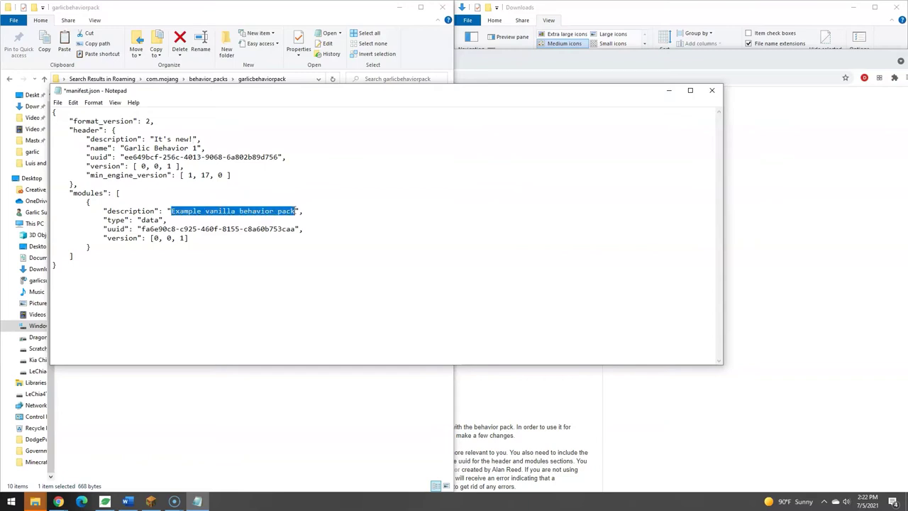
type("Garlic module")
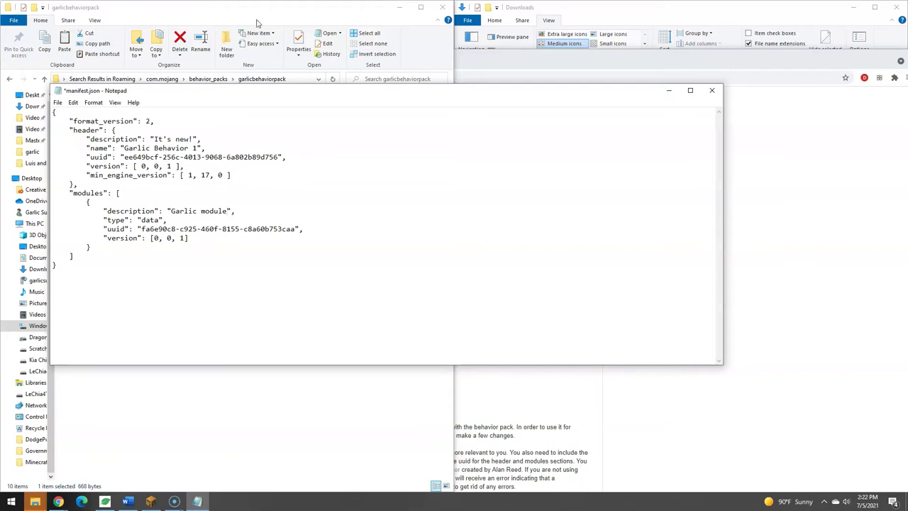
Open the blog's open source UUID generator link in a new Chrome tab, then generate and copy a Version-1 UUID
mouse_move(57, 503)
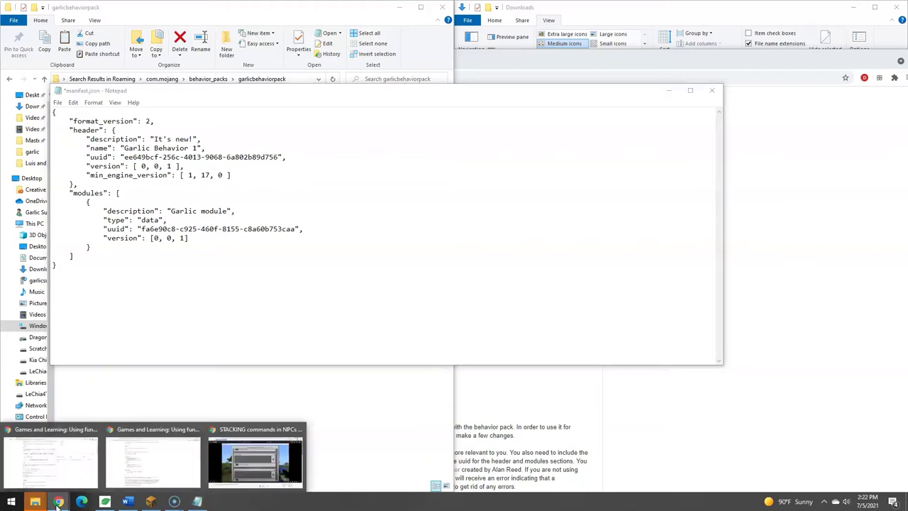
left_click(151, 461)
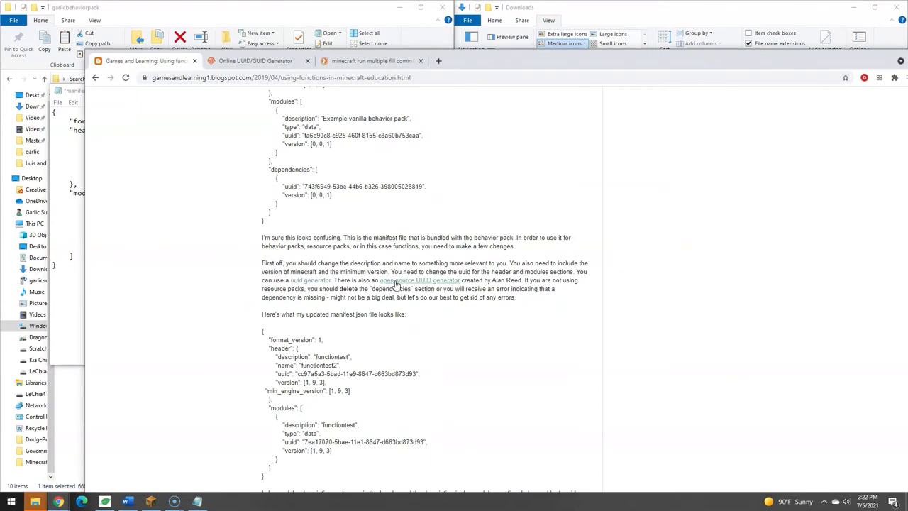
right_click(396, 285)
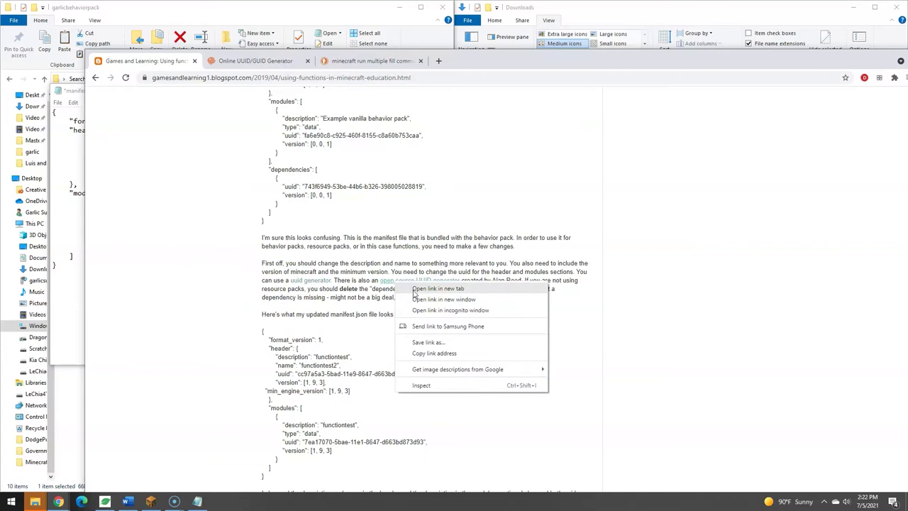
left_click(415, 289)
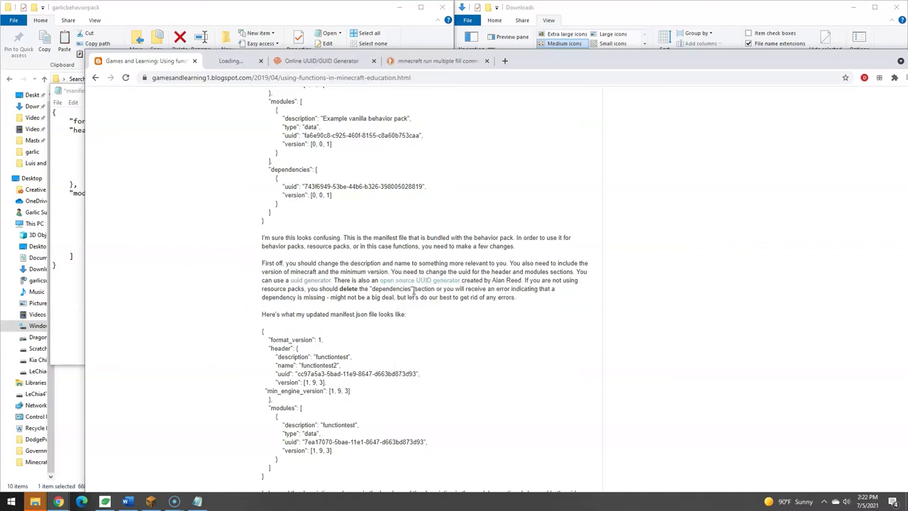
left_click(256, 61)
left_click(378, 302)
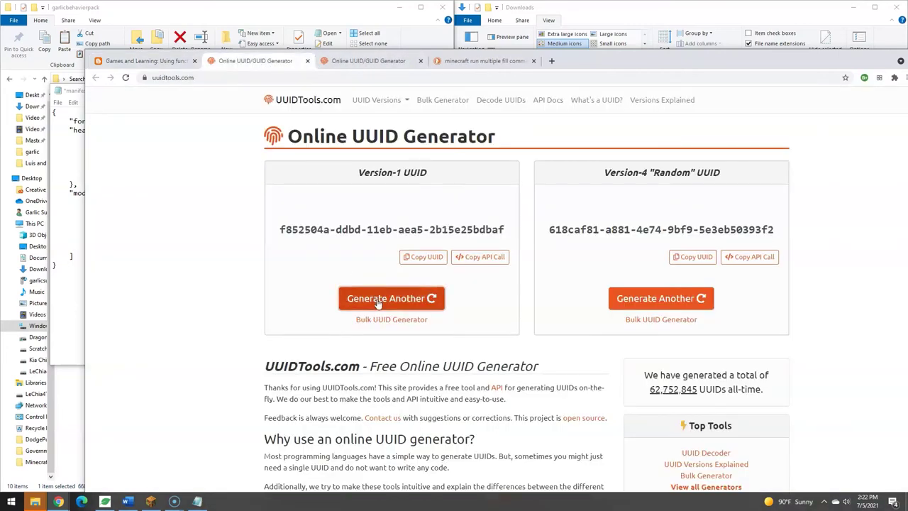
left_click(415, 256)
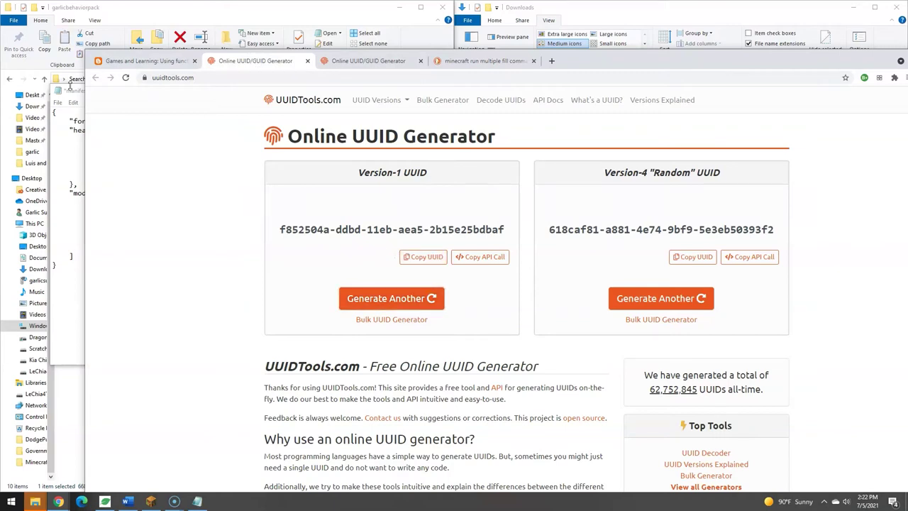
Return to manifest.json in Notepad and replace the header's uuid with the copied UUID
left_click(71, 92)
left_click_drag(124, 156, 279, 157)
right_click(154, 159)
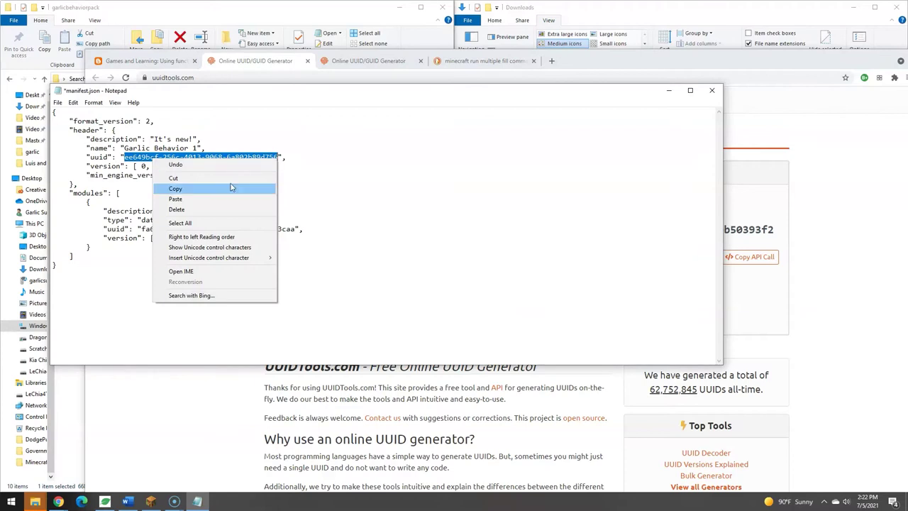
left_click(212, 199)
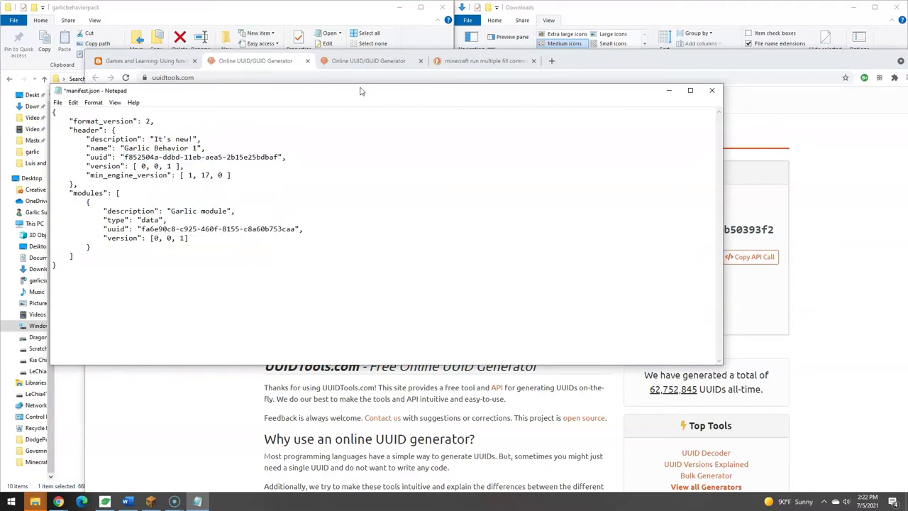
Generate and copy another Version-1 UUID on UUIDTools.com and paste it over the modules uuid in manifest.json
left_click(260, 67)
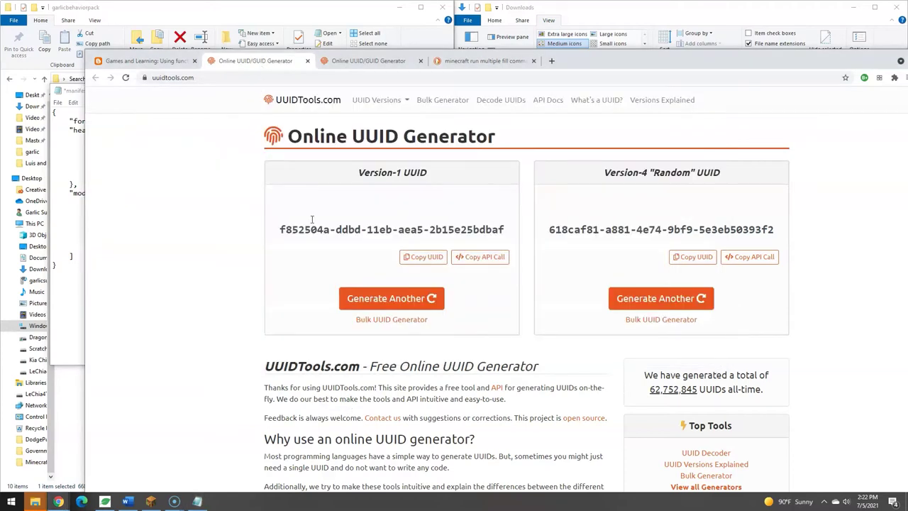
left_click(392, 297)
left_click(423, 258)
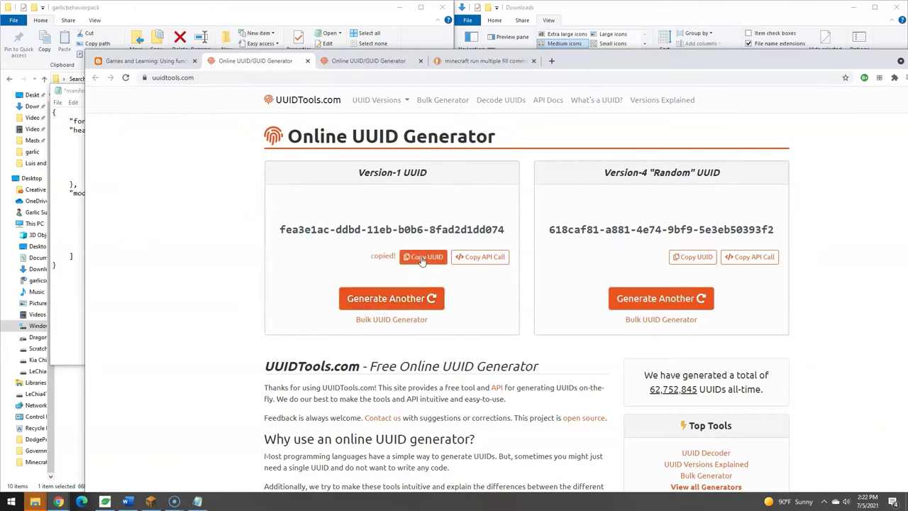
left_click(78, 95)
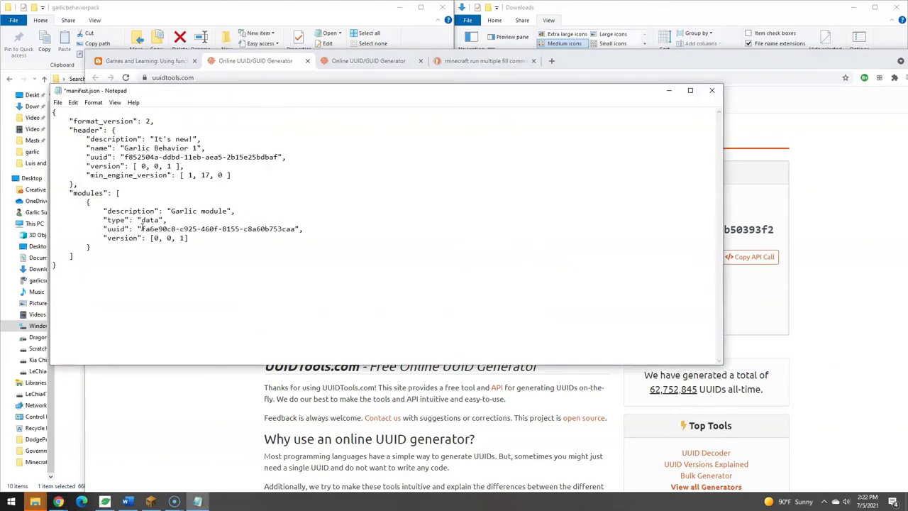
left_click_drag(141, 228, 295, 228)
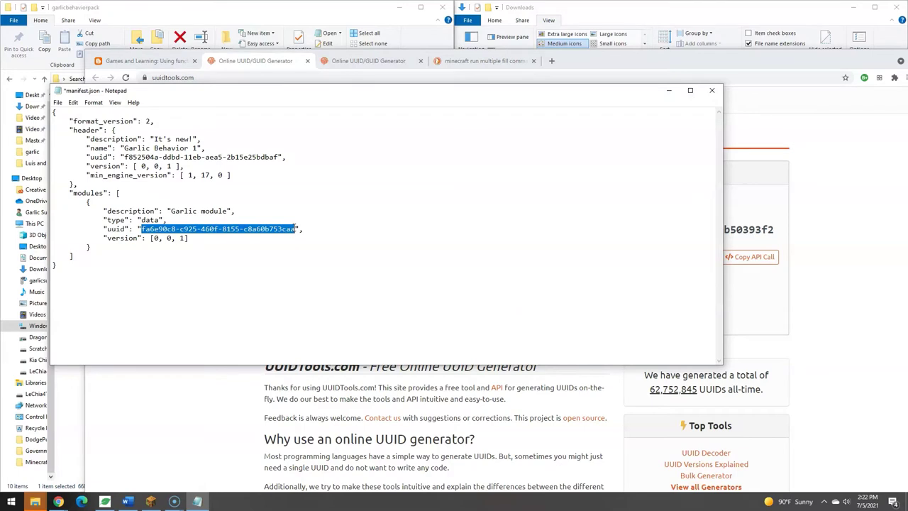
key("ctrl+v")
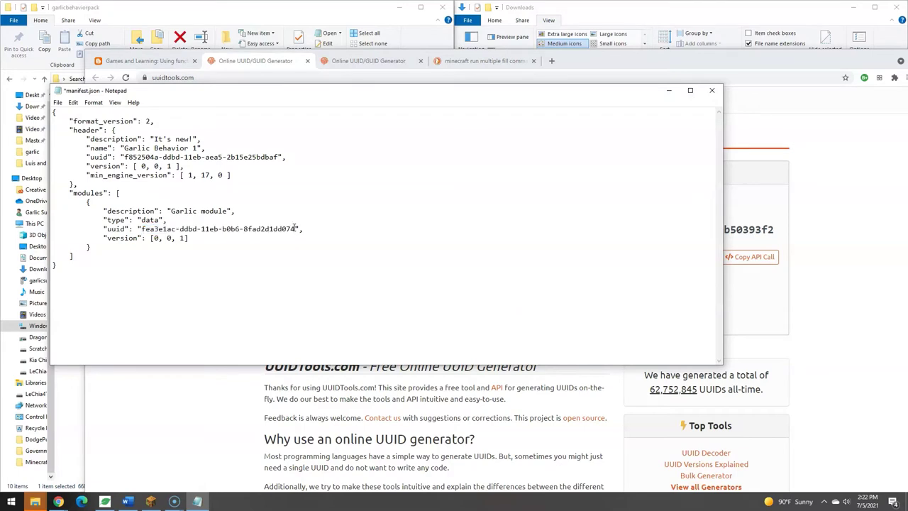
Change the header's min_engine_version to 1, 14, 70
double_click(204, 175)
type("14")
double_click(219, 175)
type("70")
Set the version in the modules section to 1, 14, 70 and save manifest.json
double_click(156, 239)
type("1")
double_click(168, 238)
key("BackSpace")
type("14")
double_click(189, 239)
type("70")
key("ctrl+s")
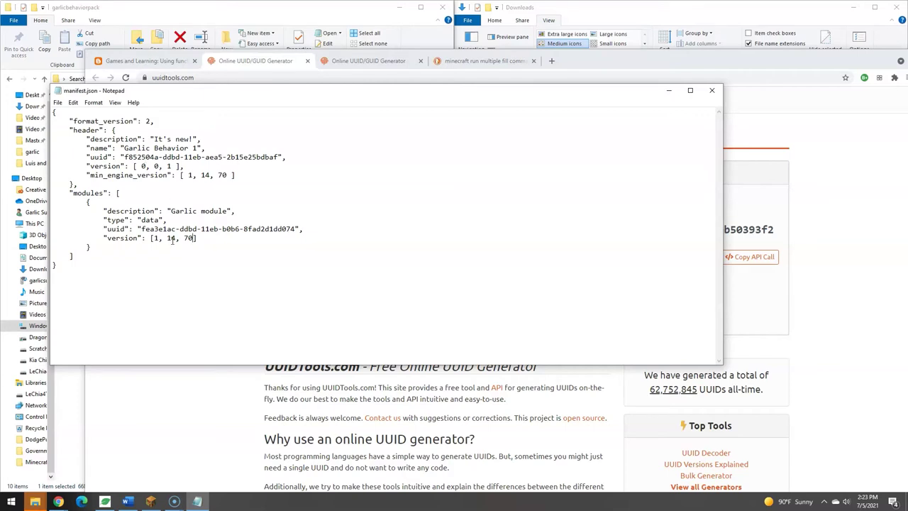
Close manifest.json and consult Step 5 of the Games and Learning blog post on creating the function folder and file
left_click(708, 94)
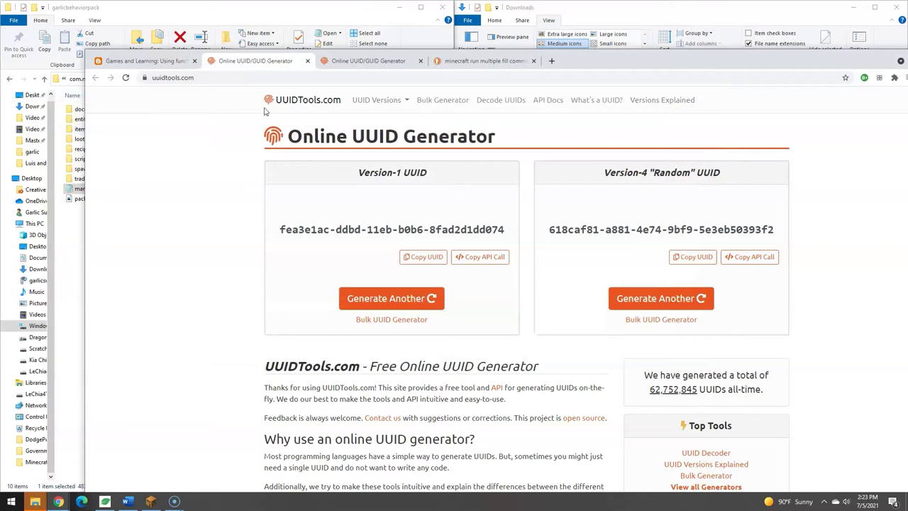
left_click(154, 62)
scroll(408, 334, "down", 5)
scroll(409, 334, "down", 3)
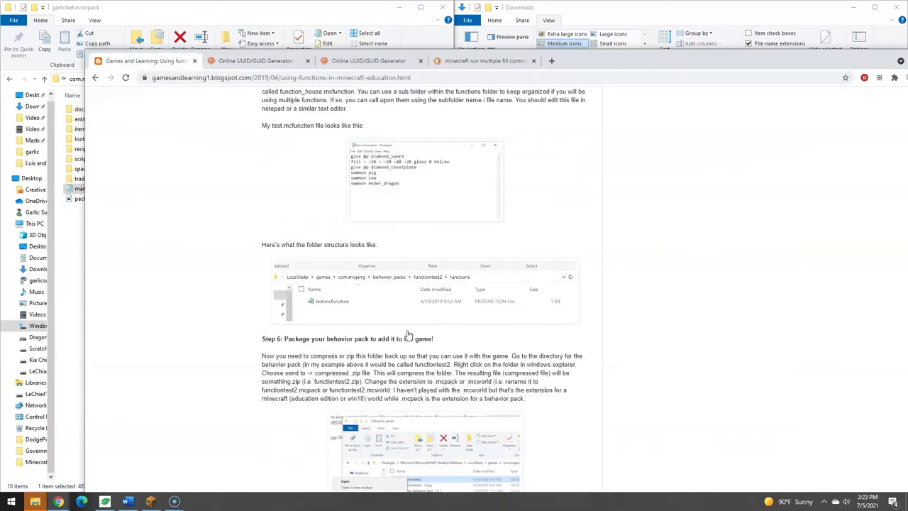
scroll(346, 160, "up", 2)
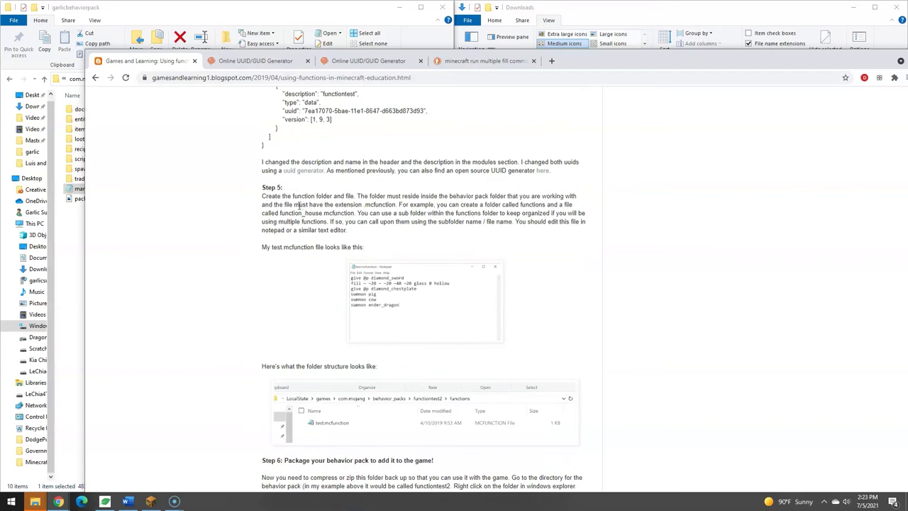
double_click(525, 205)
Switch to File Explorer and create a new folder named functions inside garlicbehaviorpack
left_click(66, 242)
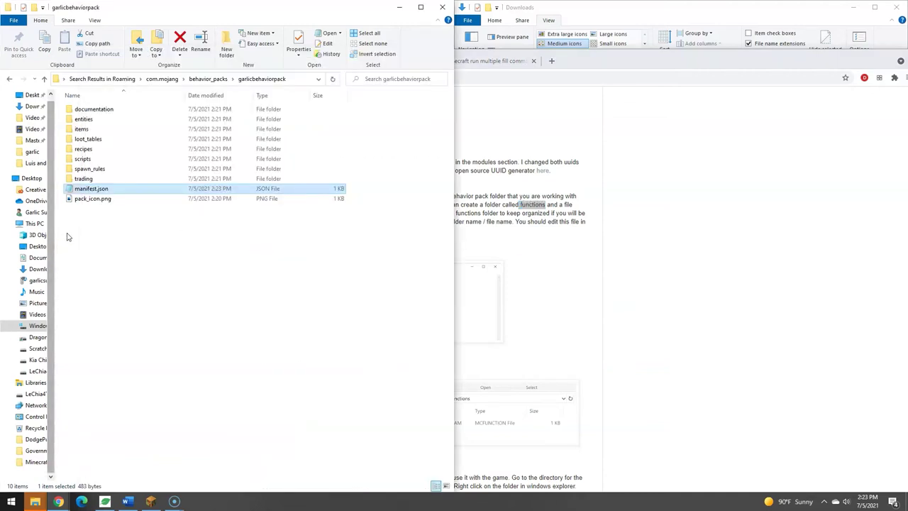
right_click(105, 240)
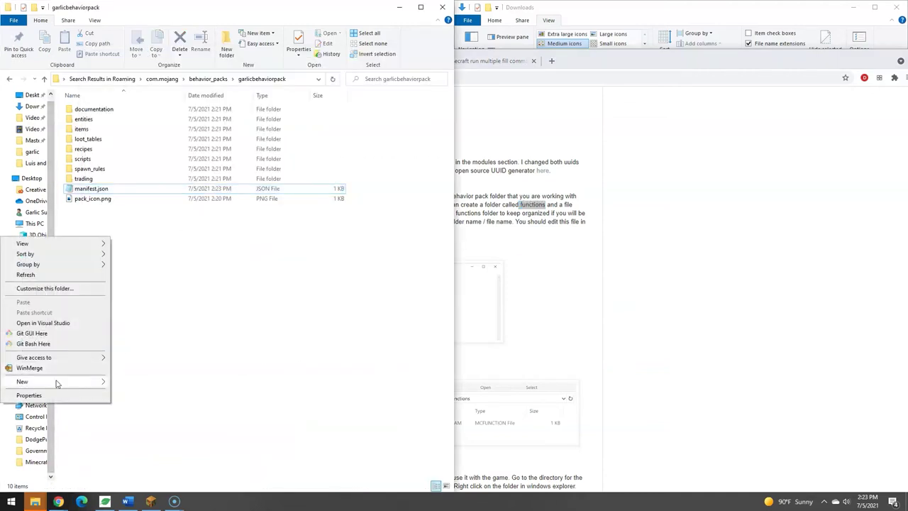
mouse_move(60, 382)
left_click(149, 383)
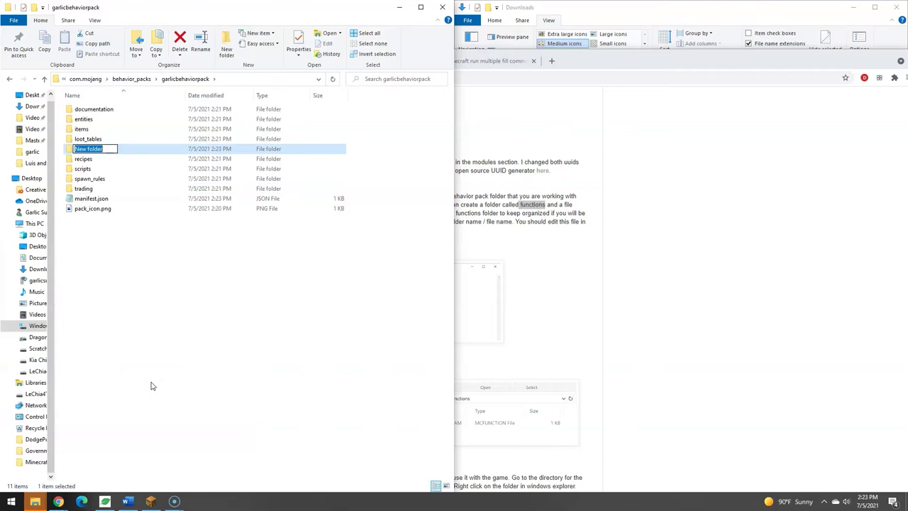
type("functions")
key("Return")
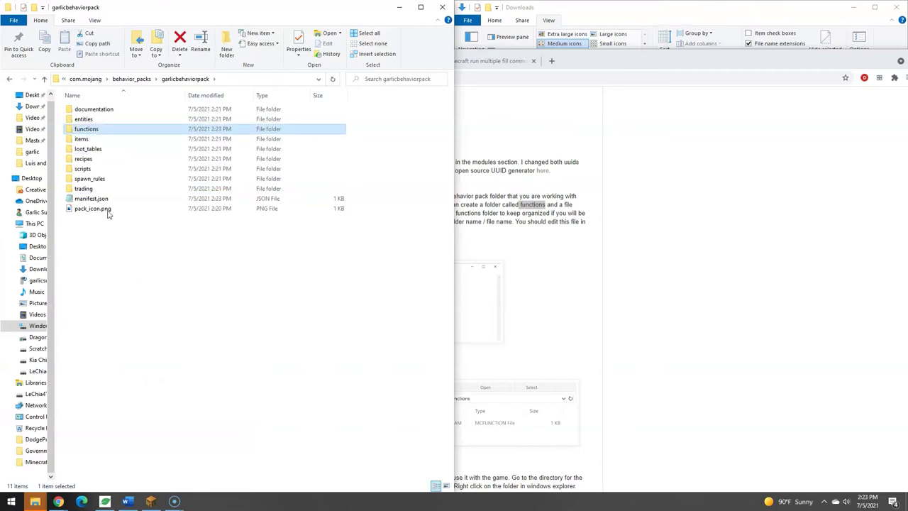
Open the functions folder and create a text document in it named garliclogo.txt
double_click(88, 131)
right_click(79, 151)
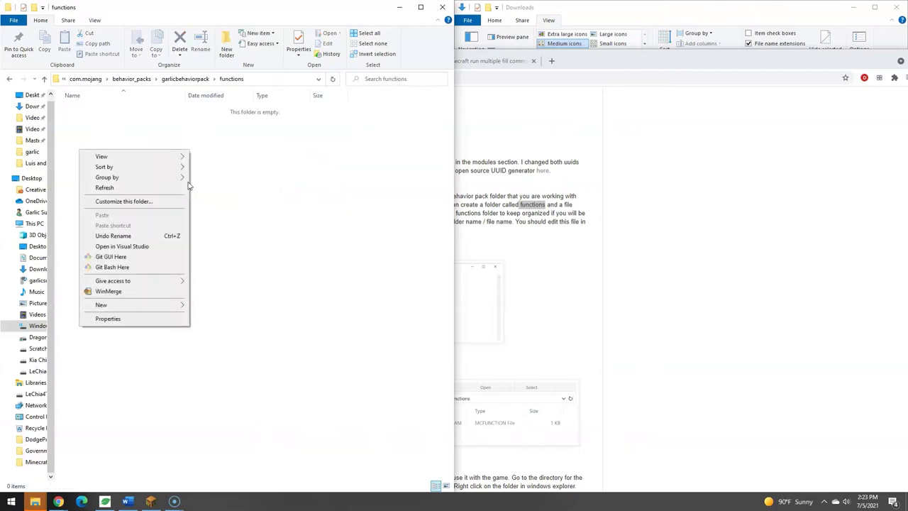
mouse_move(128, 306)
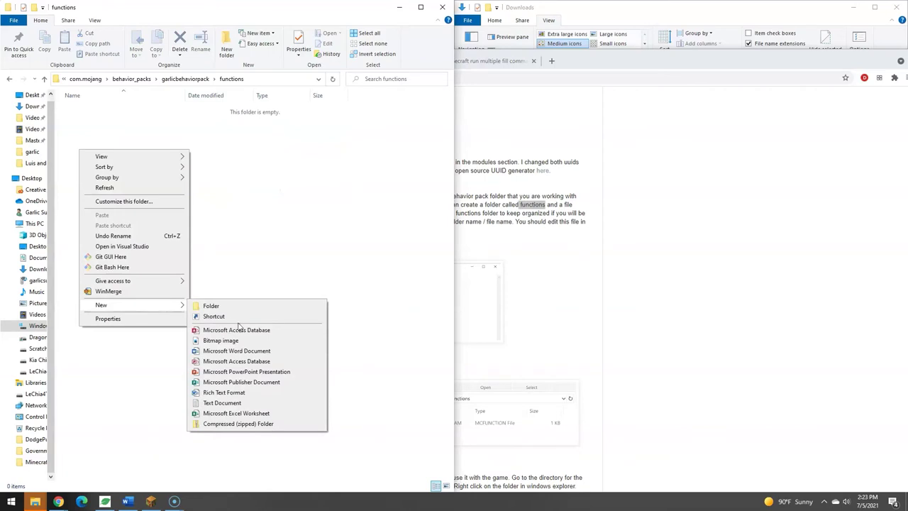
left_click(224, 403)
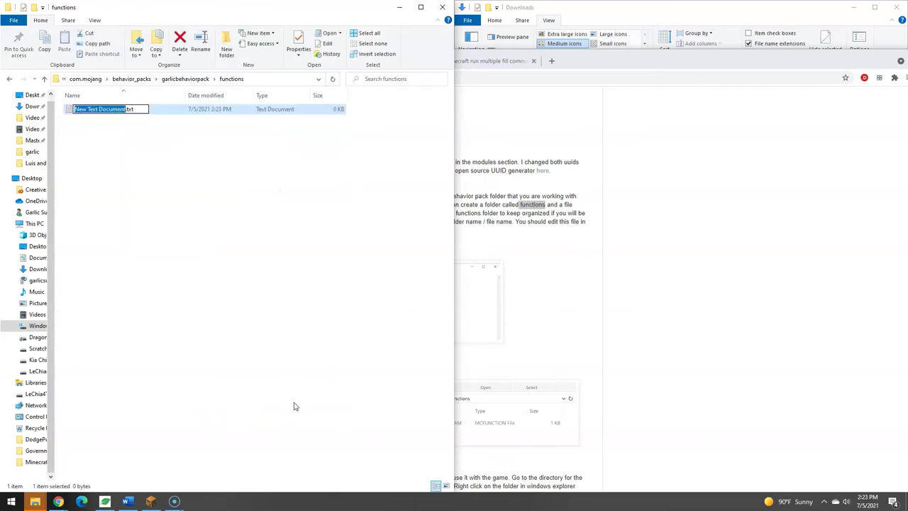
type("garliclogo")
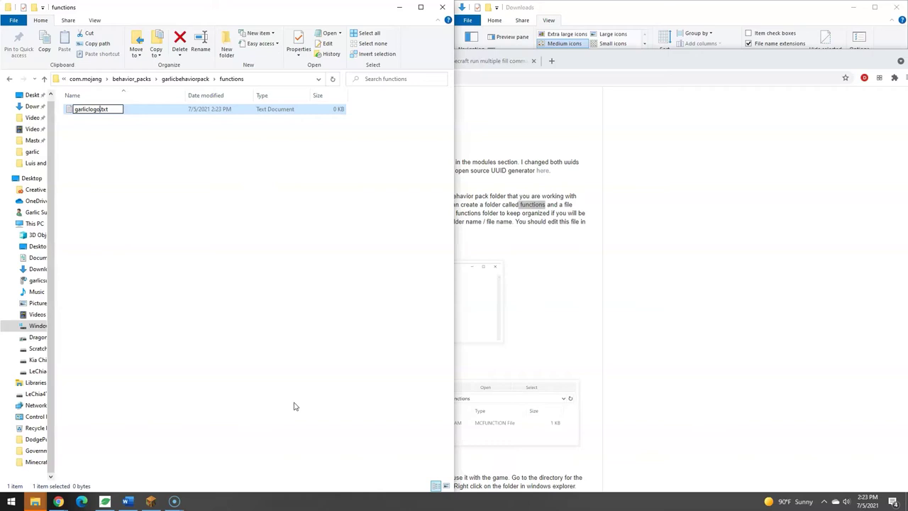
key("Return")
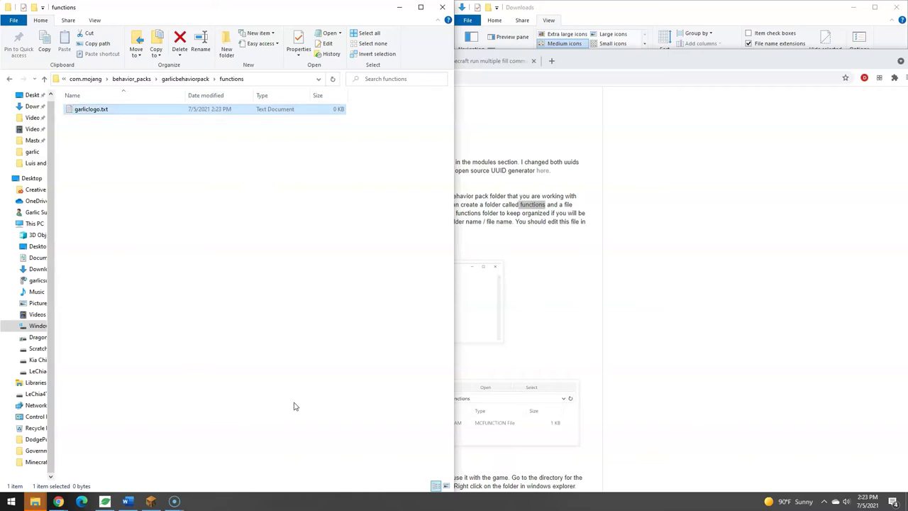
Rename garliclogo.txt as garliclogo.mcfunction, accepting the extension change, and open the file in Notepad
left_click(104, 112)
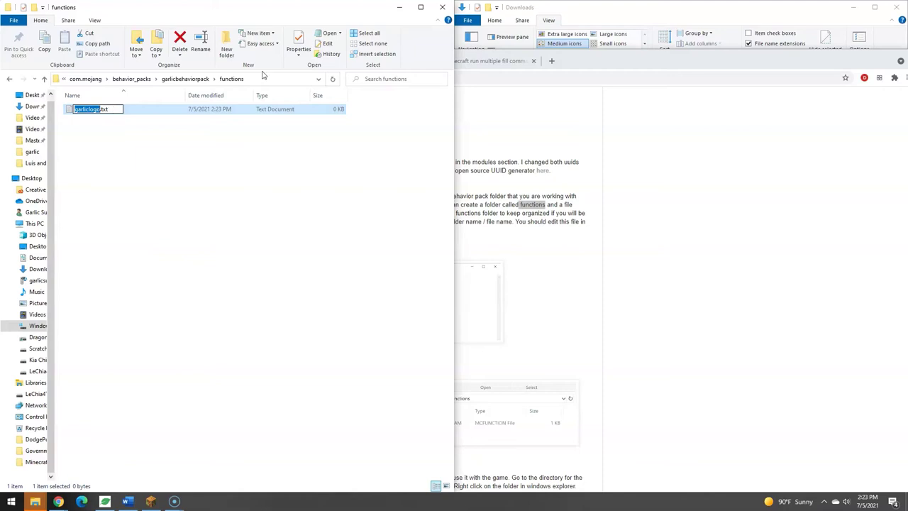
mouse_move(453, 113)
left_mouse_down()
mouse_move(656, 115)
mouse_move(452, 115)
left_mouse_up()
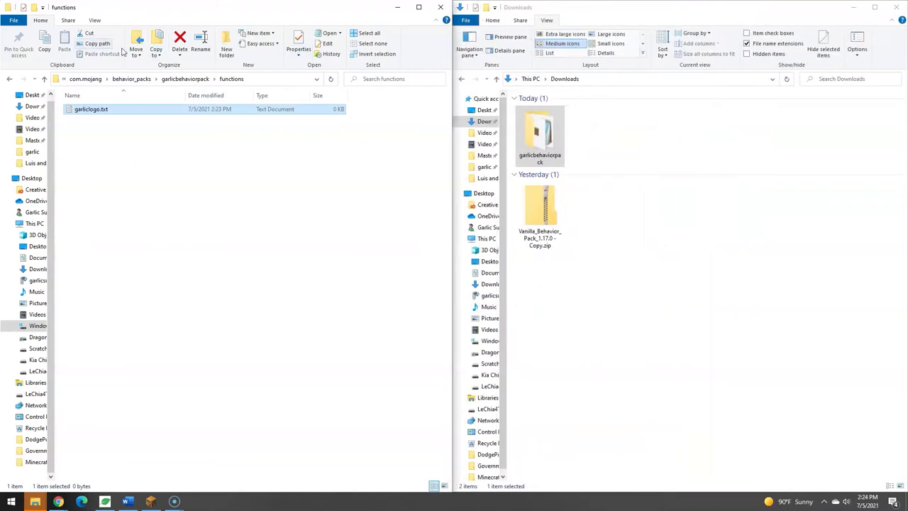
left_click(94, 21)
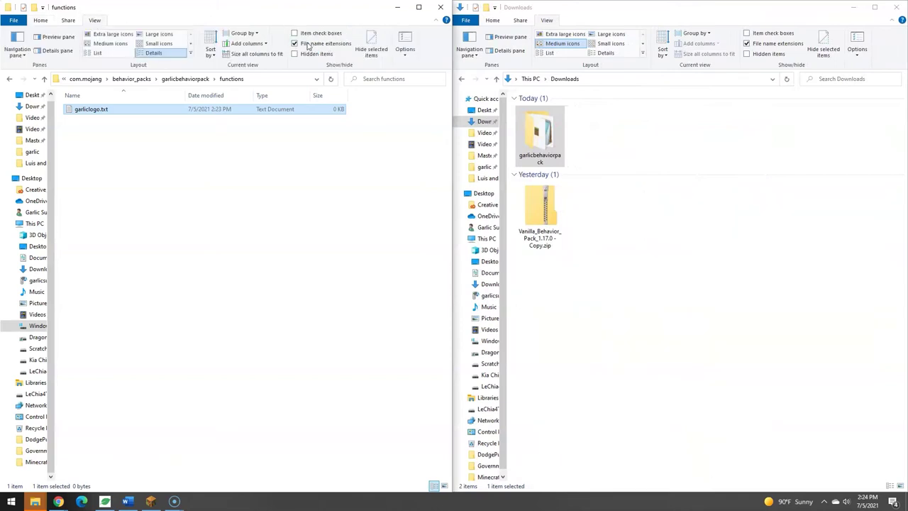
left_click(116, 109)
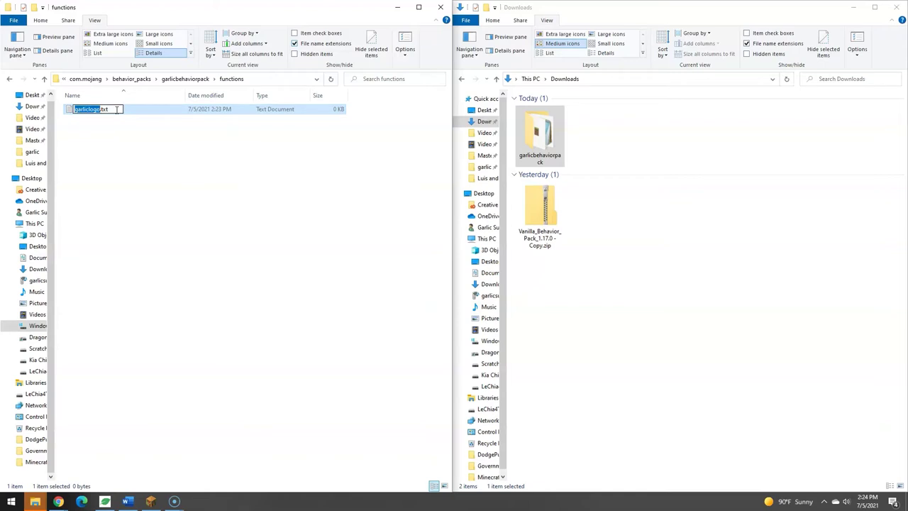
left_click(116, 109)
key("BackSpace")
key("BackSpace")
type("mcfunction")
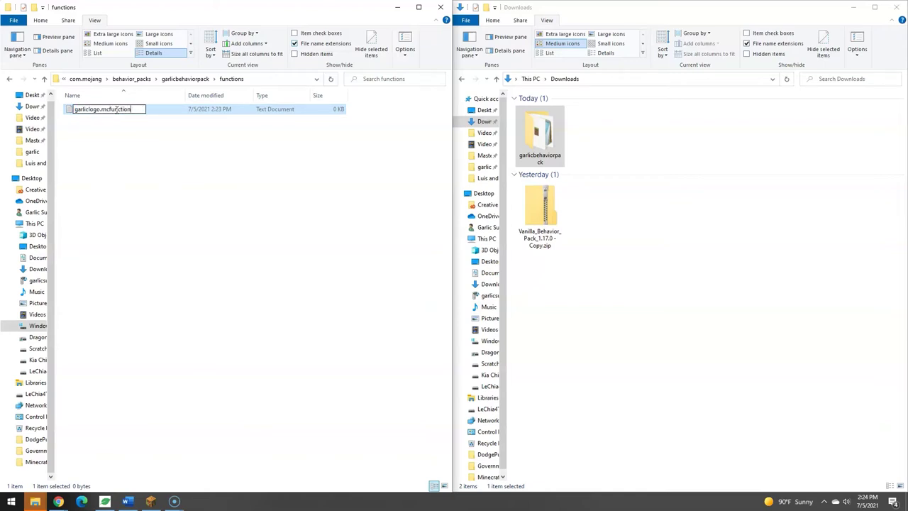
key("Return")
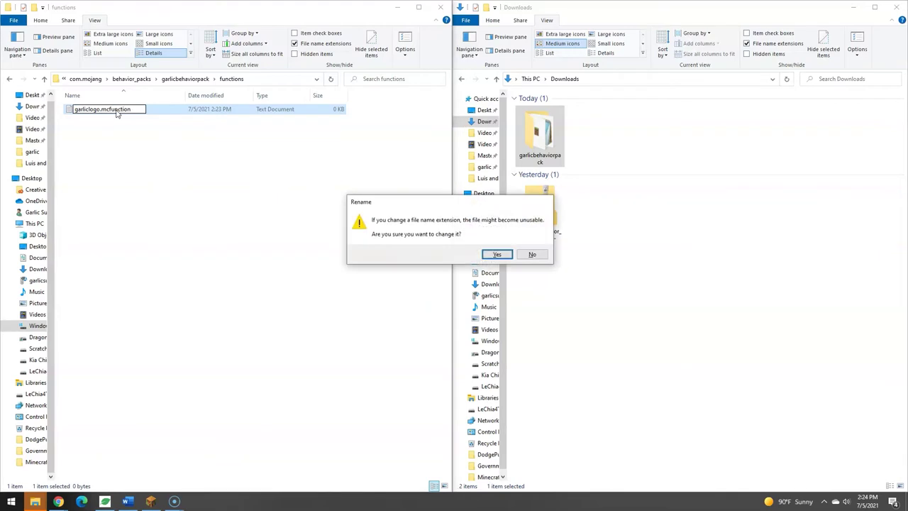
left_click(496, 255)
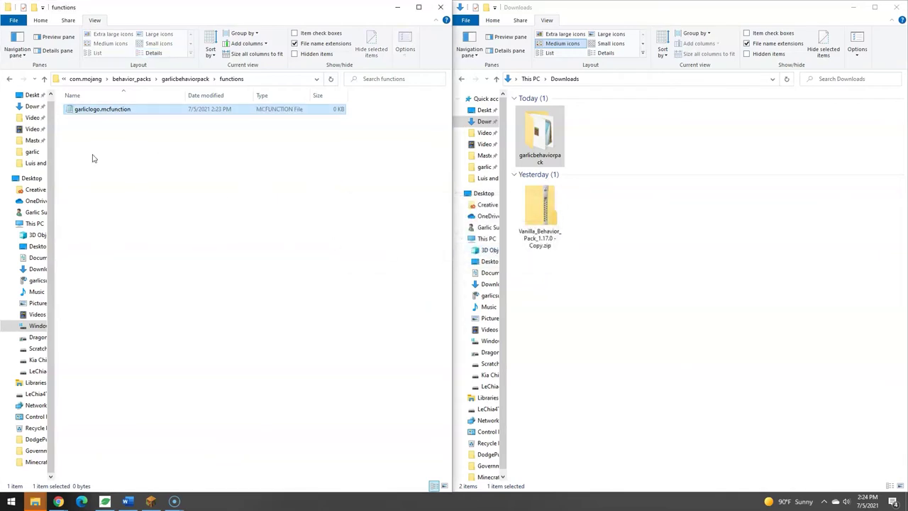
double_click(71, 114)
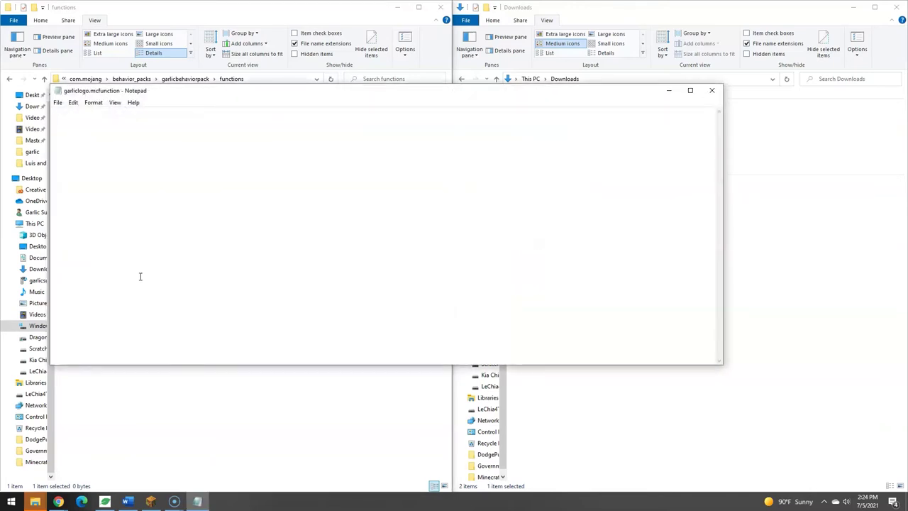
Switch to the Chrome window with the Minecraft Image Converter and open its online editor
left_click(59, 501)
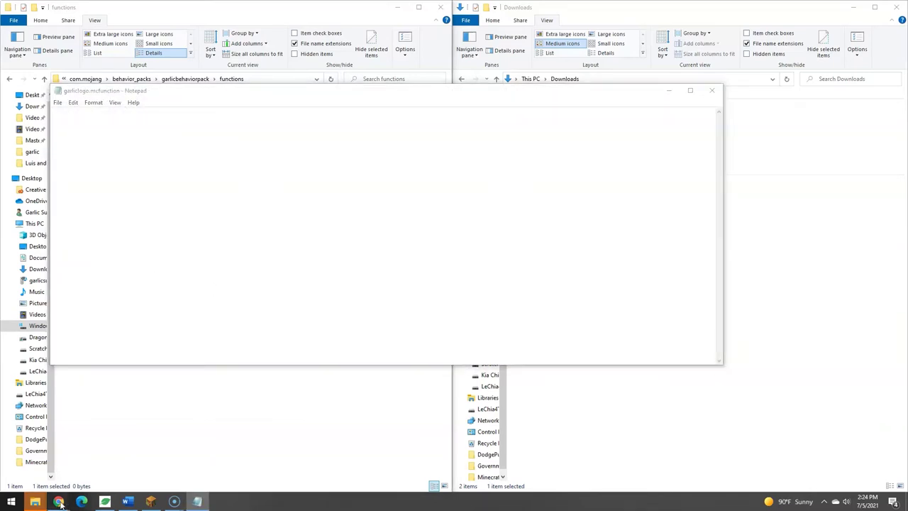
mouse_move(161, 473)
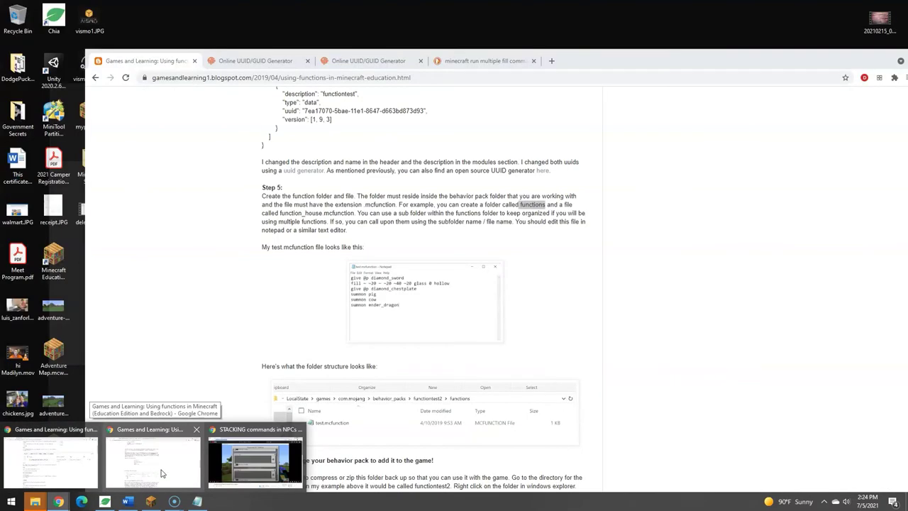
mouse_move(73, 473)
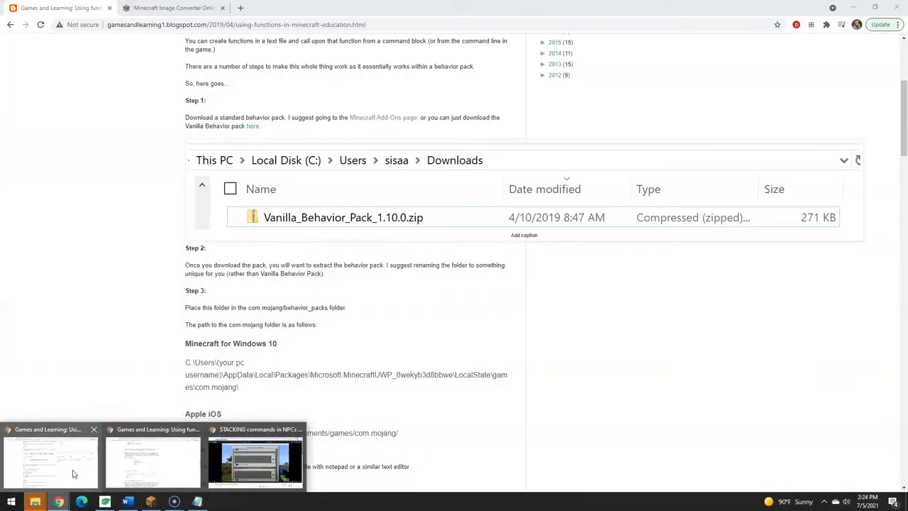
left_click(73, 473)
left_click(160, 10)
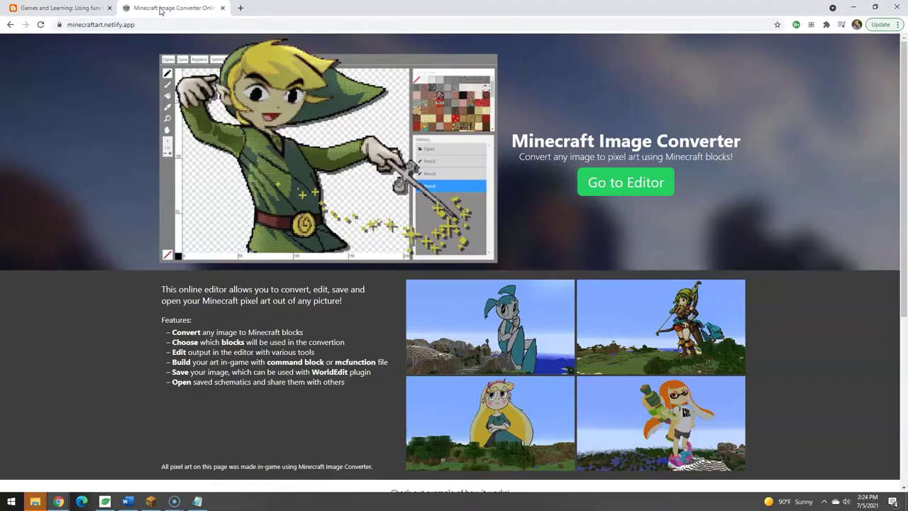
left_click(653, 186)
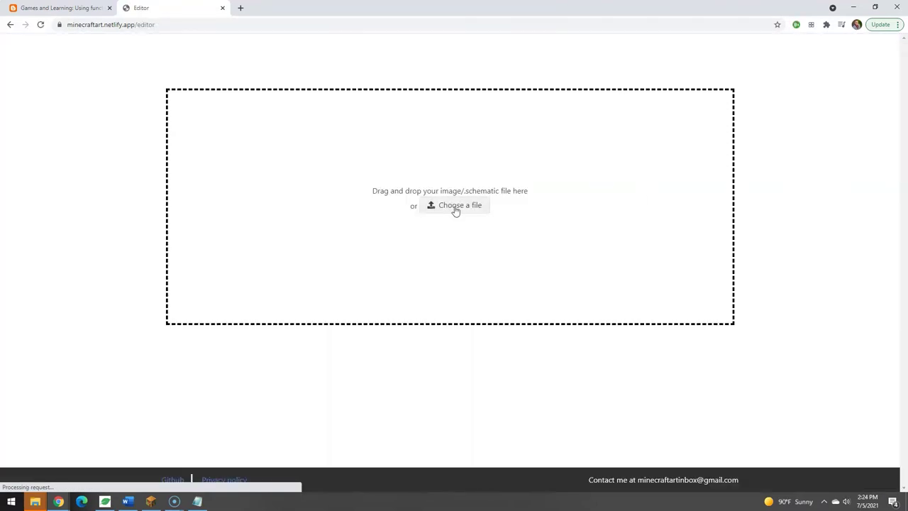
Load garlic_micro.jpg from the Minecraft Stuff folder on the Desktop into the image editor
left_click(37, 502)
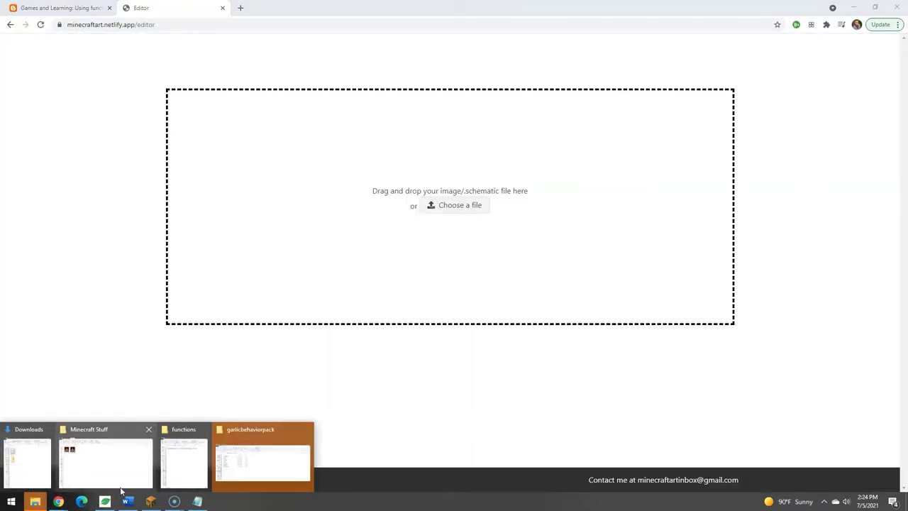
left_click(451, 205)
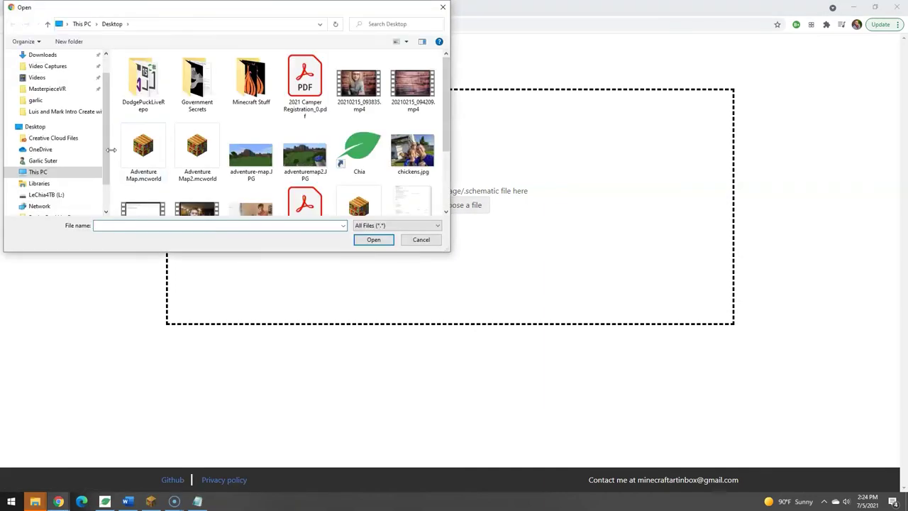
left_click_drag(112, 150, 70, 150)
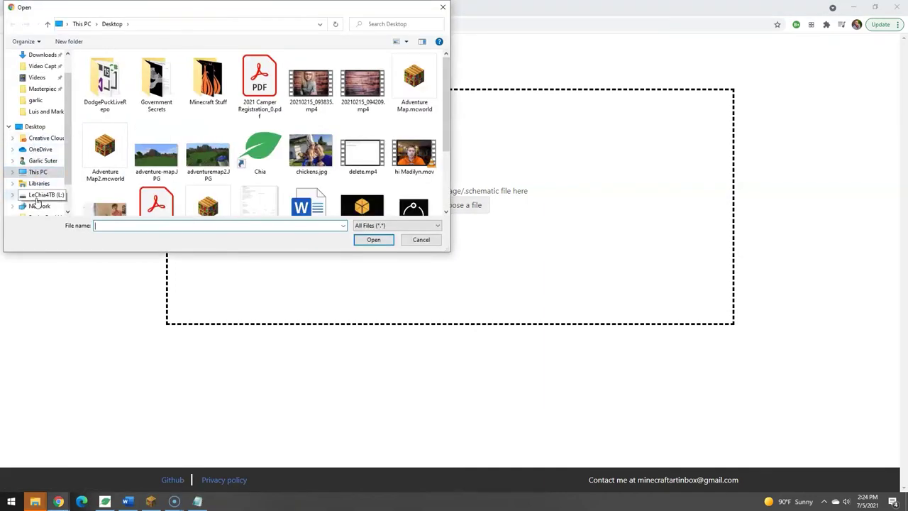
scroll(35, 156, "up", 3)
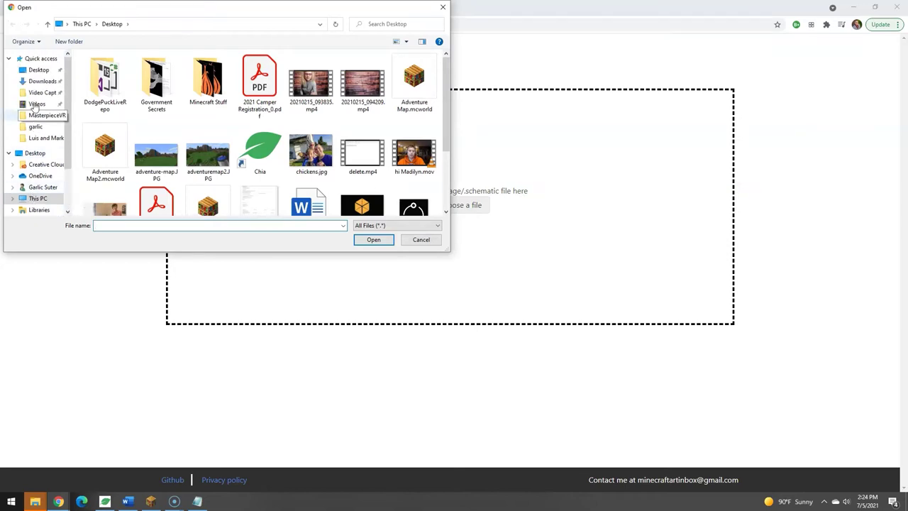
left_click(39, 70)
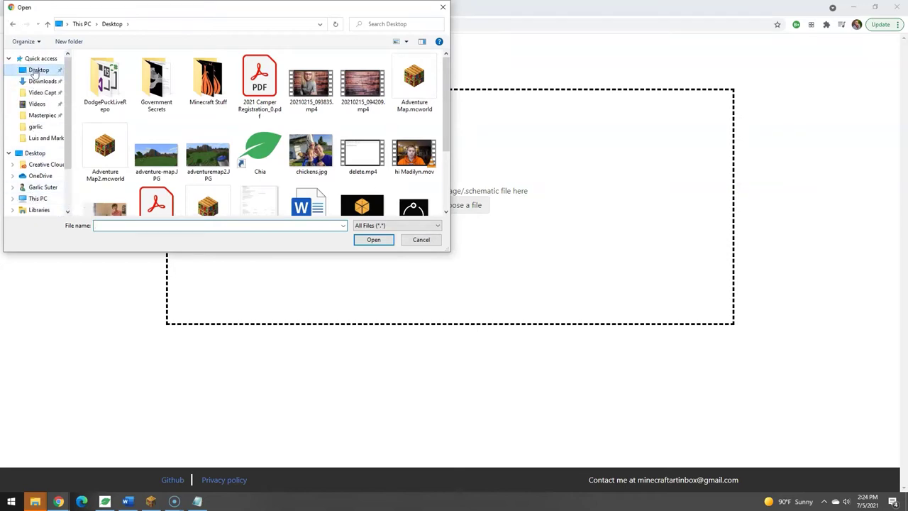
double_click(191, 82)
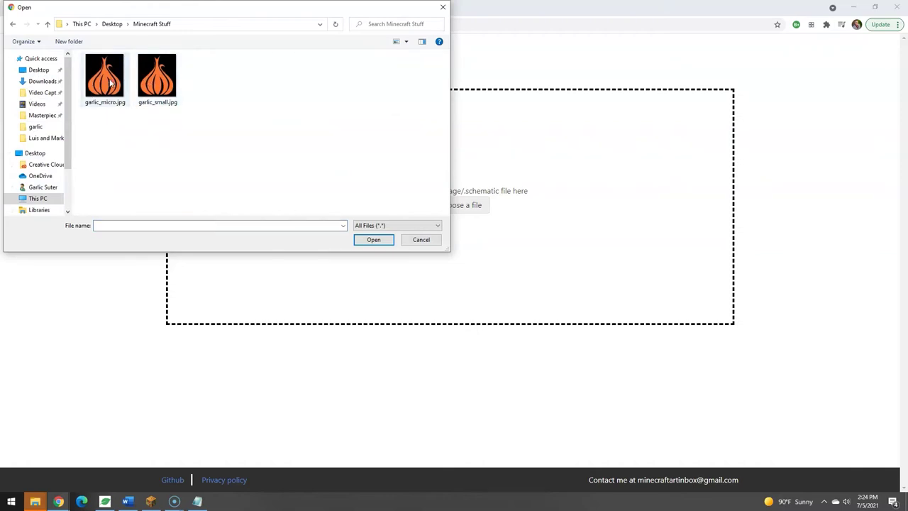
left_click(110, 83)
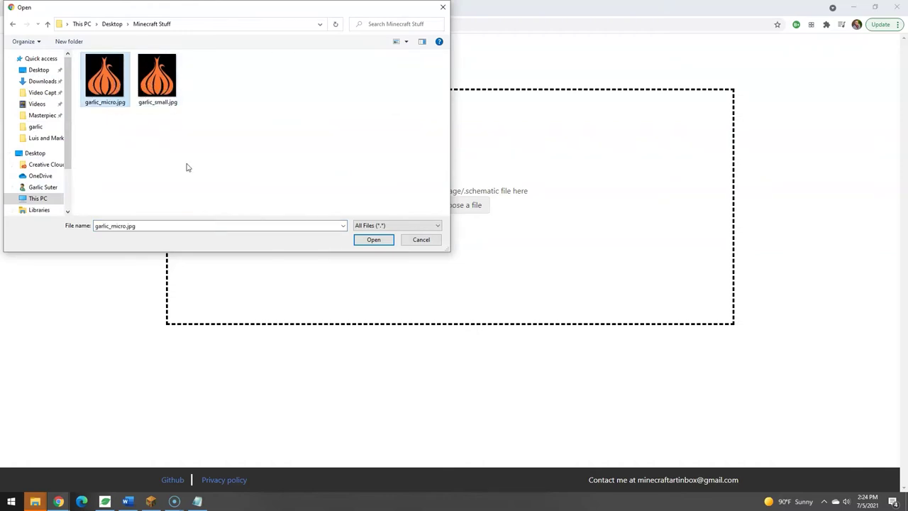
left_click(373, 240)
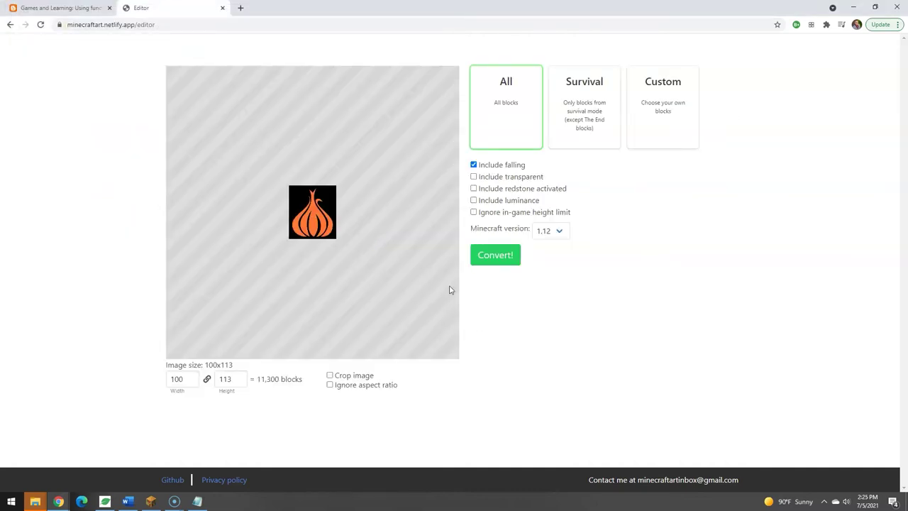
Exclude falling blocks and convert the garlic image to pixel art with all blocks for Minecraft version 1.12
left_click(473, 165)
left_click(557, 230)
left_click(488, 314)
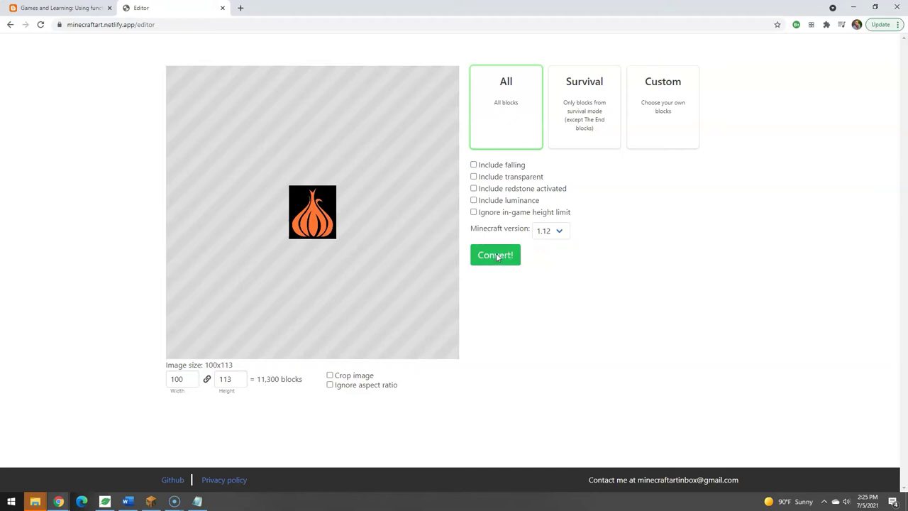
left_click(497, 257)
scroll(371, 223, "up", 5)
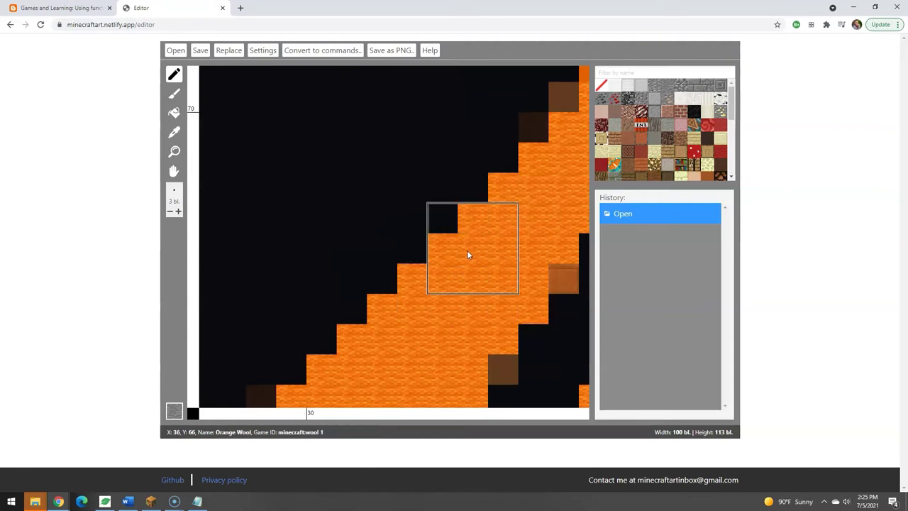
Reduce the pencil size to 1 block over the outline of the garlic pixel art
scroll(439, 296, "down", 5)
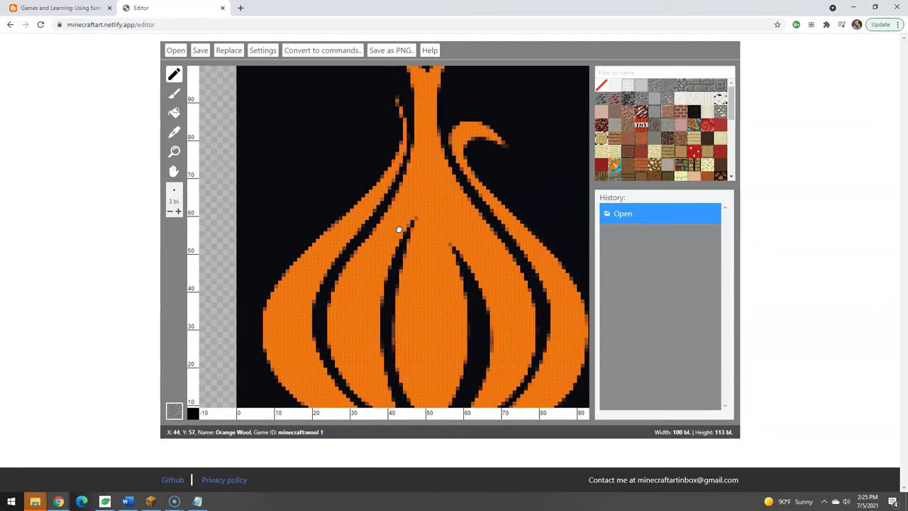
scroll(370, 181, "up", 4)
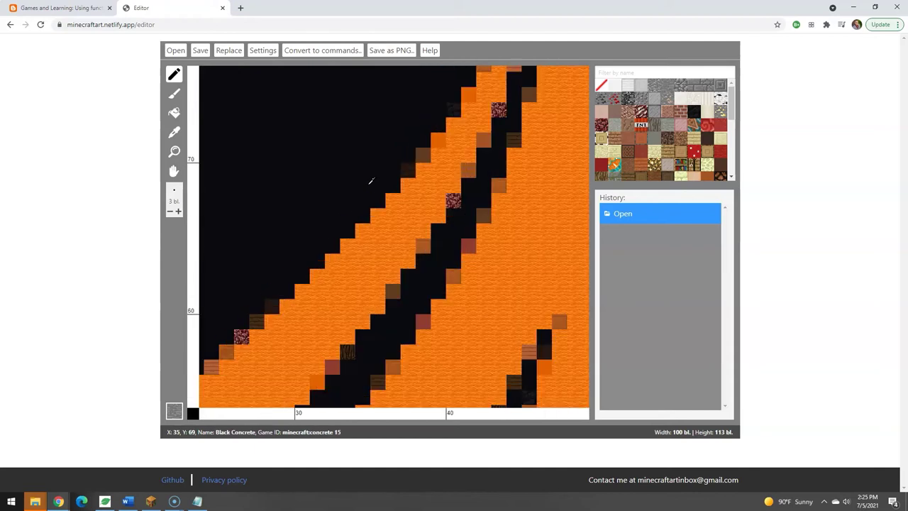
scroll(427, 172, "up", 2)
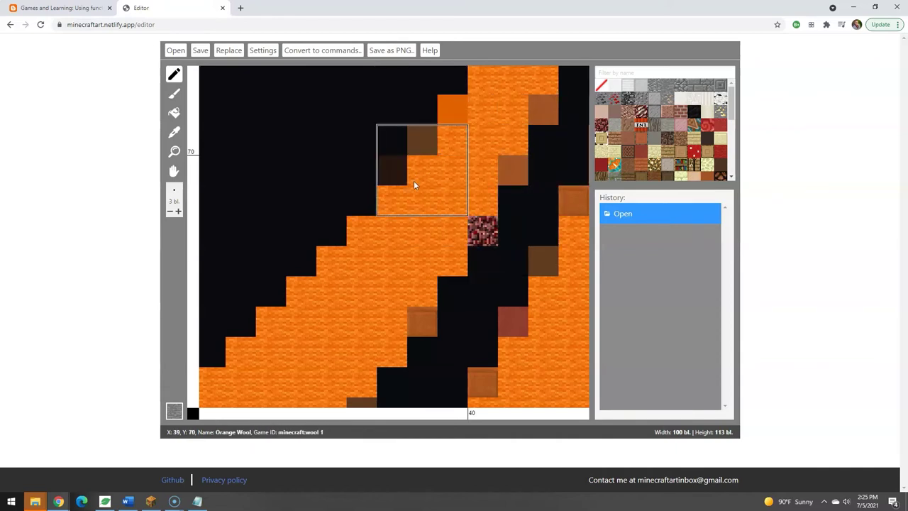
left_click(169, 212)
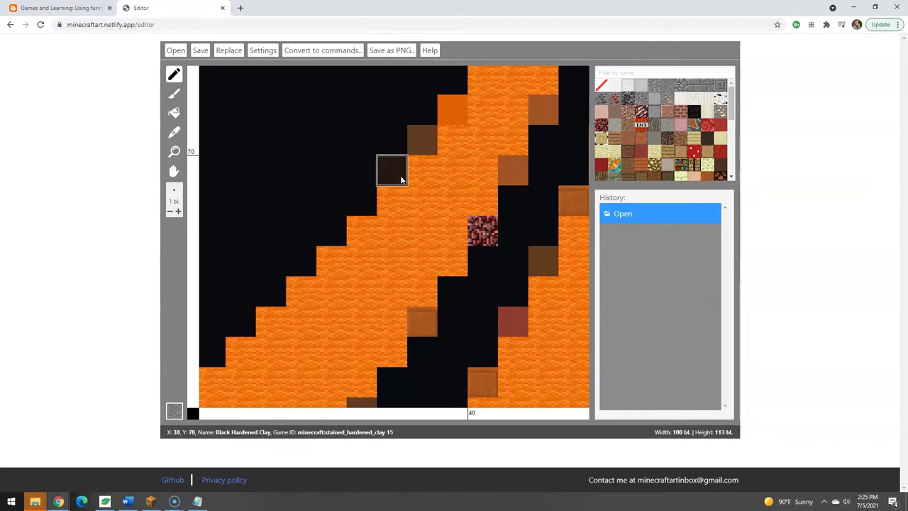
Replace all Black Hardened Clay blocks in the pixel art with Black Concrete
left_click(228, 49)
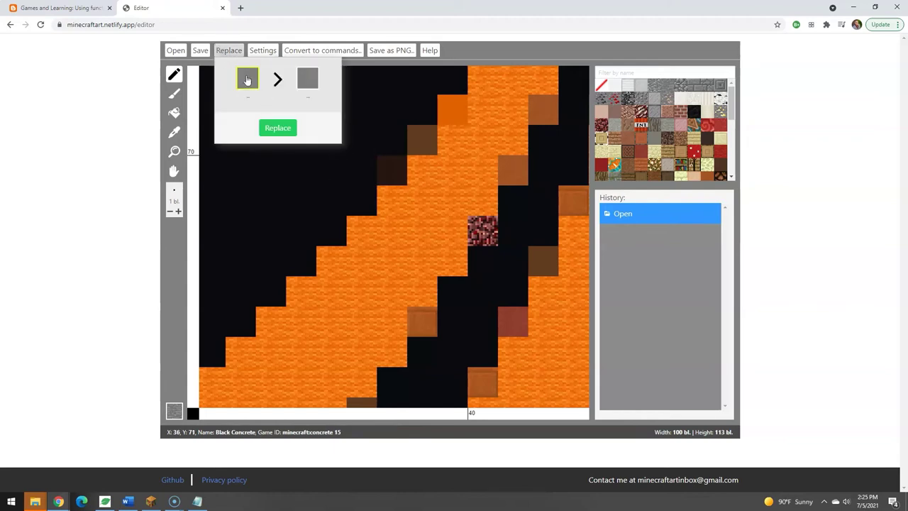
left_click(390, 165)
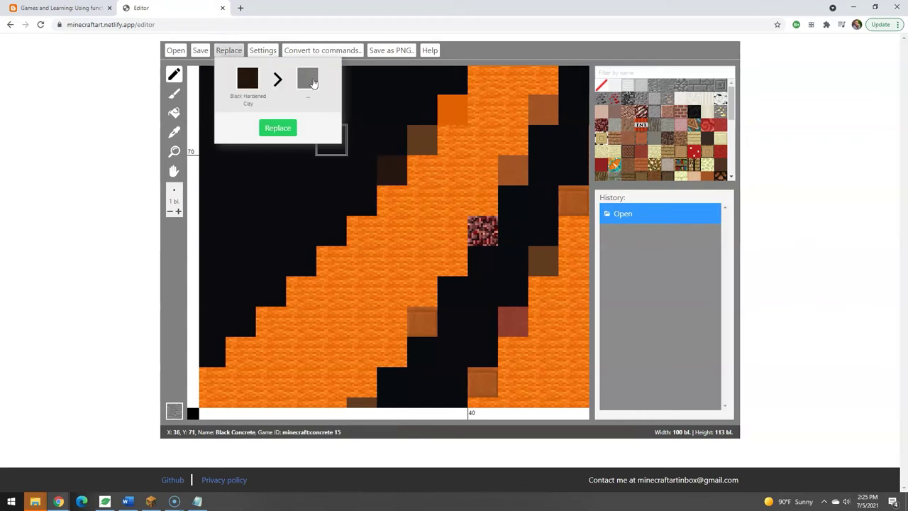
left_click(308, 79)
left_click(390, 122)
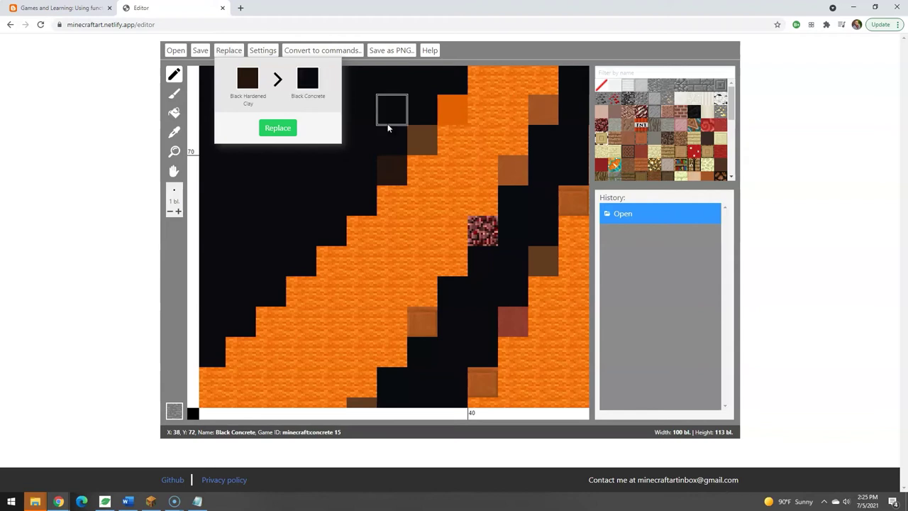
left_click(278, 127)
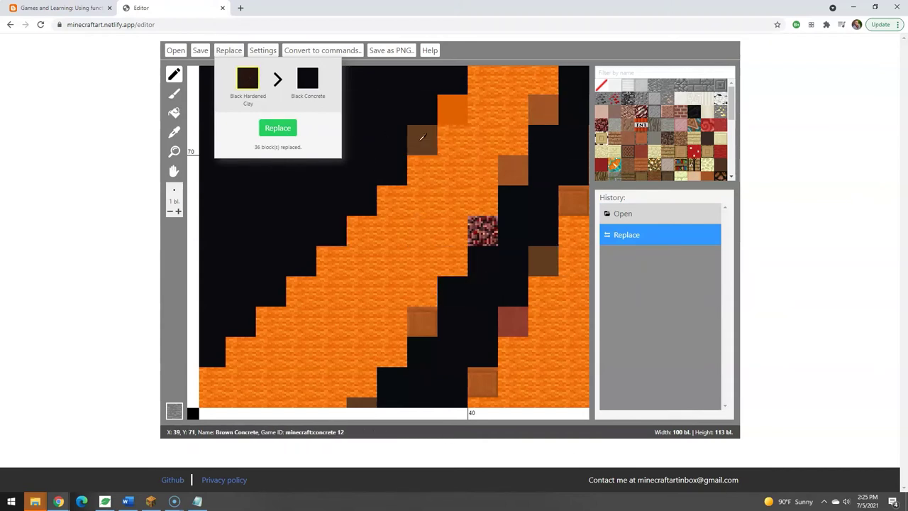
Replace all Brown Concrete blocks with Black Concrete and all Orange Concrete blocks with Orange Wool
left_click(417, 140)
left_click(283, 128)
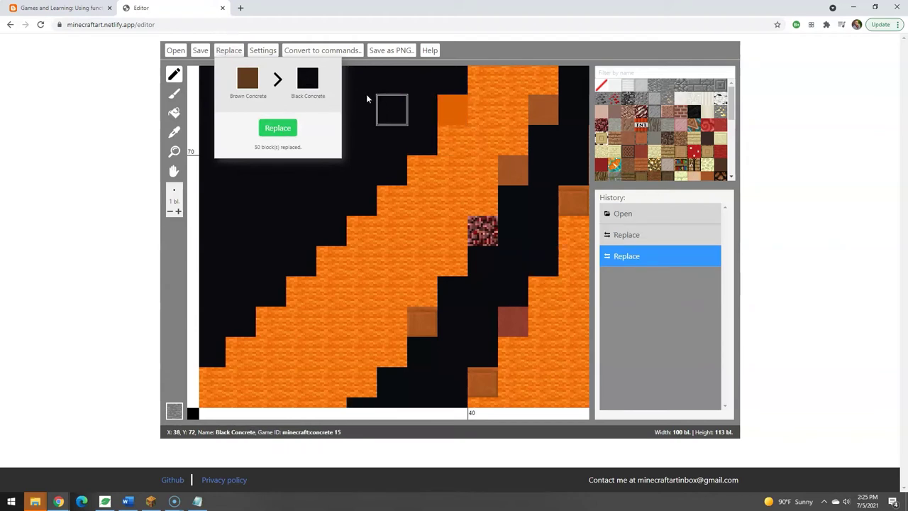
left_click(441, 108)
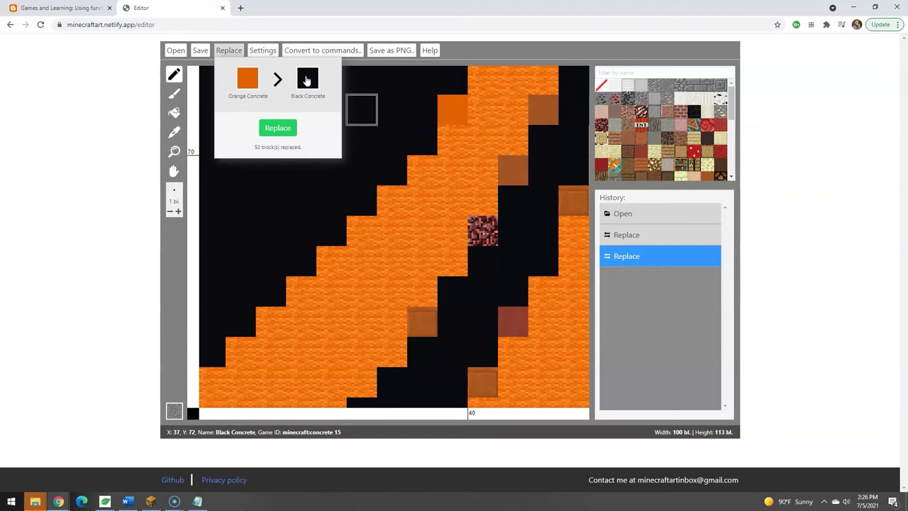
left_click(438, 173)
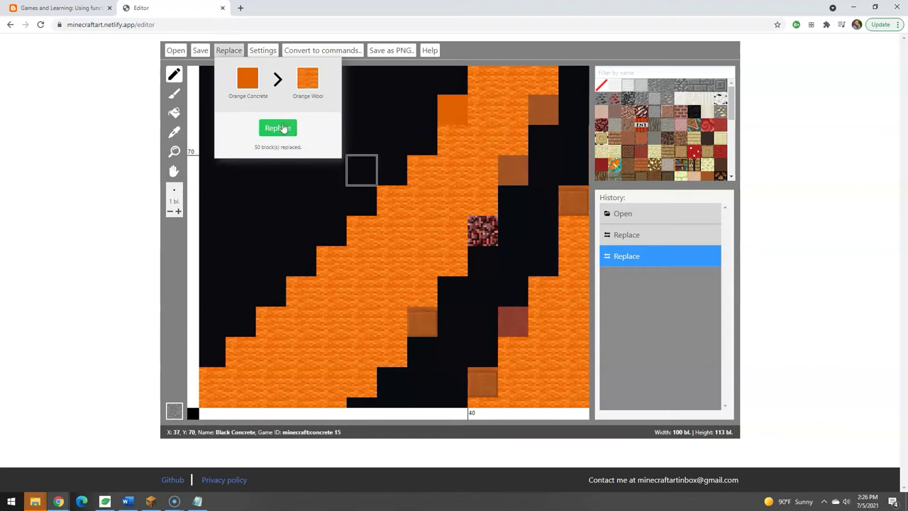
left_click(279, 128)
left_click(248, 78)
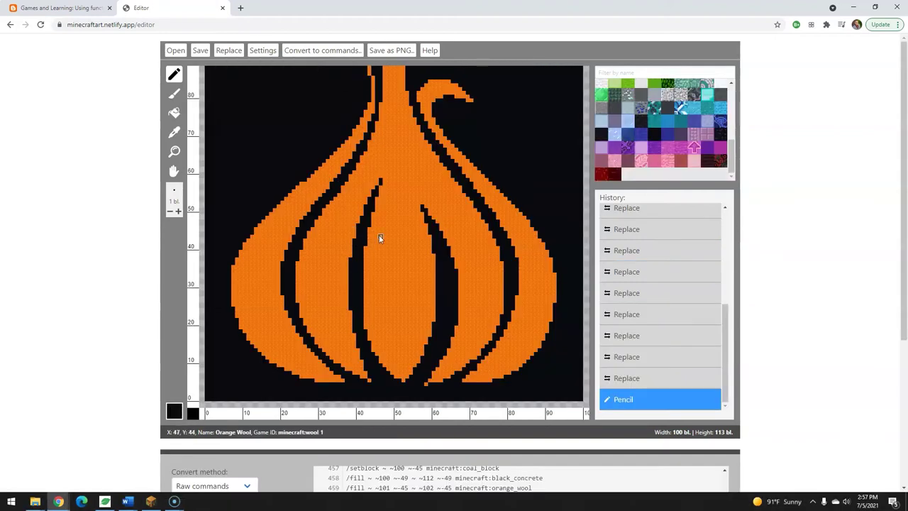
Look up Orange Wool in the Minecraft ID List in the other Chrome window and return to the image editor
scroll(376, 186, "up", 5)
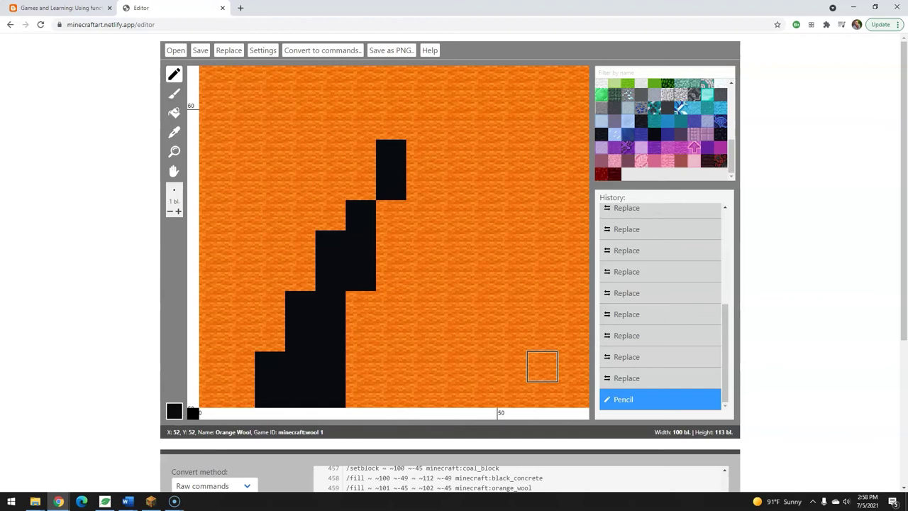
key("alt+Tab")
left_click_drag(637, 14, 628, 29)
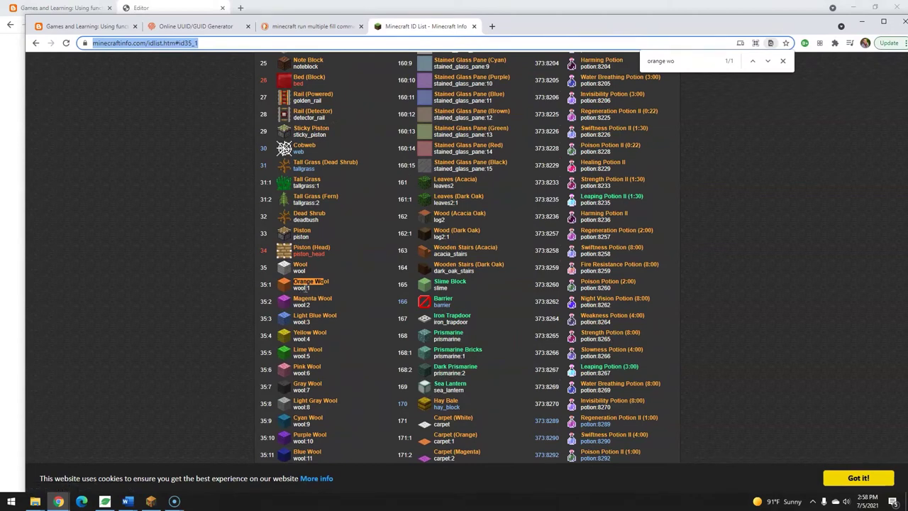
left_click(862, 21)
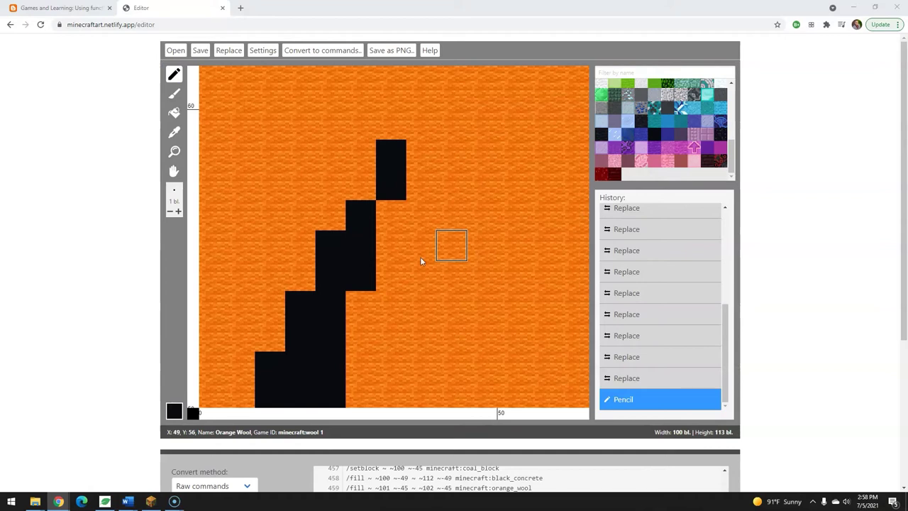
Preview the Command block conversion of the pixel art and set the convert method back to Raw commands
scroll(310, 71, "down", 3)
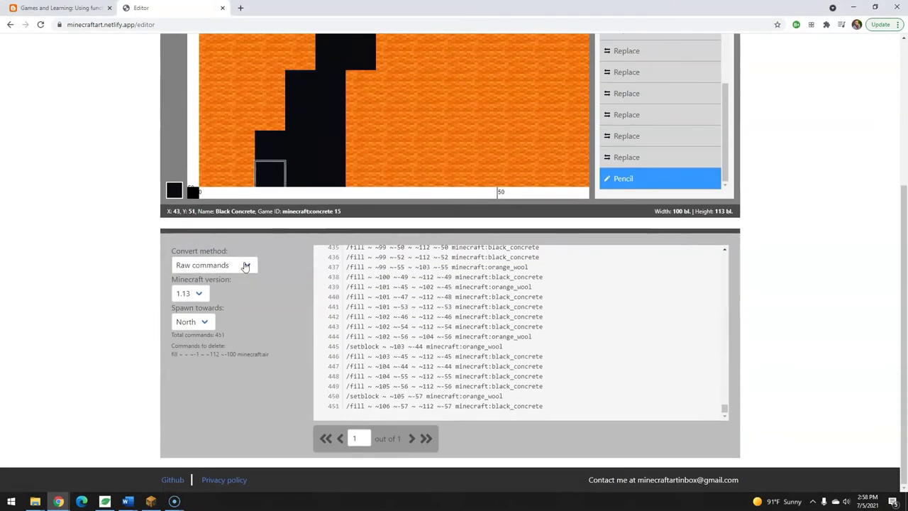
left_click(245, 265)
left_click(244, 279)
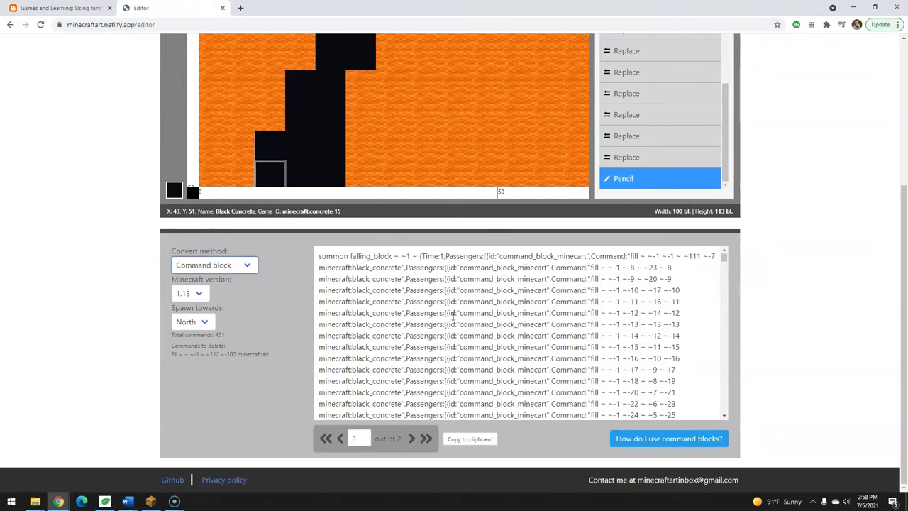
left_click(247, 266)
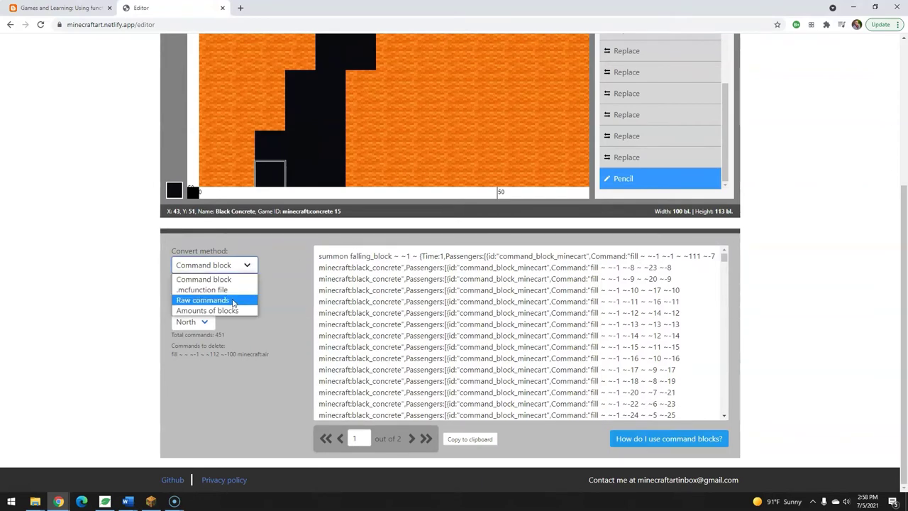
left_click(228, 300)
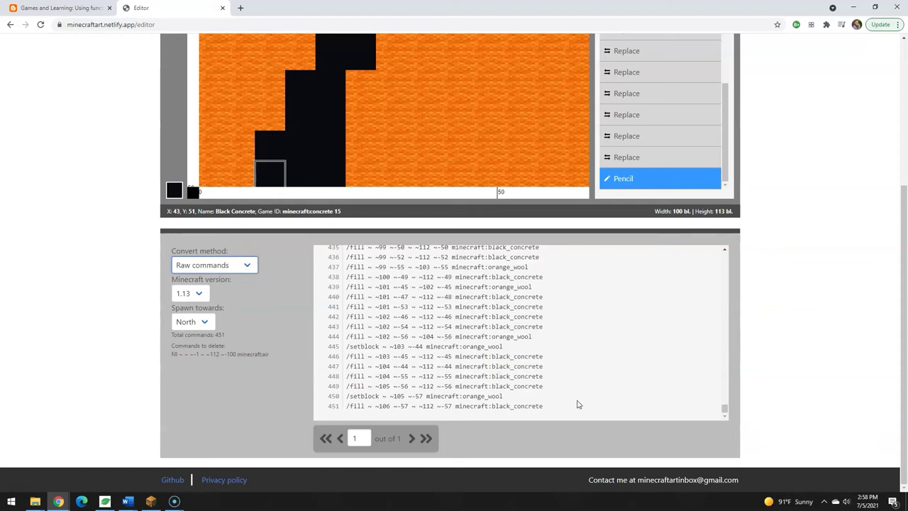
Select and copy the complete list of raw commands from the first line on
left_click(630, 411)
left_click_drag(724, 410, 721, 247)
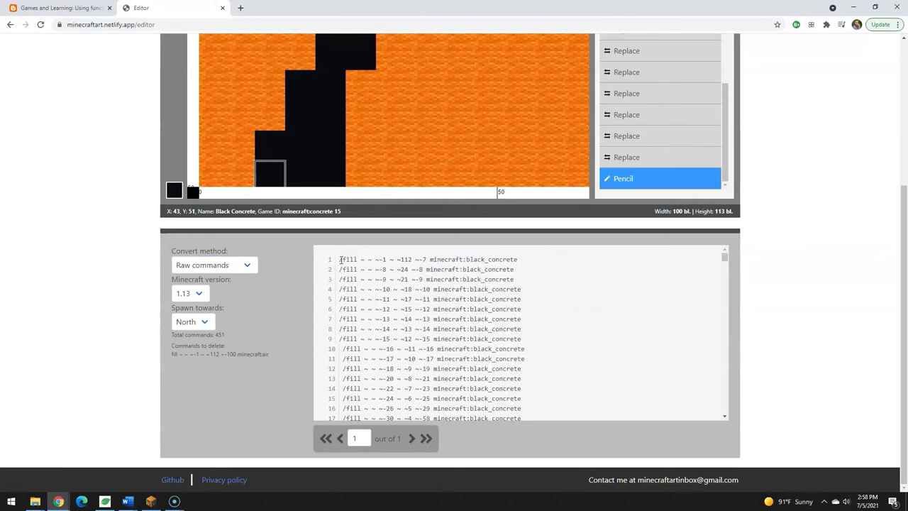
key("ctrl+a")
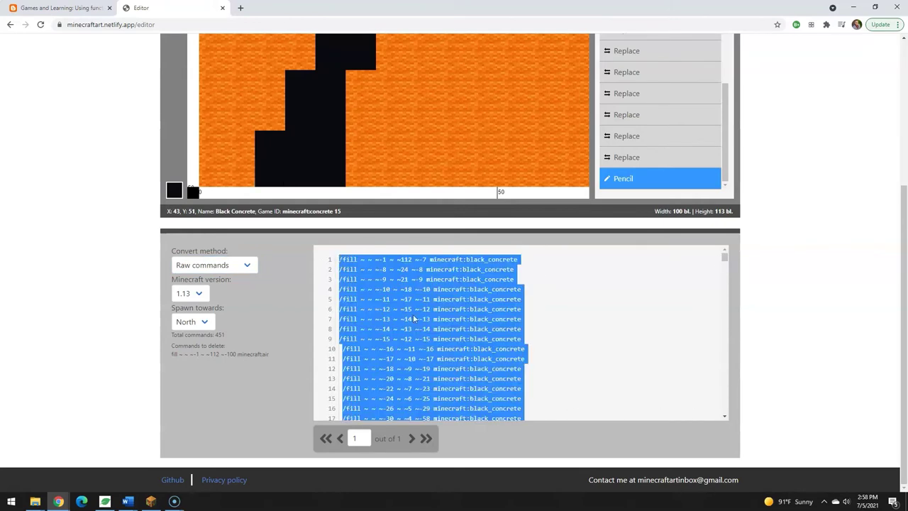
Switch to Word, create a blank document and paste the copied raw commands into it
right_click(127, 499)
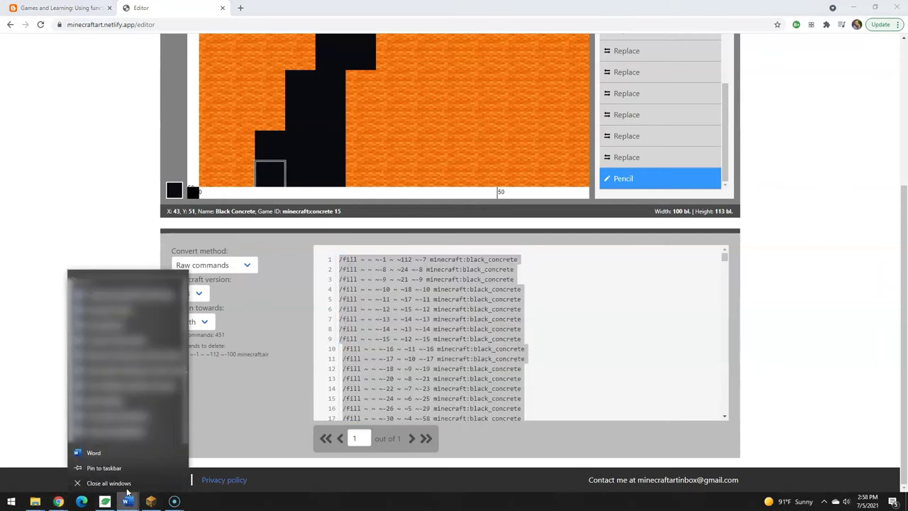
left_click(116, 454)
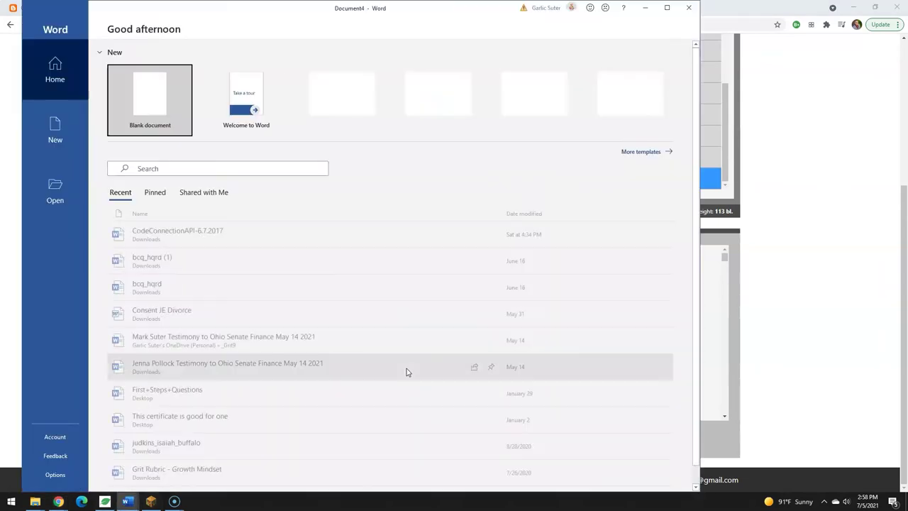
left_click(150, 100)
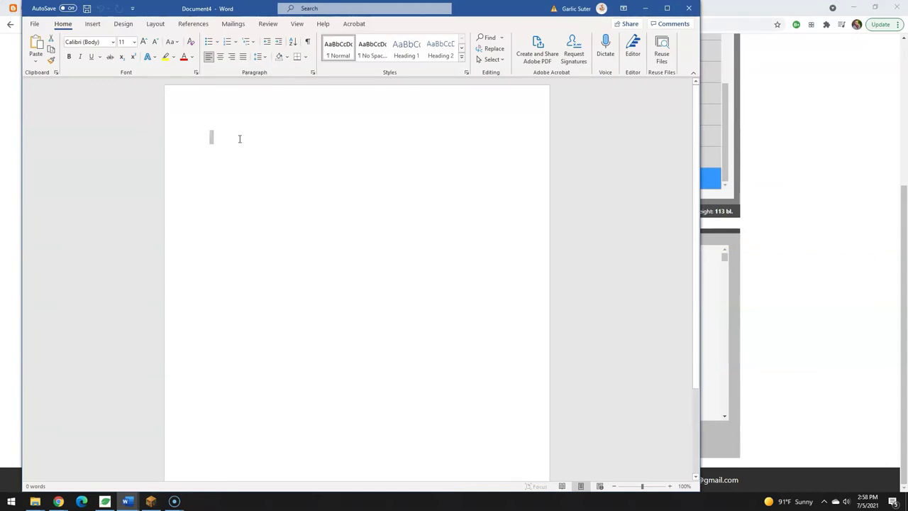
key("ctrl+v")
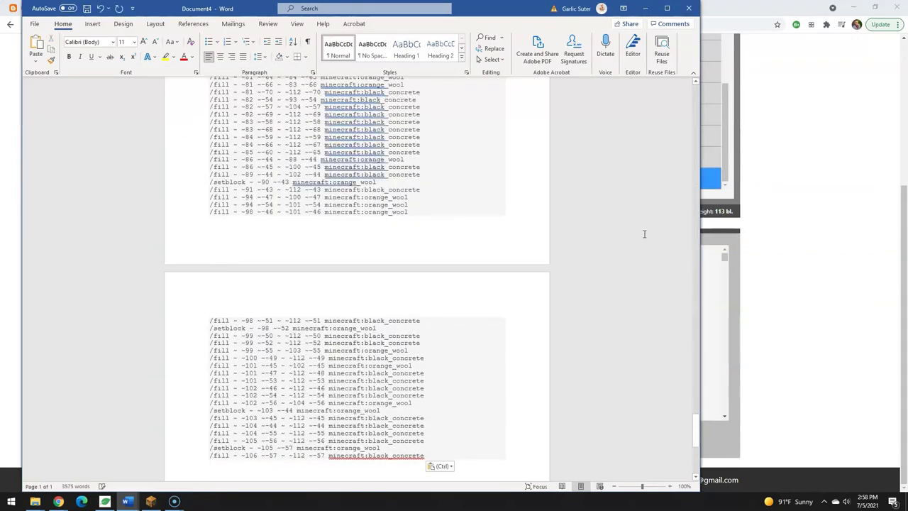
Remove every "/" from the pasted commands by replacing it with nothing throughout the document
left_click_drag(695, 430, 692, 92)
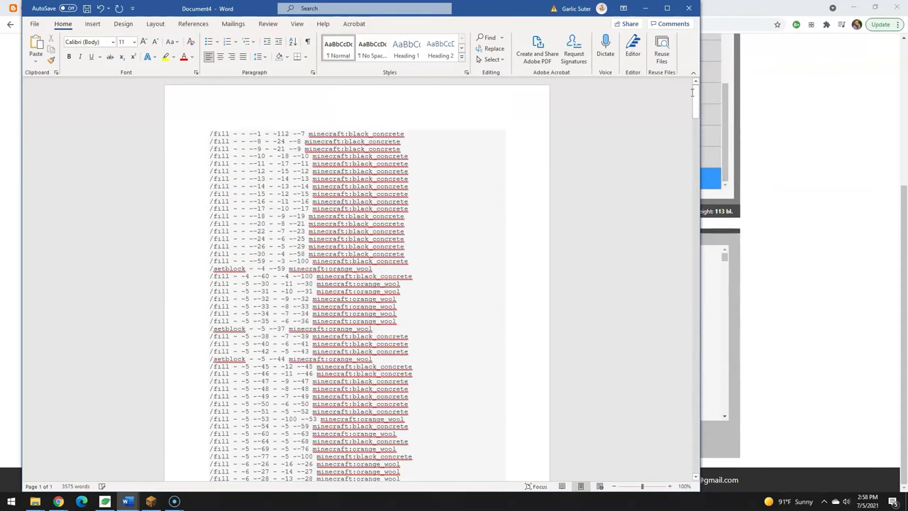
left_click(213, 134)
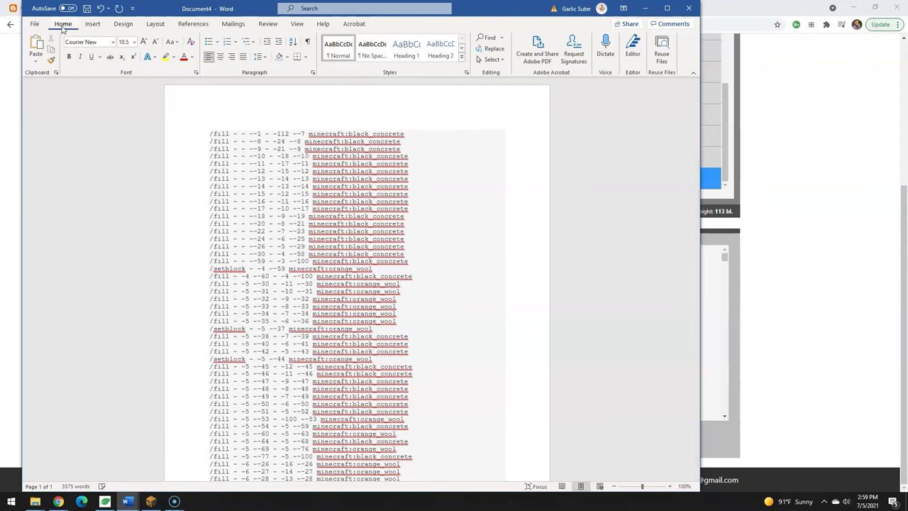
left_click(488, 47)
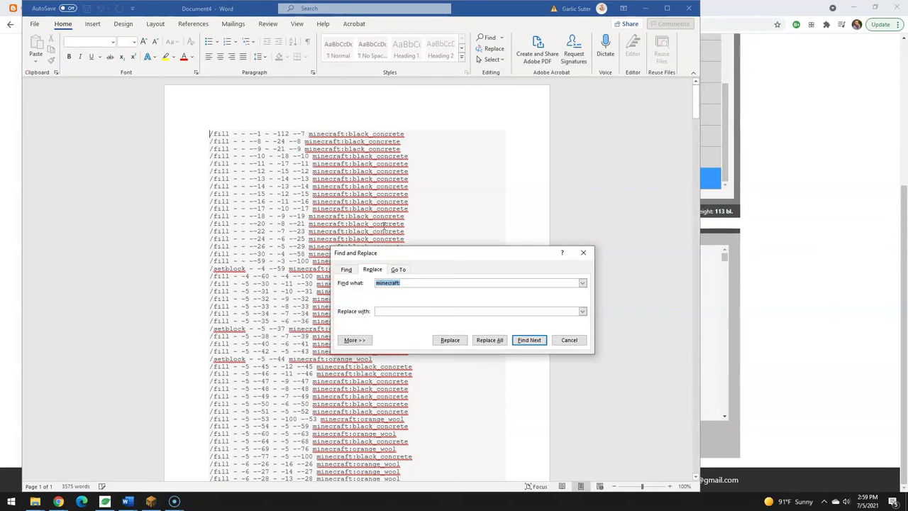
type("/")
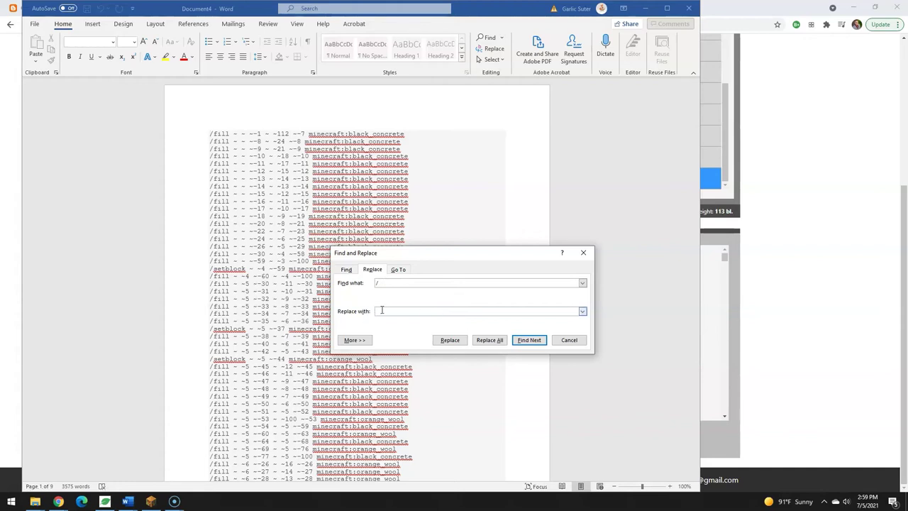
left_click(489, 339)
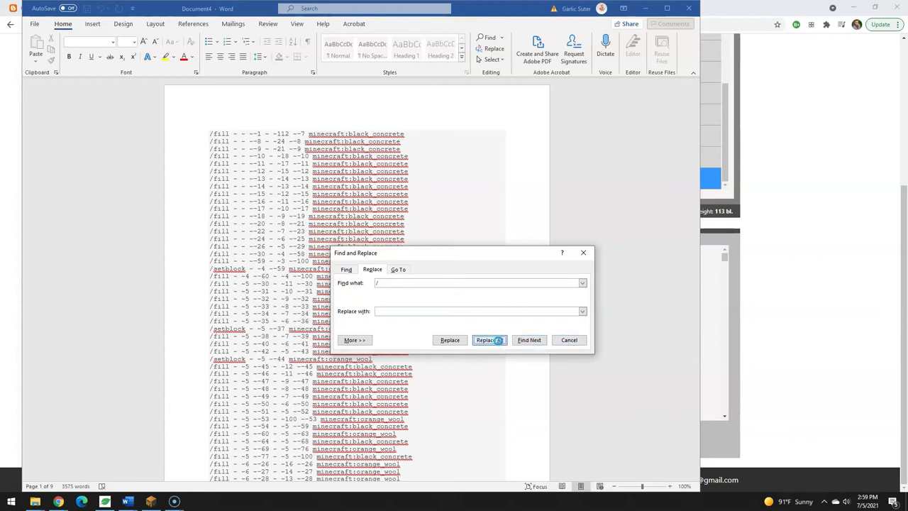
left_click(456, 277)
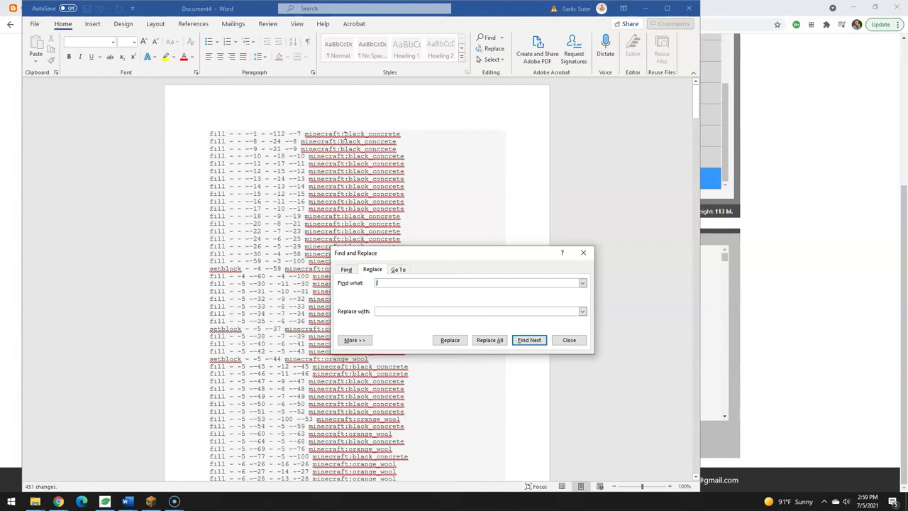
Remove every "minecraft:" prefix from the commands by replacing it with nothing throughout the document
double_click(396, 283)
type("minecraft:")
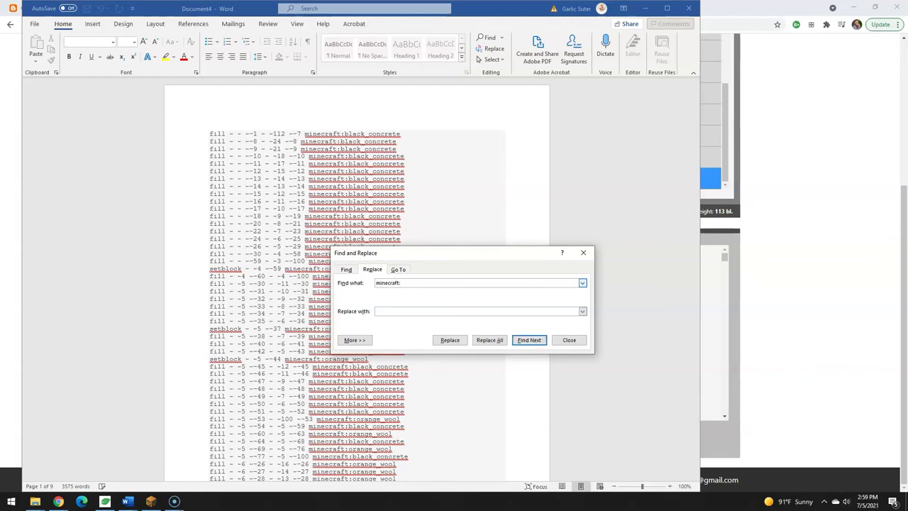
left_click(383, 311)
left_click(490, 339)
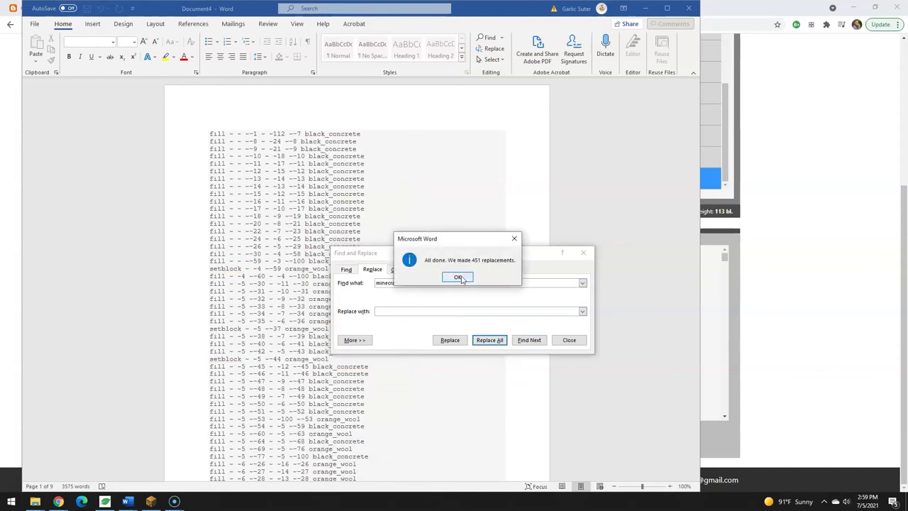
left_click(458, 278)
Move the Find and Replace dialog off the text and review the block names in the cleaned-up commands
left_click_drag(431, 254, 533, 195)
scroll(371, 409, "down", 3)
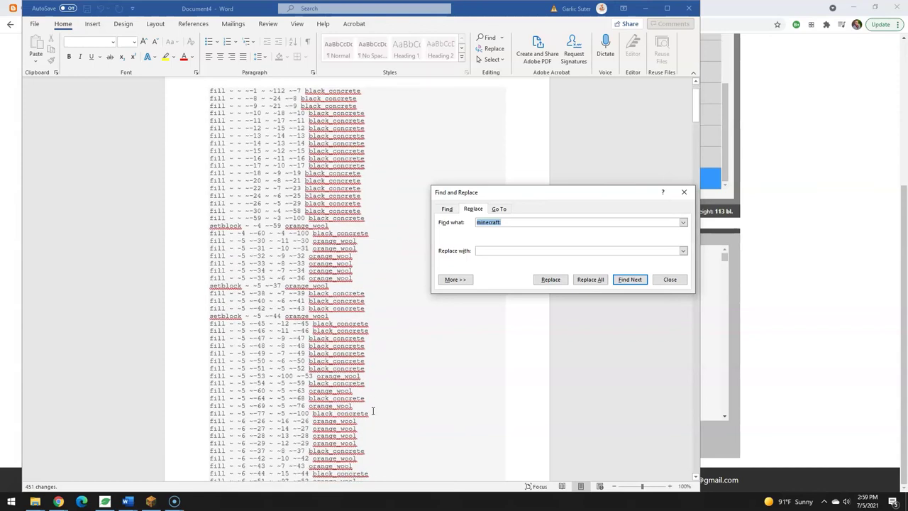
left_click(510, 222)
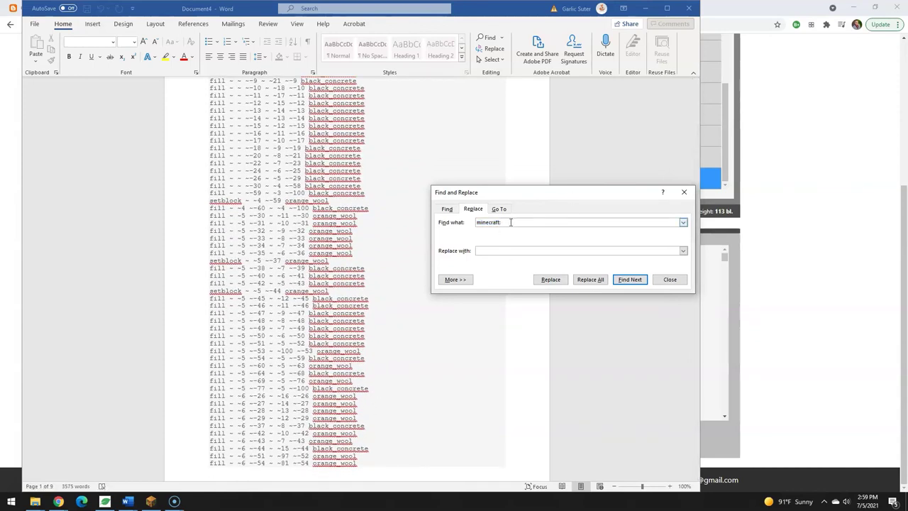
Switch to Minecraft: Education Edition, resume the world and recall the last fill command in the chat
left_click(151, 502)
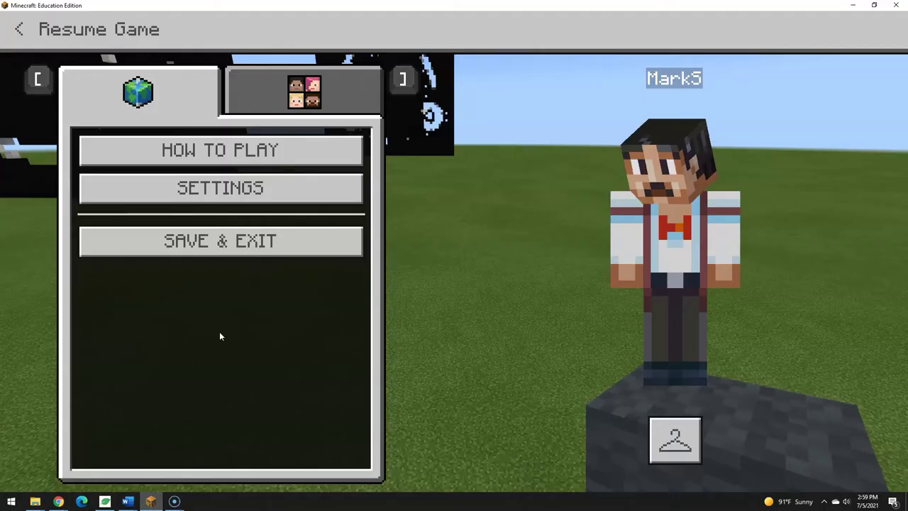
key("Escape")
key("t")
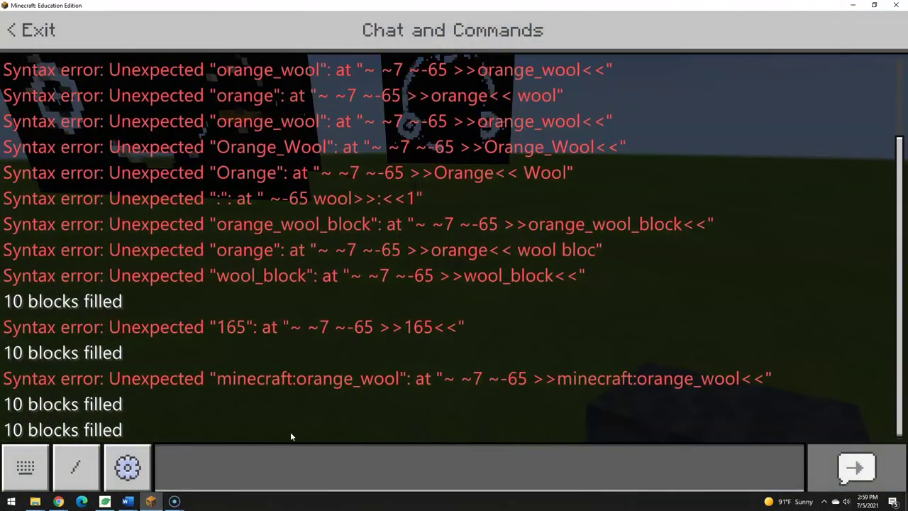
type("/")
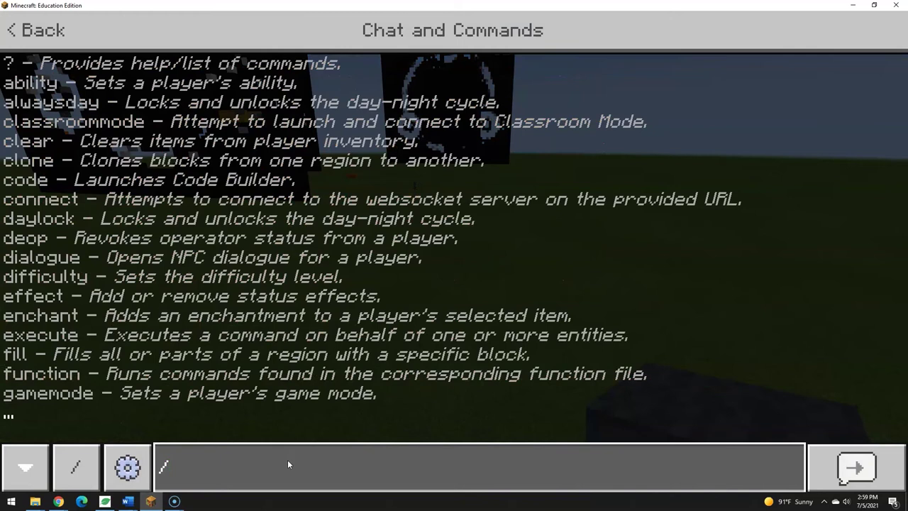
key("BackSpace")
key("Up")
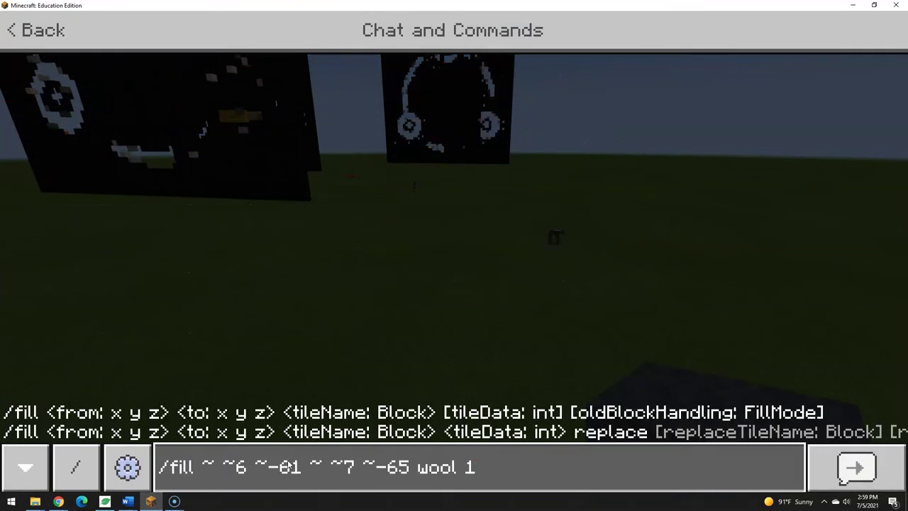
Replace the block "wool 1" in the recalled command with "orang" to check the suggested orange block names
key("BackSpace")
key("BackSpace")
key("BackSpace")
key("BackSpace")
key("BackSpace")
key("BackSpace")
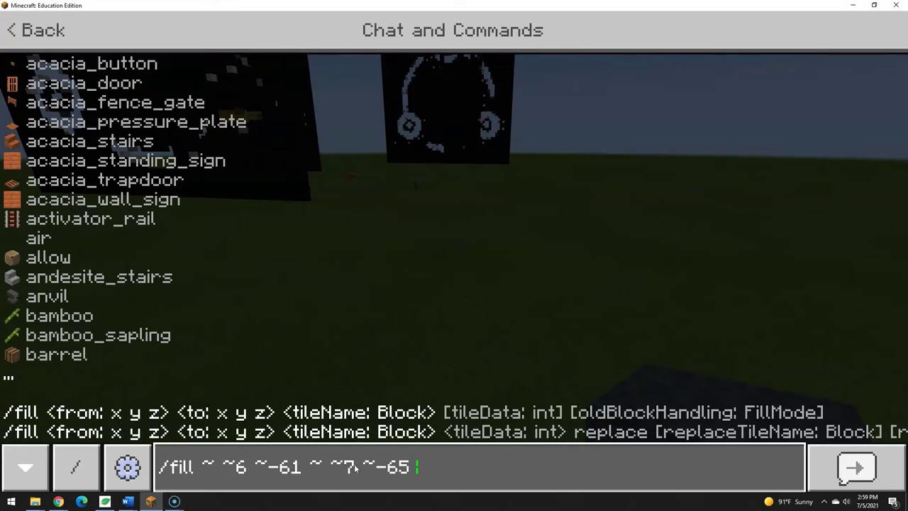
type("orang")
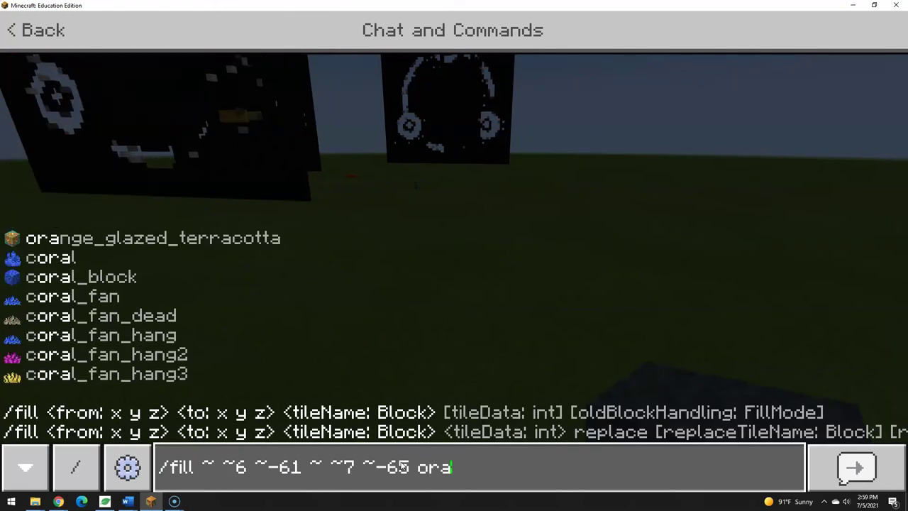
Set the block back to wool 1 and run the command /fill ~ ~6 ~-61 ~ ~7 ~-65 wool 1
key("BackSpace")
key("BackSpace")
key("BackSpace")
key("BackSpace")
key("BackSpace")
type("wool")
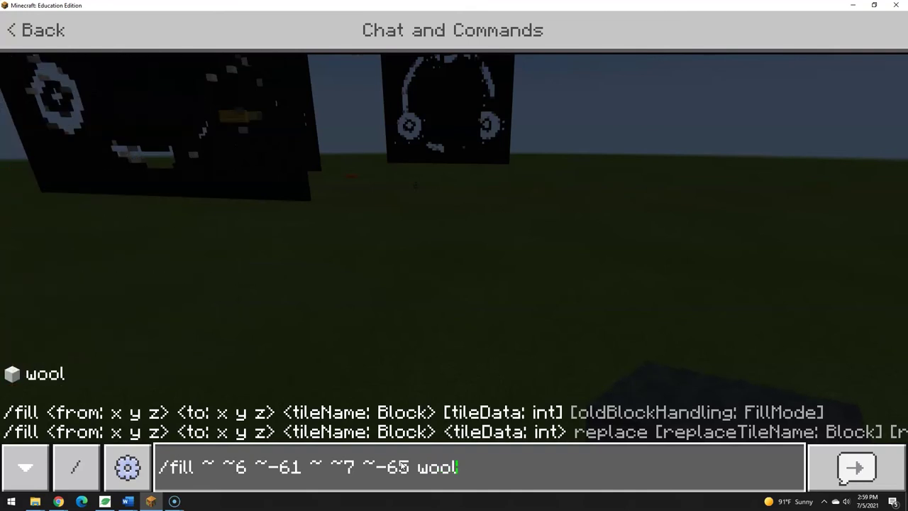
type(" 1")
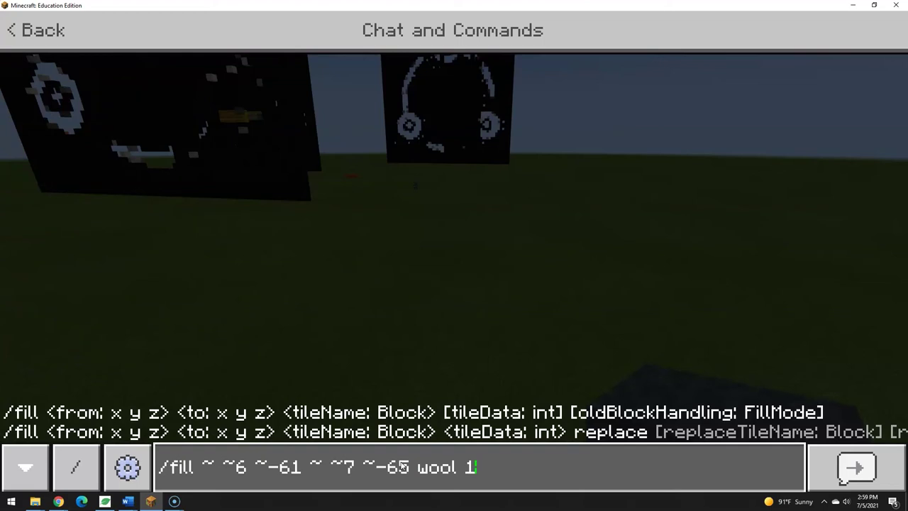
key("Return")
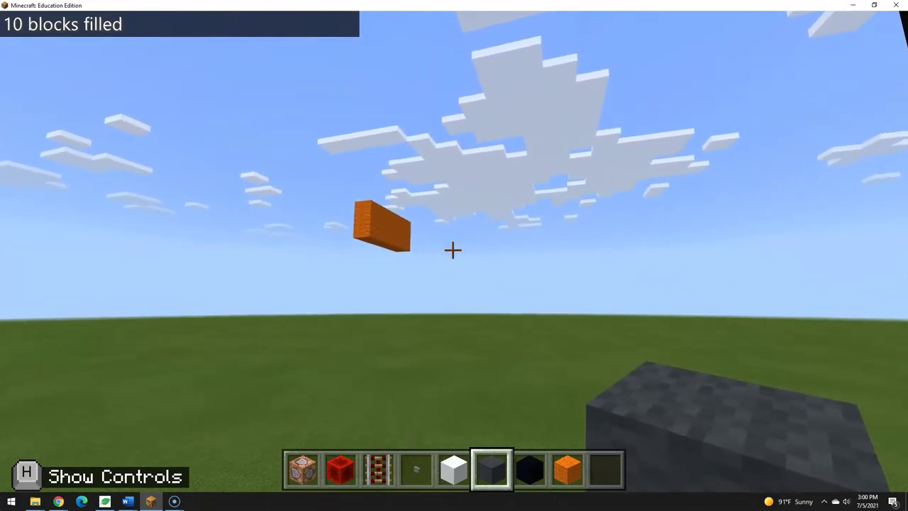
Switch back to Word and replace every "orange_wool" in the commands with "wool 1"
key("alt+Tab")
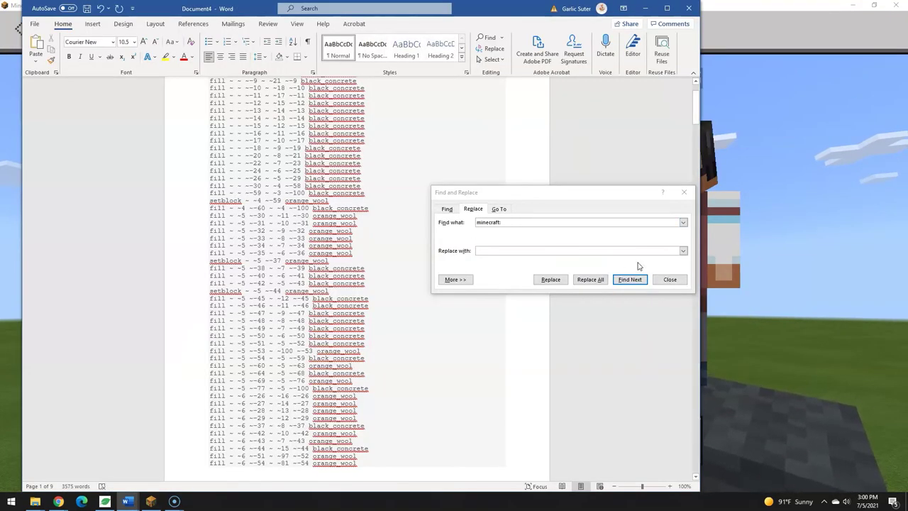
left_click(672, 279)
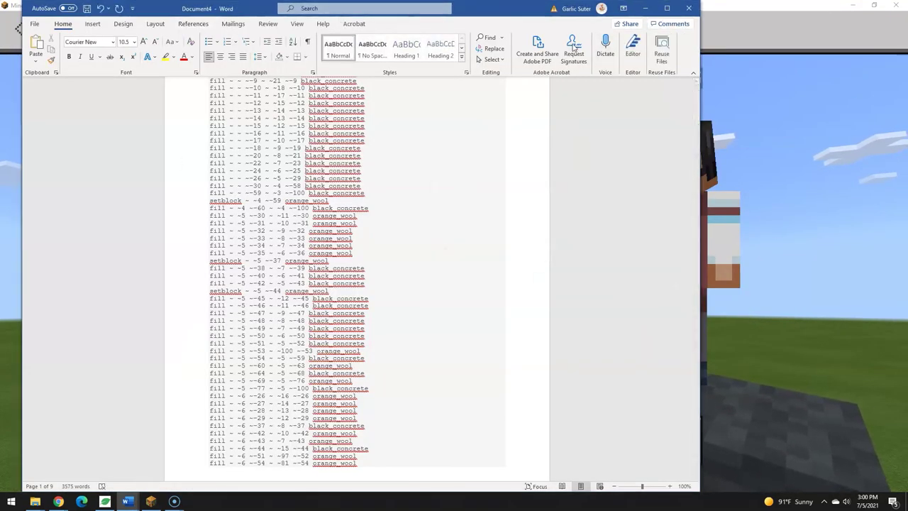
left_click(489, 48)
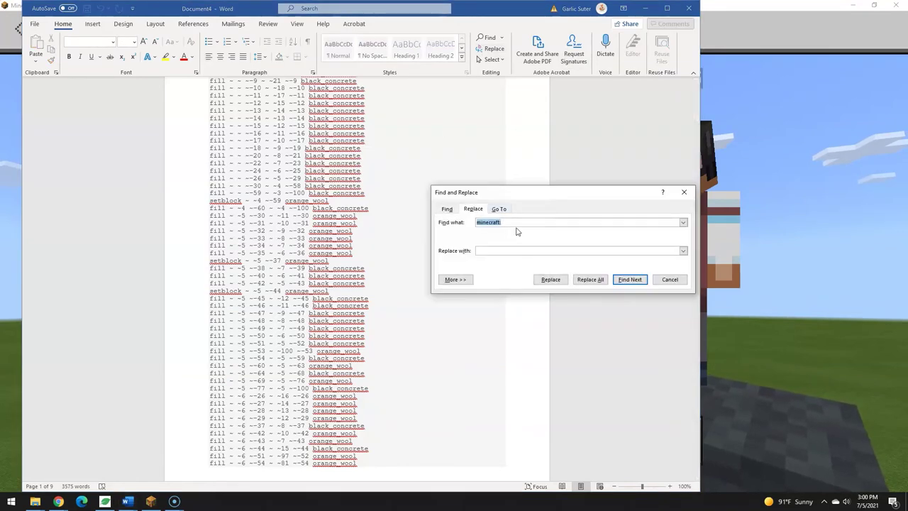
type("orange_wool")
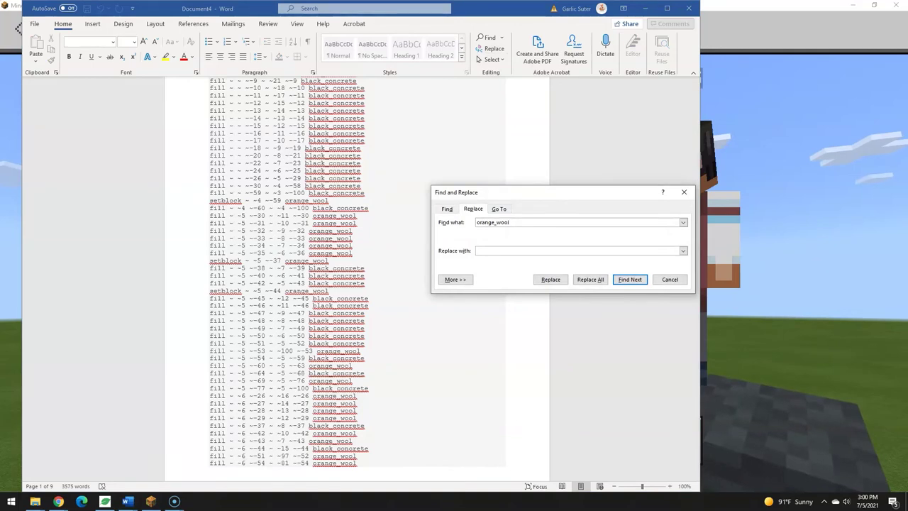
type("wool ")
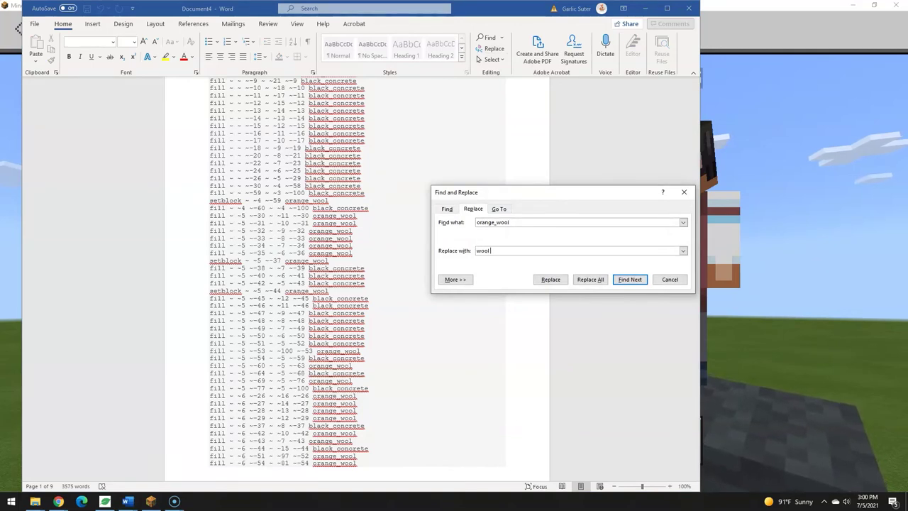
type("1")
left_click(590, 279)
left_click(468, 278)
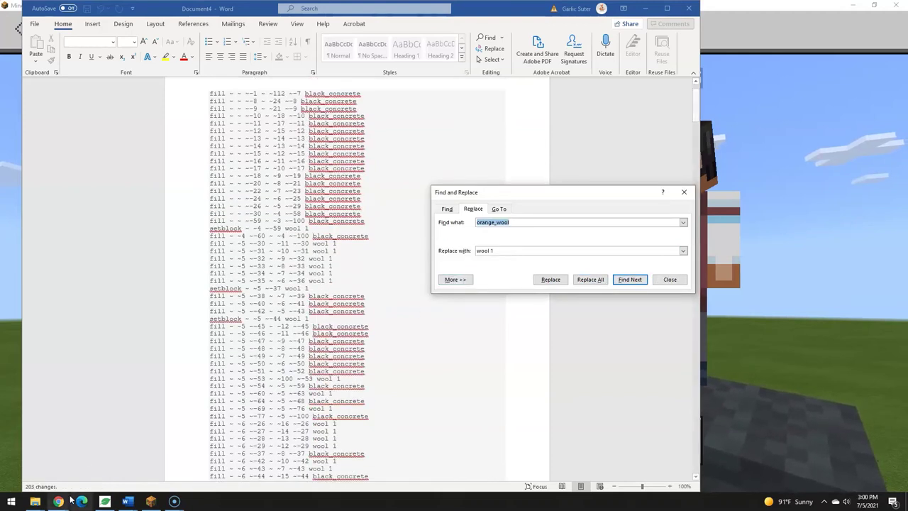
Look up the value for black wool in the online Minecraft ID list, and return to Word
mouse_move(34, 503)
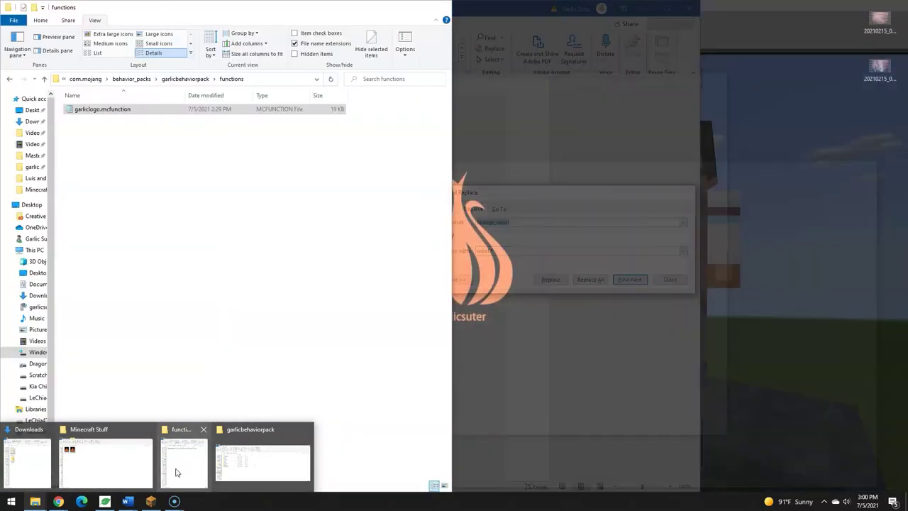
mouse_move(176, 471)
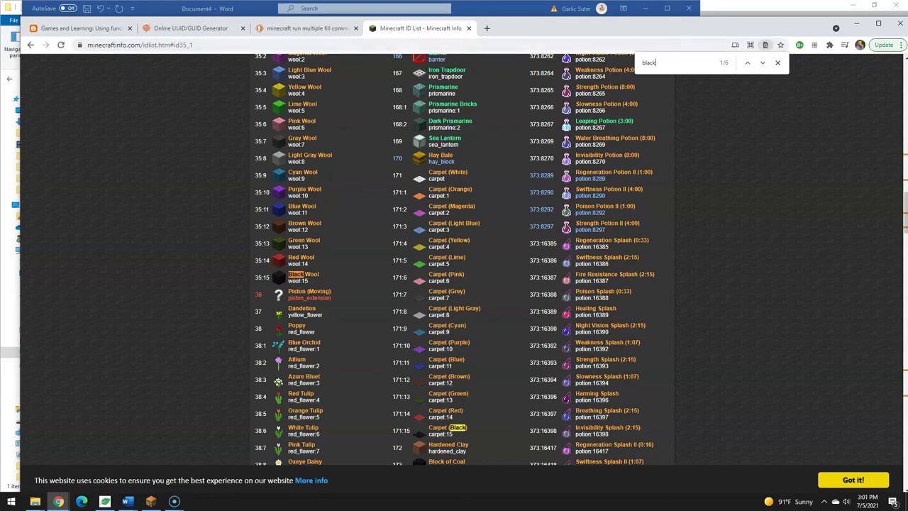
left_click(857, 23)
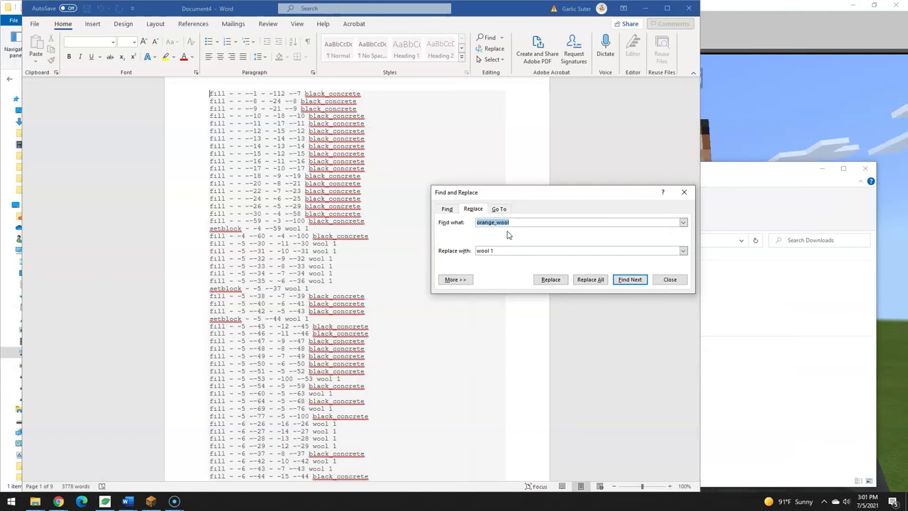
Replace every "black_concrete" in the commands with "wool 15"
type("black_concrete")
key("Tab")
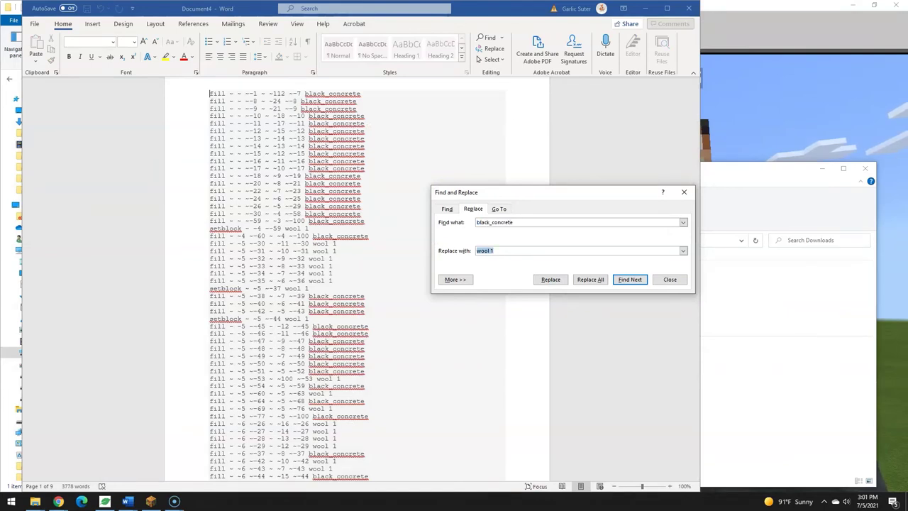
key("End")
left_click(591, 281)
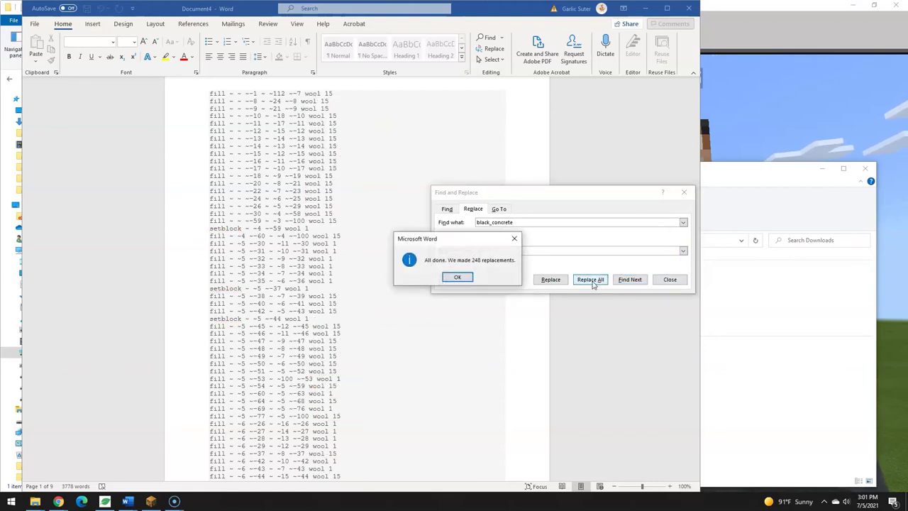
left_click(463, 280)
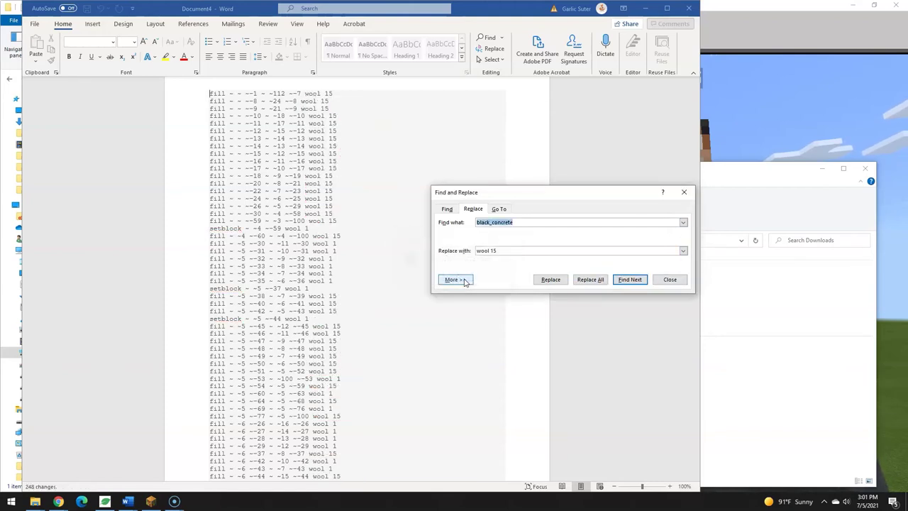
Close Find and Replace, copy all of the cleaned-up commands and minimize the Word window
left_click(683, 192)
key("ctrl+a")
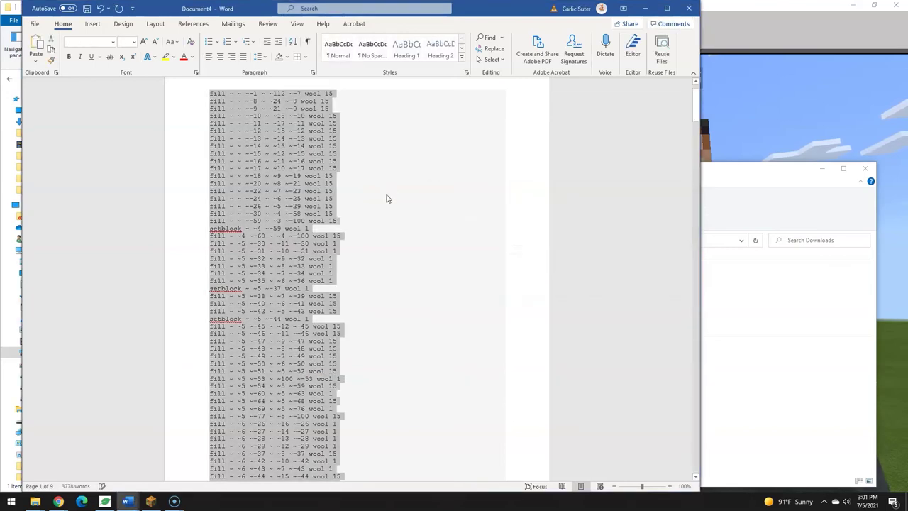
left_click(644, 8)
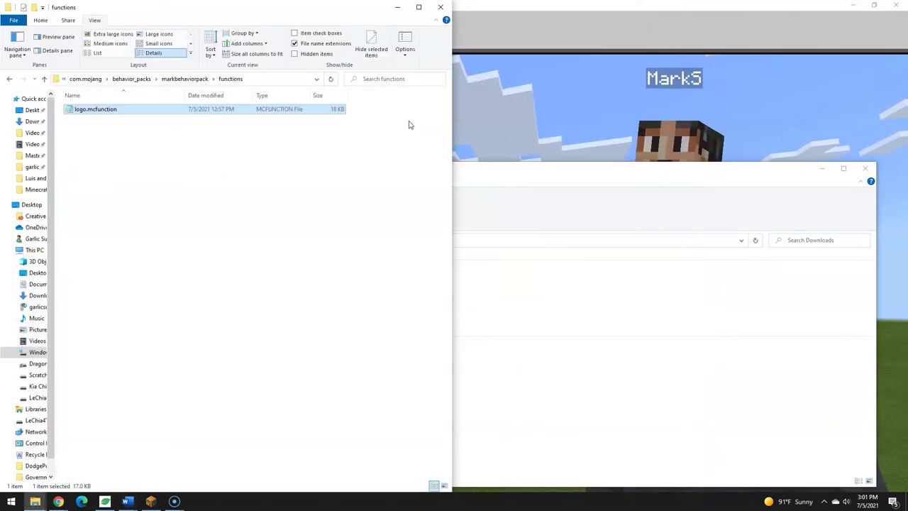
Open garliclogo.mcfunction from the functions folder of garlicbehaviorpack in Notepad
left_click(131, 78)
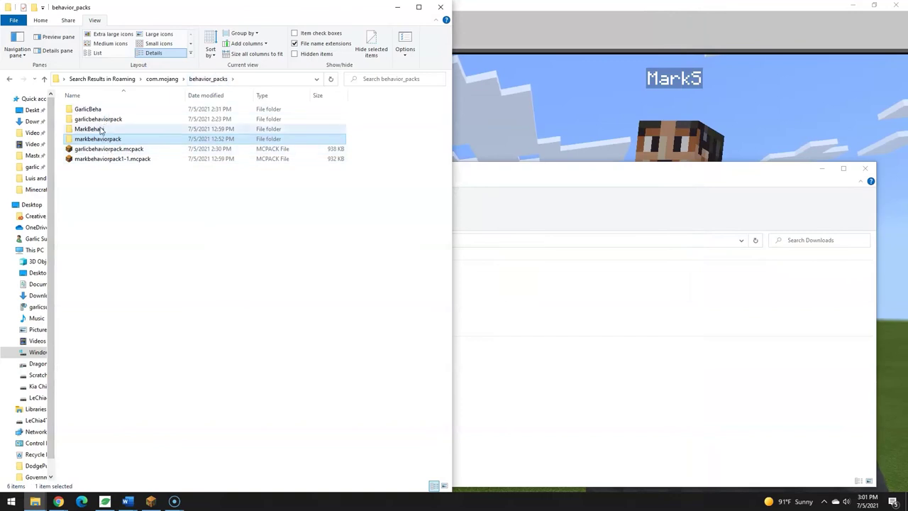
double_click(102, 119)
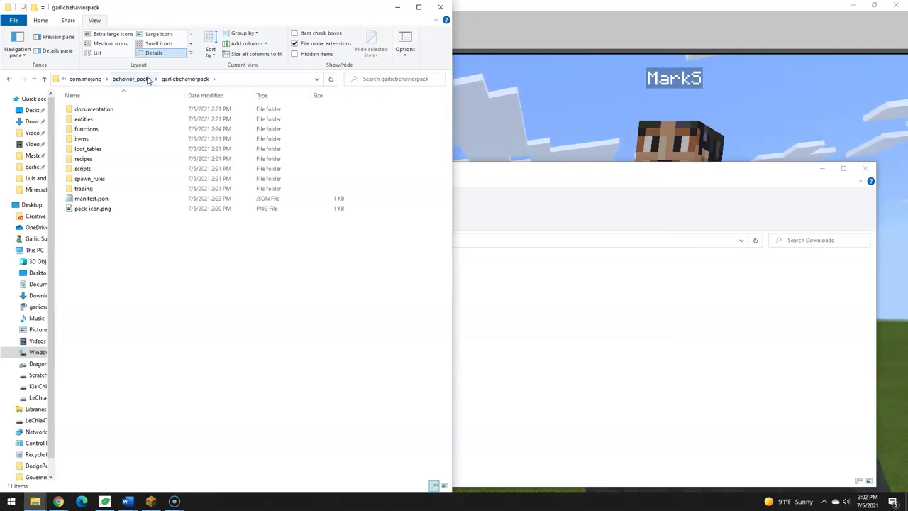
left_click(87, 132)
double_click(88, 132)
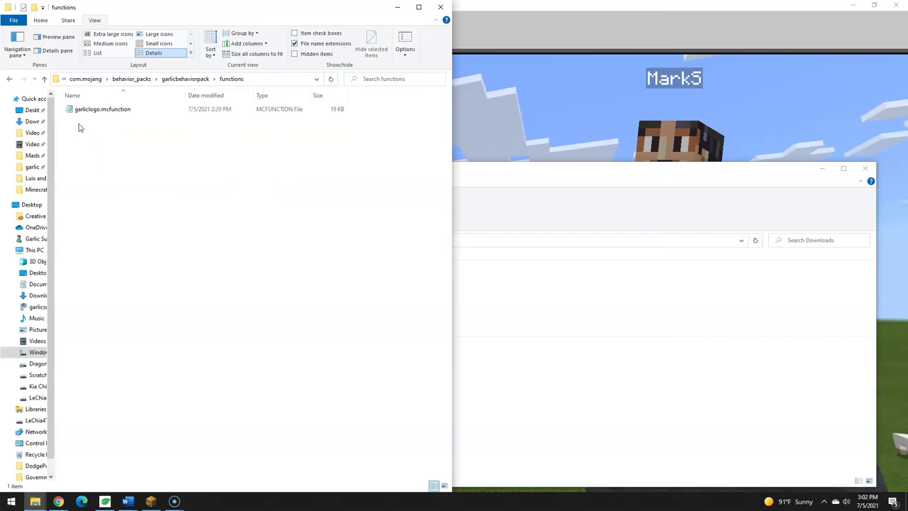
double_click(84, 112)
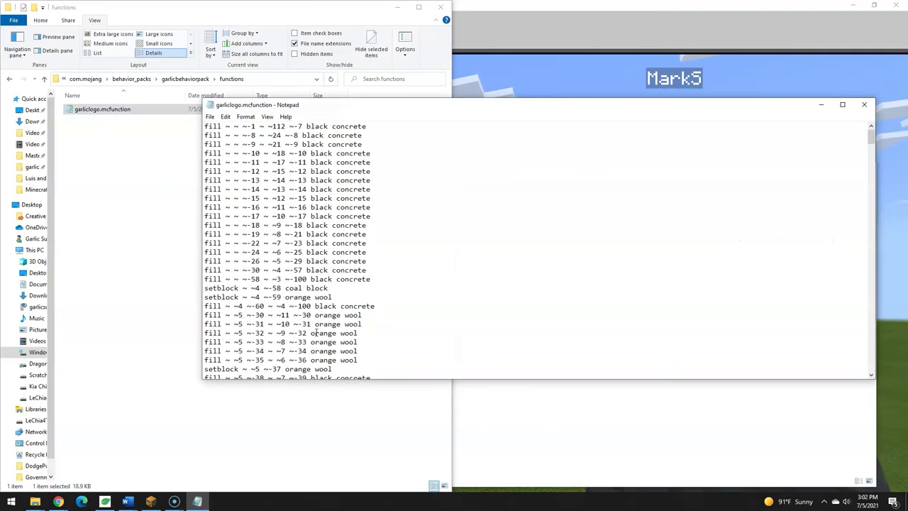
Replace the whole content of garliclogo.mcfunction with the copied commands, then save and close the file
key("ctrl+a")
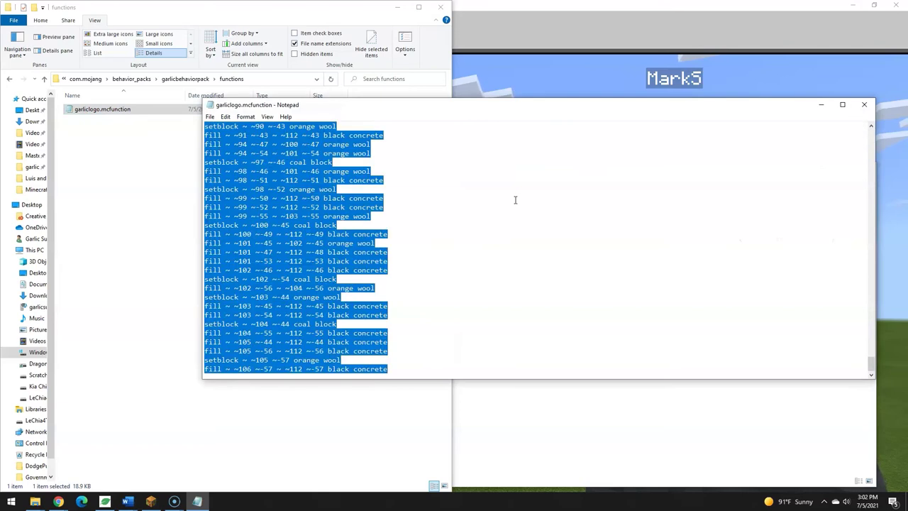
key("BackSpace")
key("ctrl+v")
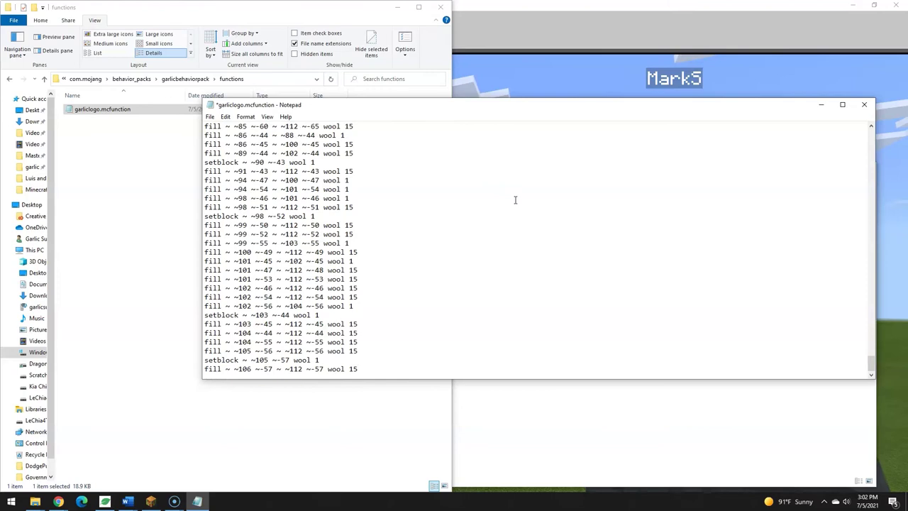
key("ctrl+s")
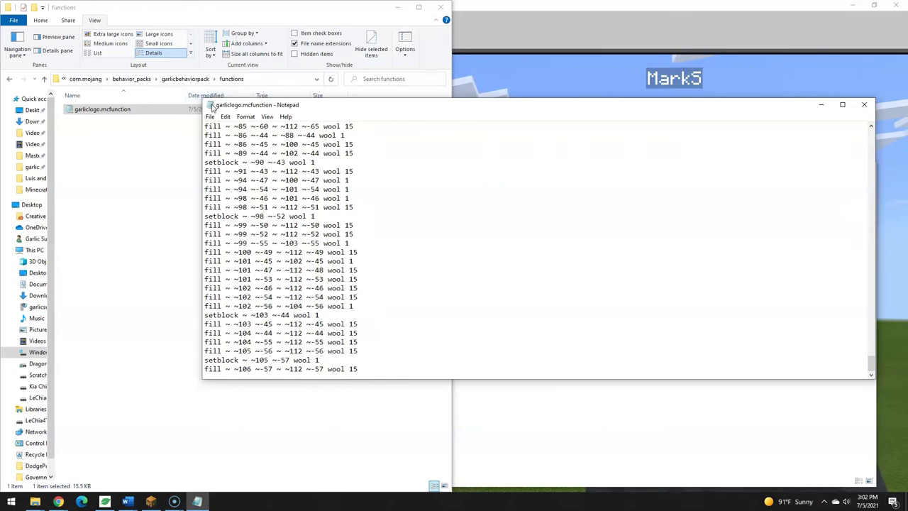
key("alt+F4")
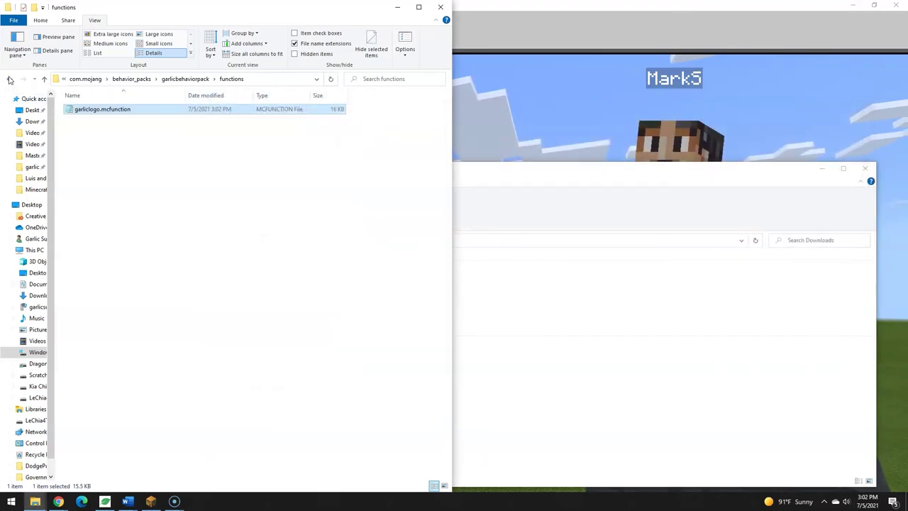
Open garlicbehaviorpack's manifest.json in Notepad, and generate and copy a new Version-1 UUID from UUIDTools.com in Chrome
left_click(9, 79)
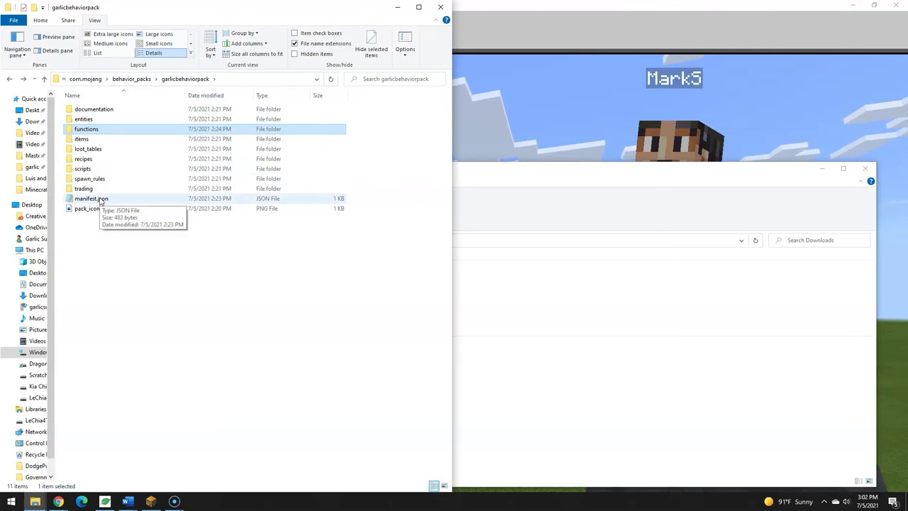
double_click(100, 201)
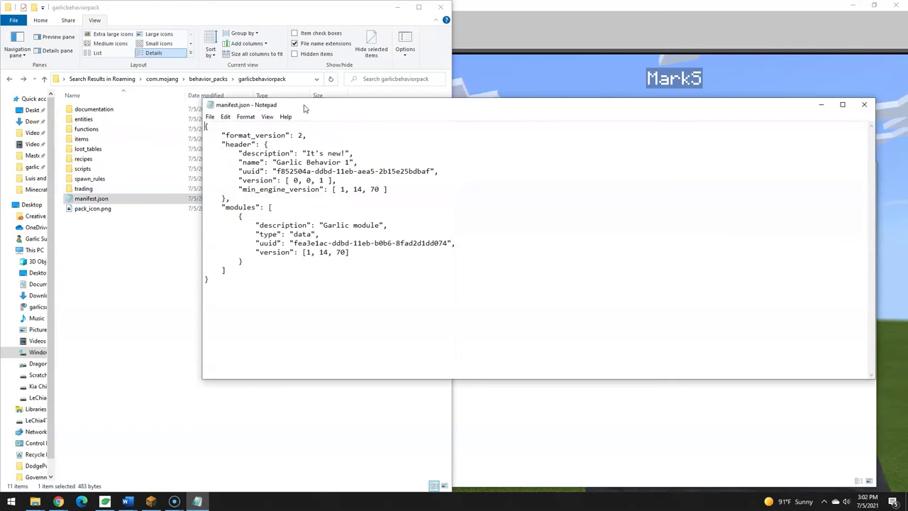
left_click(58, 501)
left_click(138, 475)
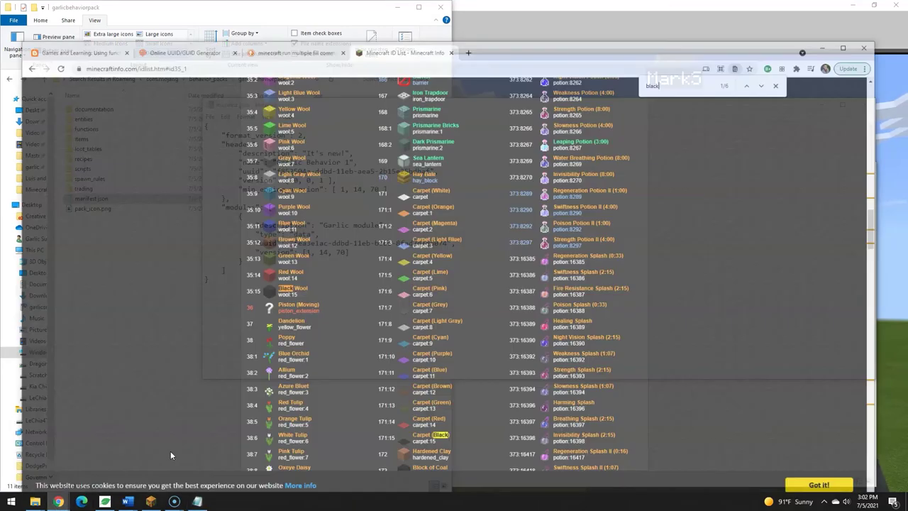
left_click(192, 29)
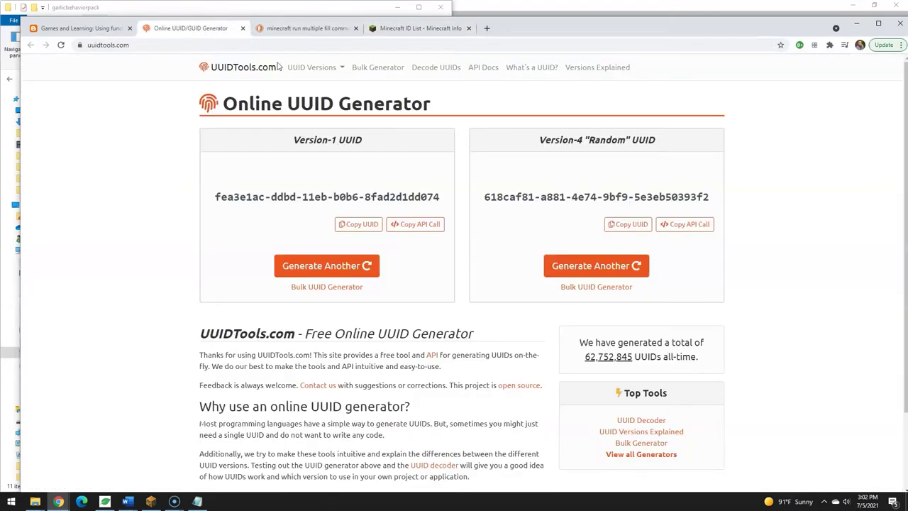
left_click(312, 265)
left_click(358, 224)
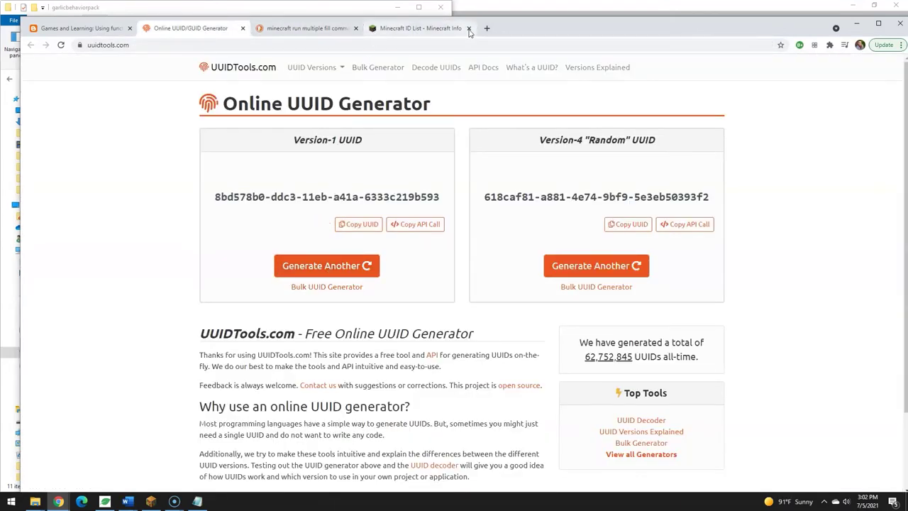
Replace the header uuid in manifest.json with the copied UUID and set the pack name to "Garlic Behavior 1_1"
left_click(878, 24)
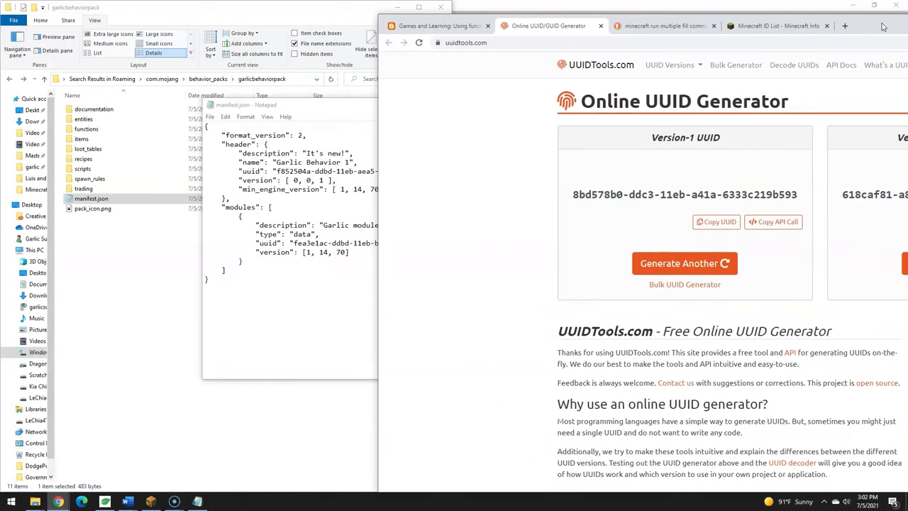
left_click(285, 171)
left_click_drag(276, 171, 427, 171)
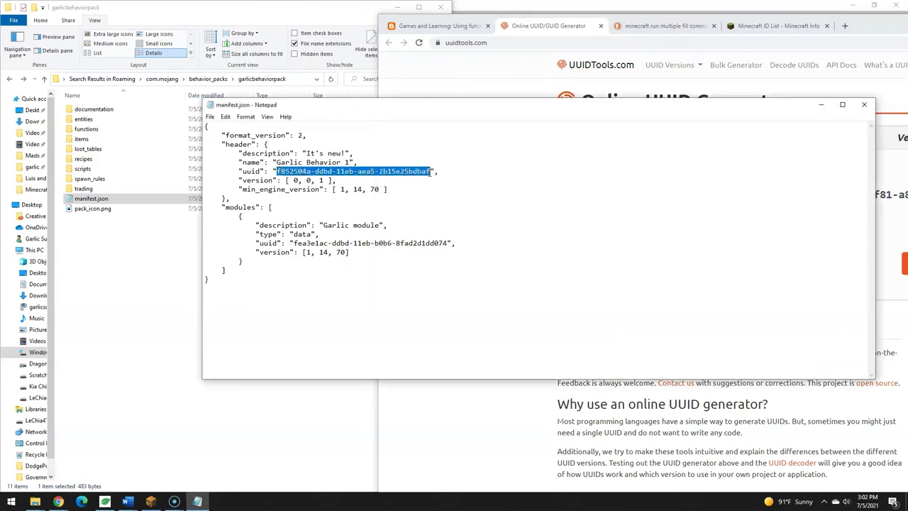
key("ctrl+v")
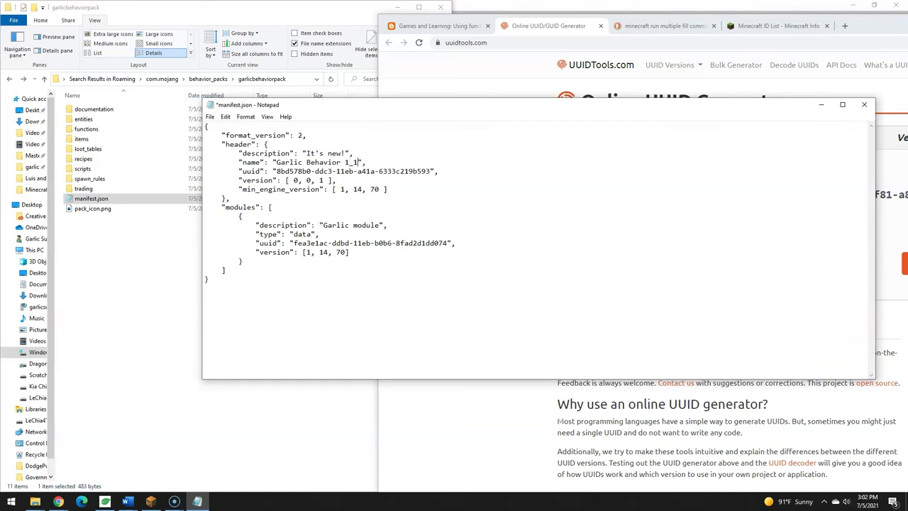
Generate another Version-1 UUID on UUIDTools.com and use it to replace the module uuid in manifest.json
left_click(890, 227)
left_click(685, 266)
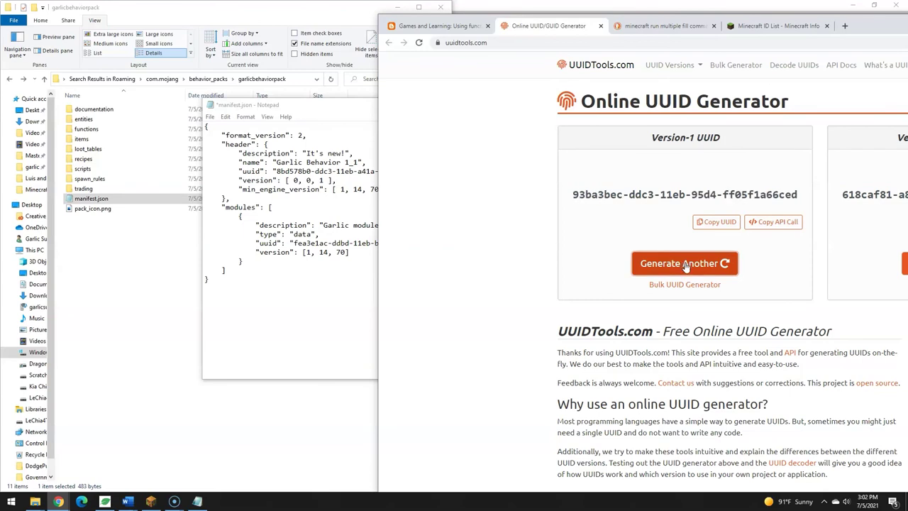
left_click(716, 221)
left_click(295, 241)
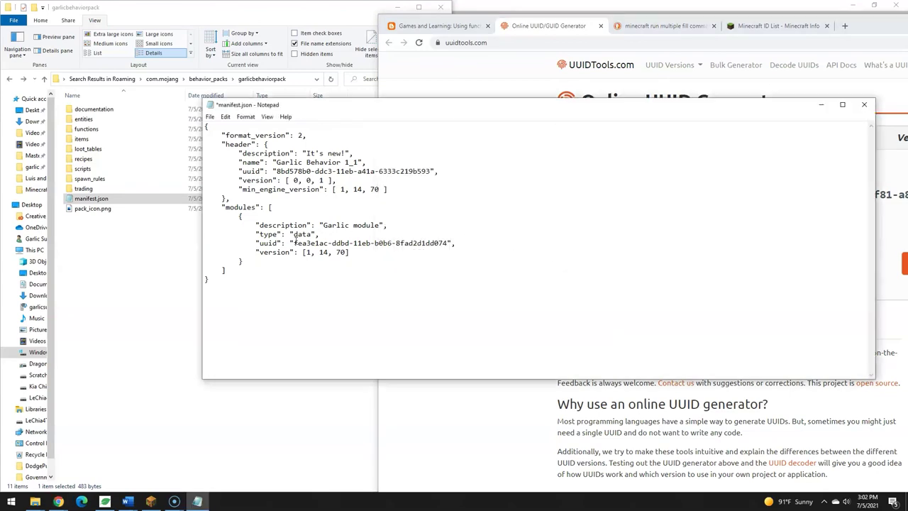
left_click_drag(295, 243, 445, 243)
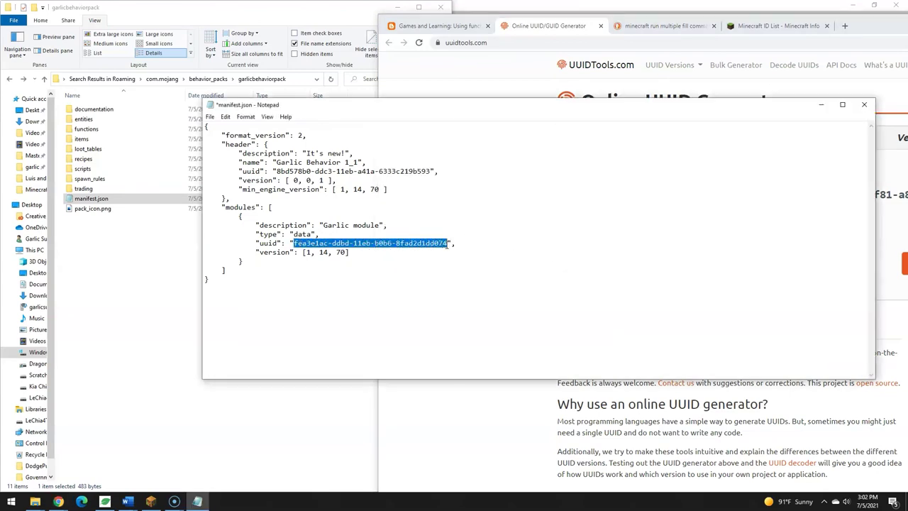
key("ctrl+v")
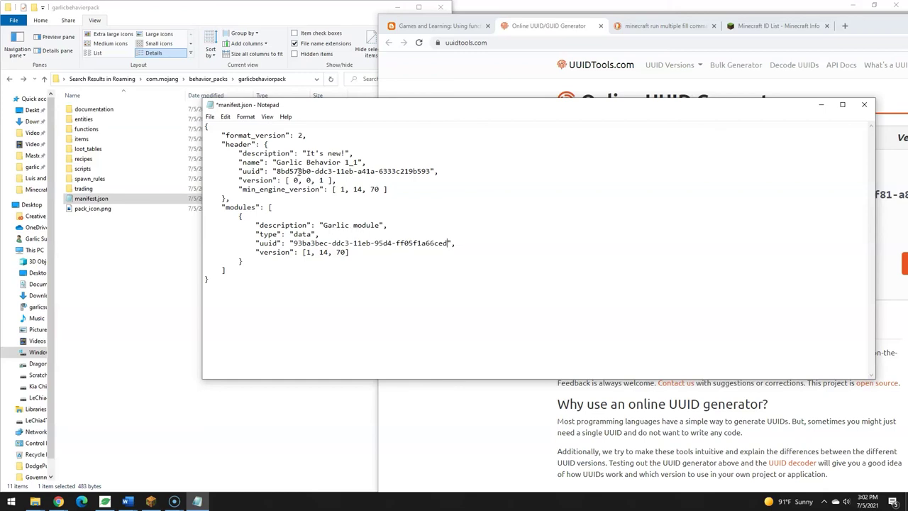
Save the updated manifest.json and close it
left_click_drag(285, 171, 404, 178)
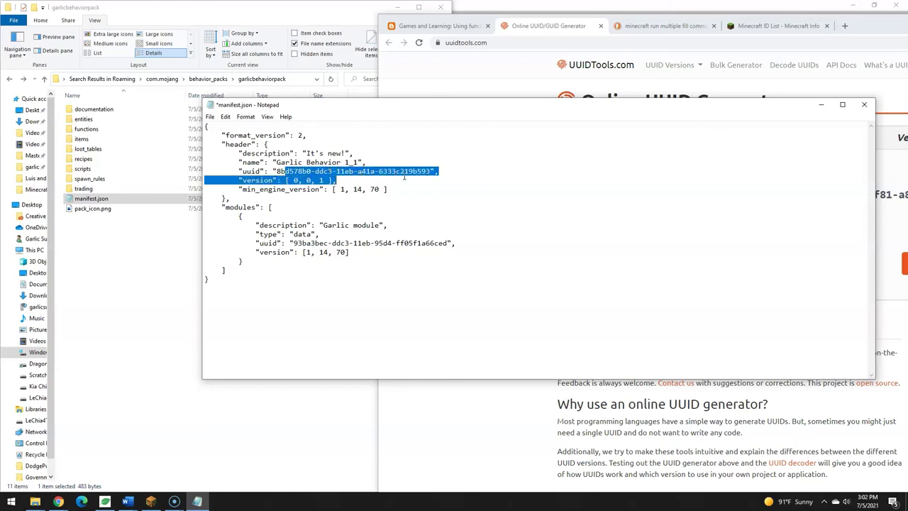
left_click(433, 180)
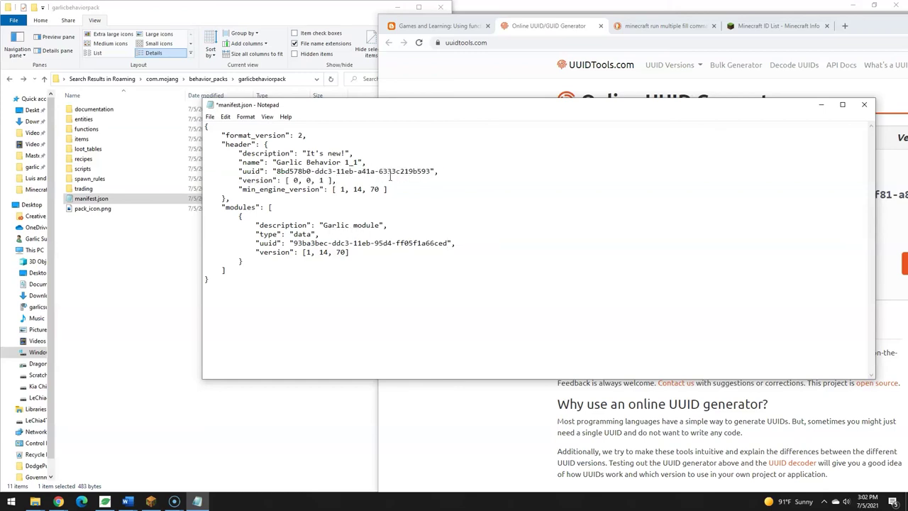
key("ctrl+s")
double_click(210, 106)
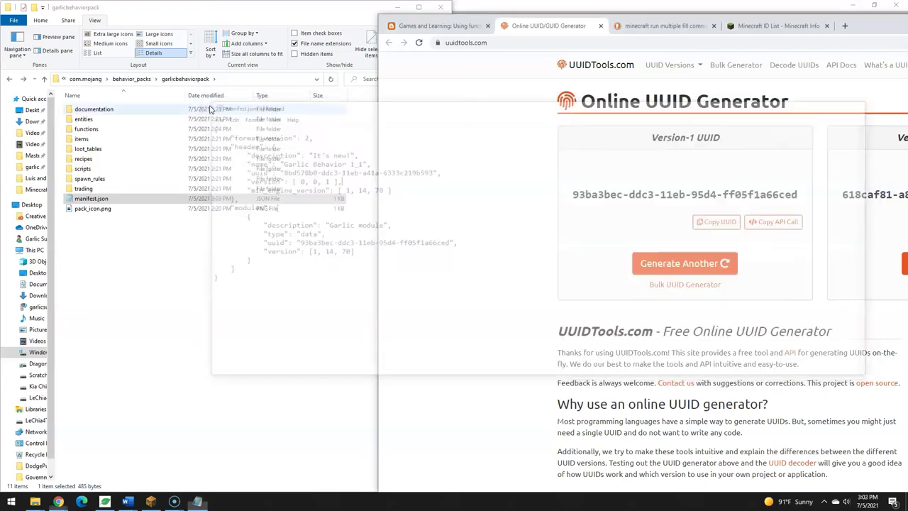
Search the Roaming folder for com.mojang and open the behavior_packs folder inside it
left_click(131, 78)
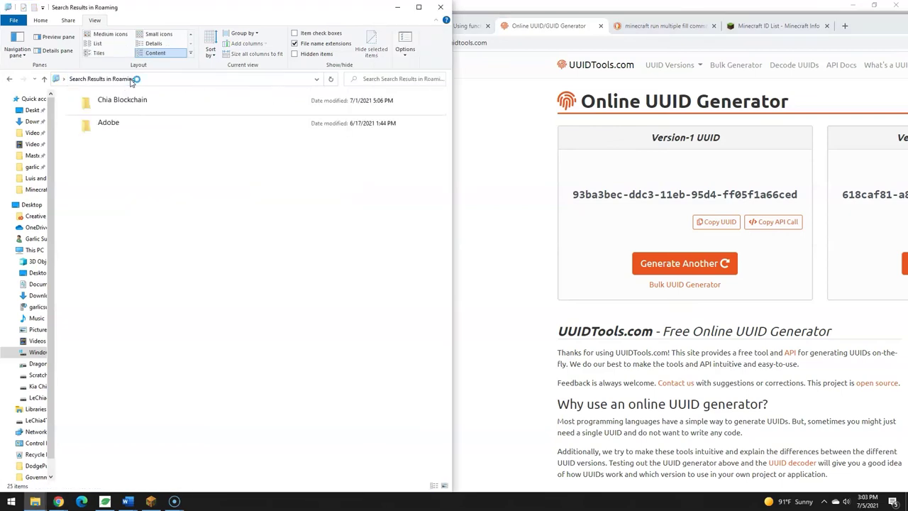
left_click(418, 84)
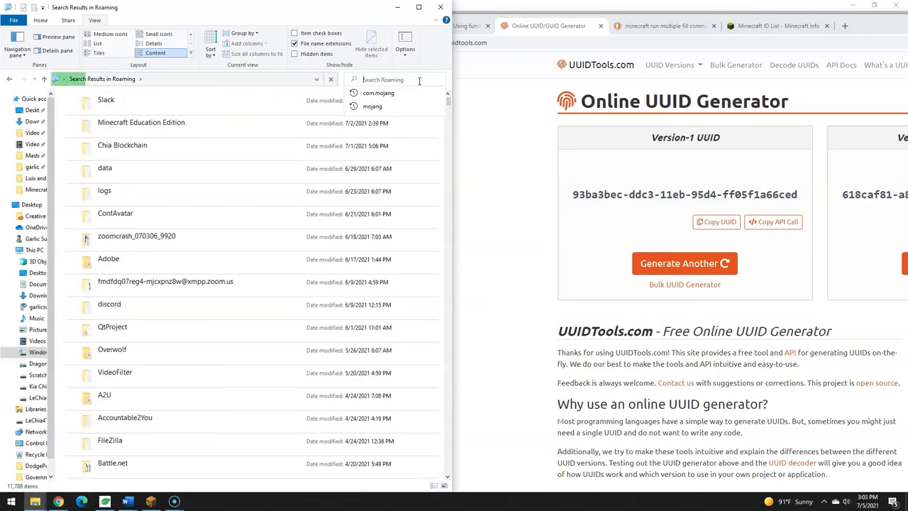
key("Down")
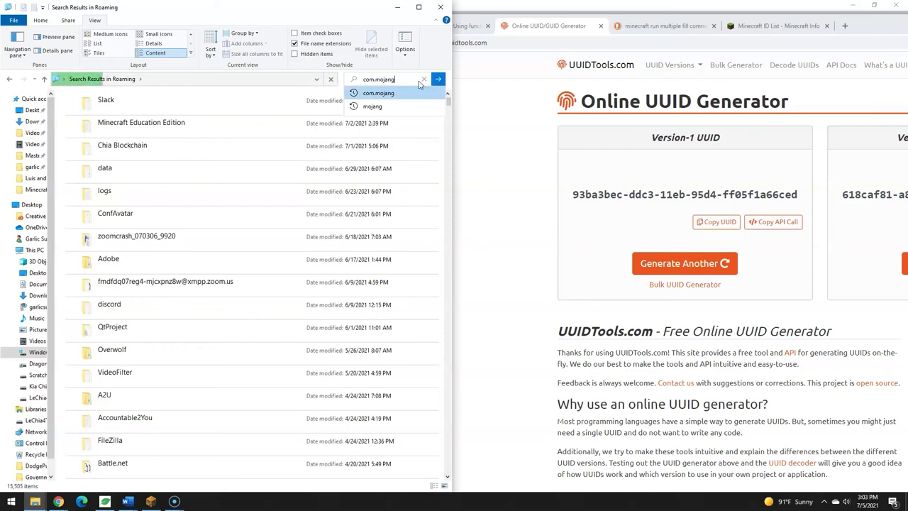
key("Return")
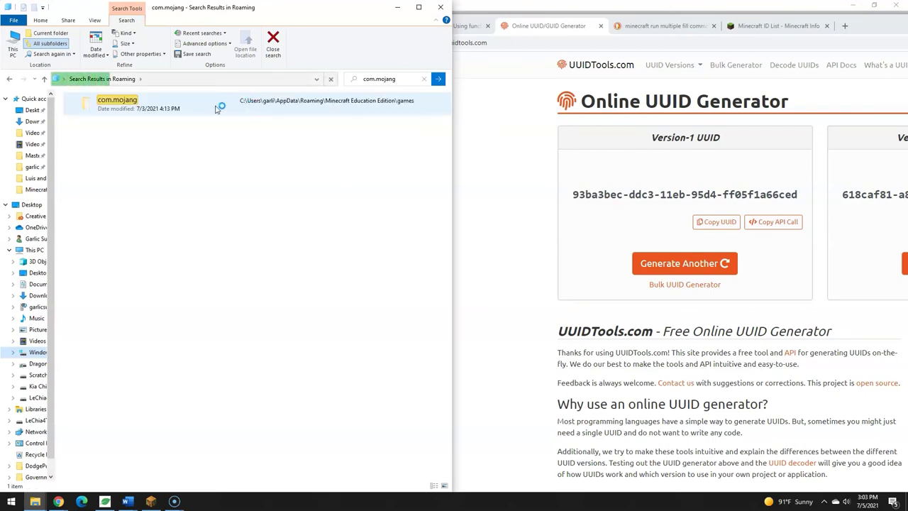
double_click(136, 105)
double_click(90, 111)
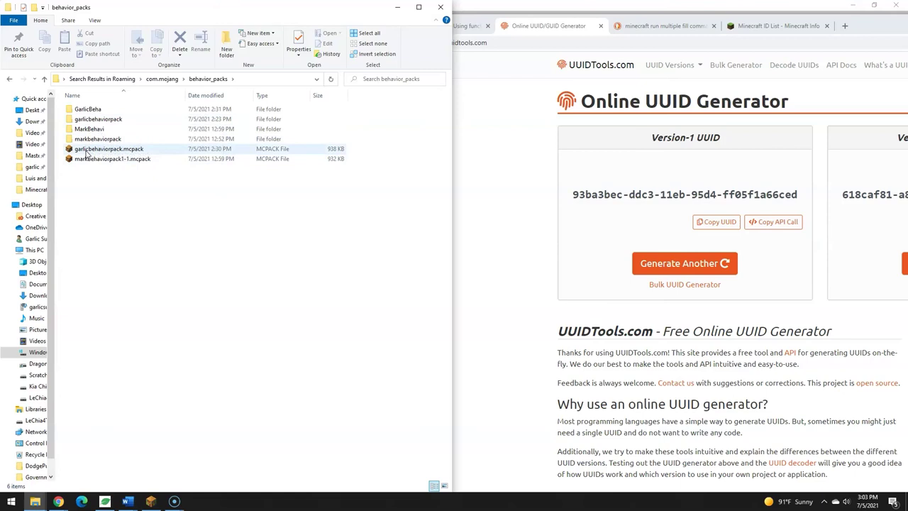
Rename the garlicbehaviorpack folder to garlicbehaviorpack1_1
left_click(123, 121)
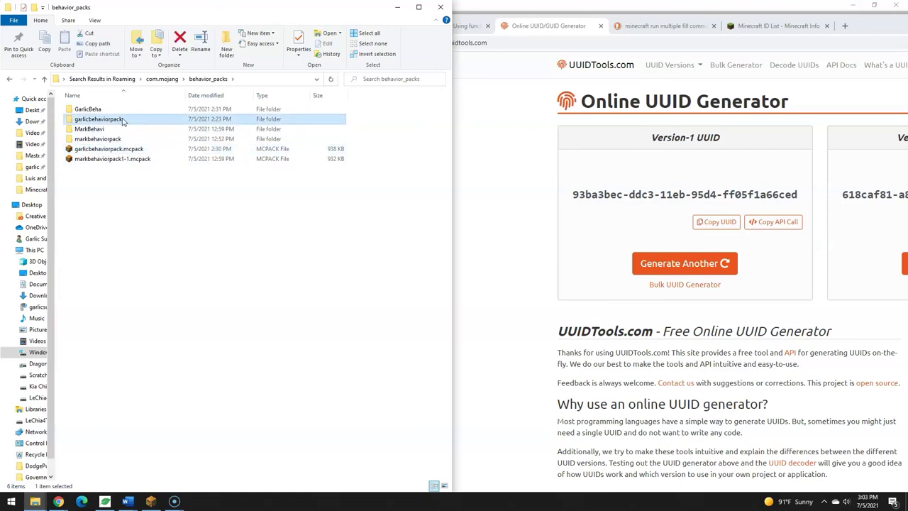
left_click(124, 121)
left_click(125, 119)
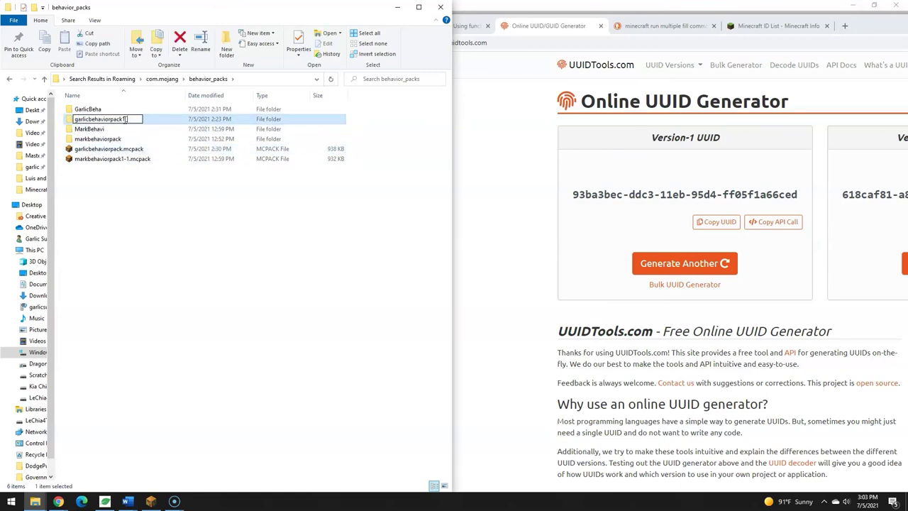
key("Return")
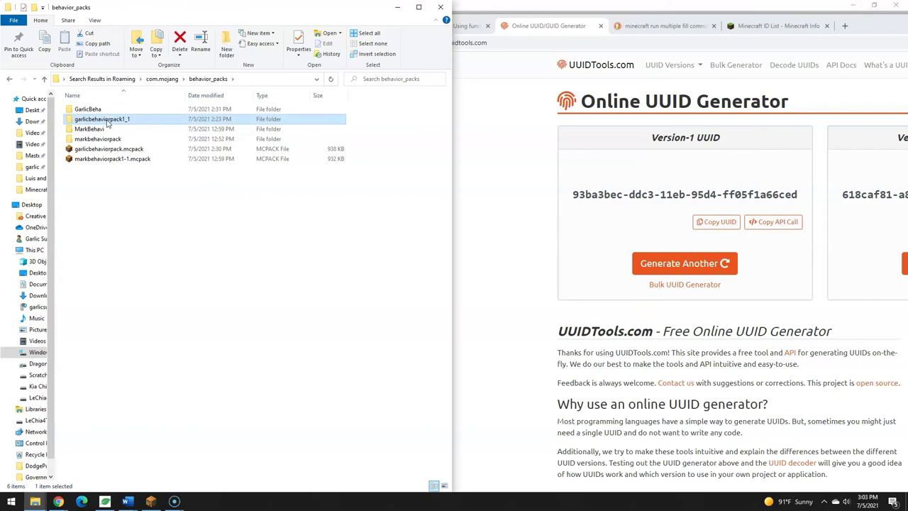
Compress the garlicbehaviorpack1_1 folder into a zip and rename the archive to garlicbehaviorpack1_1.mcpack, accepting the extension change
right_click(107, 122)
mouse_move(85, 318)
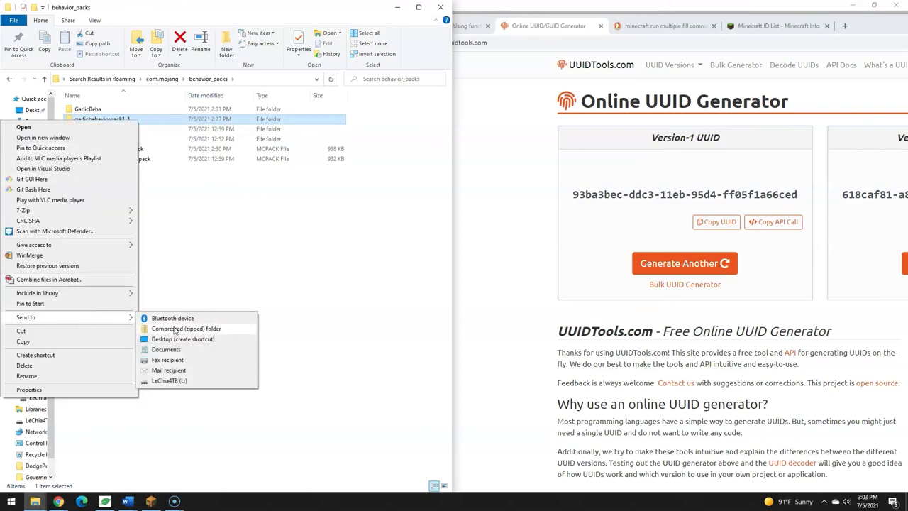
left_click(175, 329)
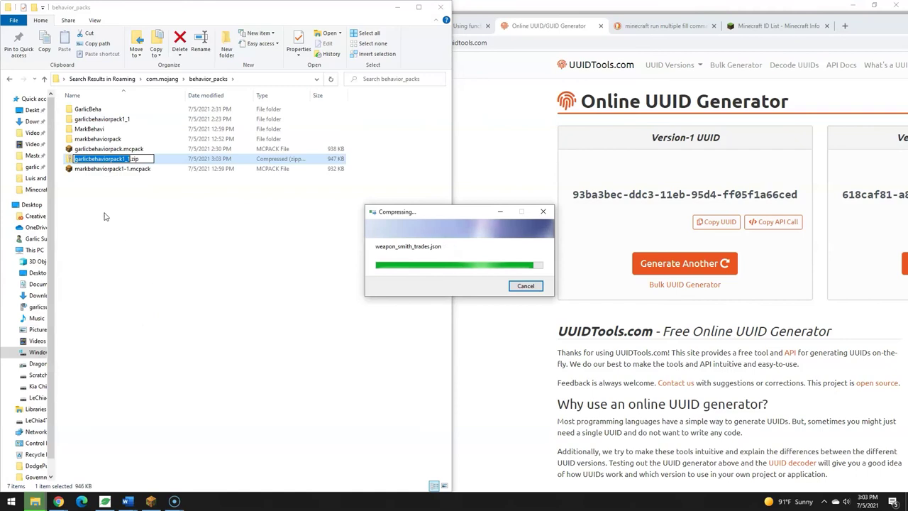
left_click(147, 159)
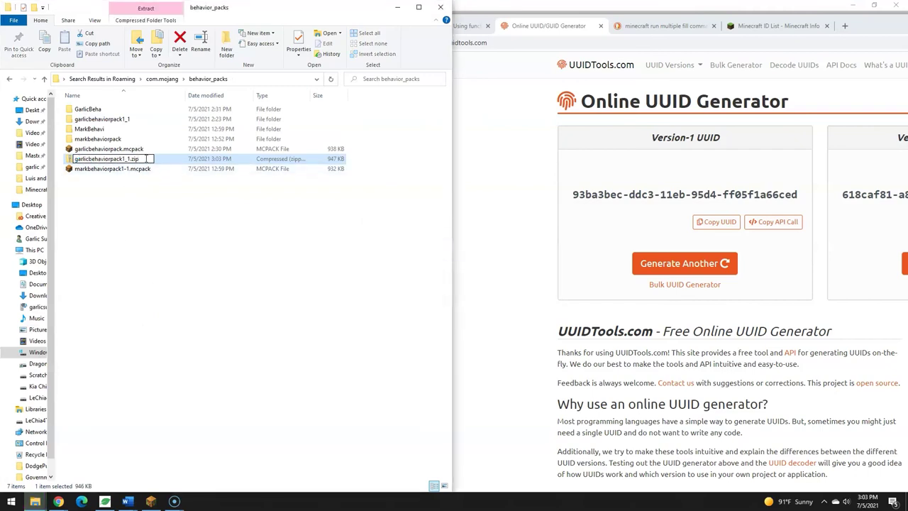
type("mcpack")
key("Return")
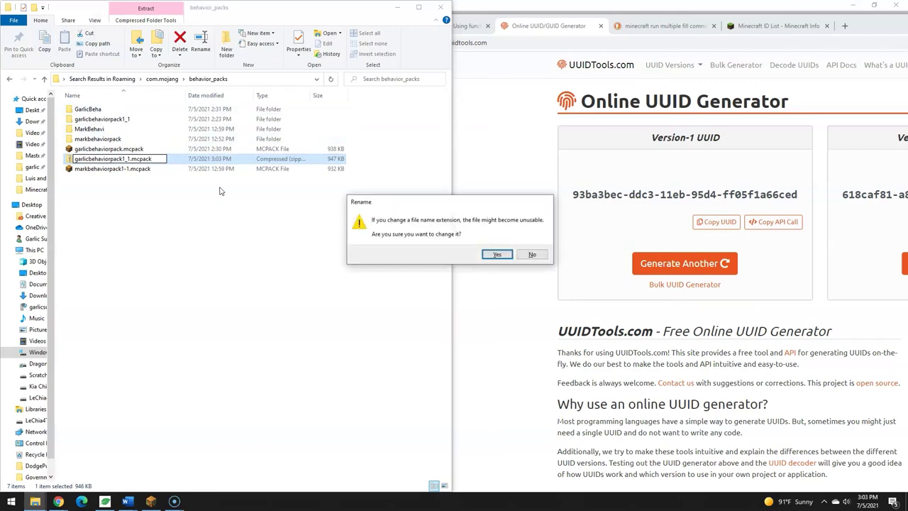
left_click(495, 255)
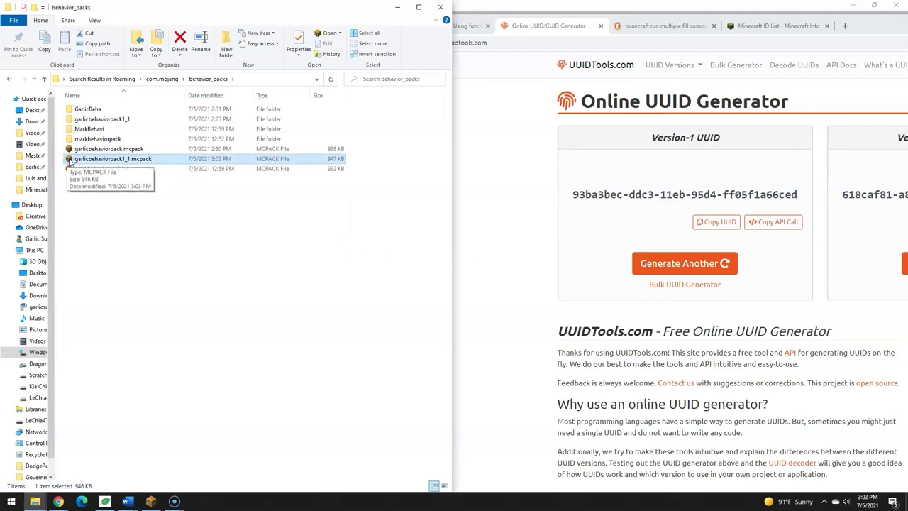
Import garlicbehaviorpack1_1.mcpack into Minecraft: Education Edition, save and exit the open world, and go to the Play screen
left_click(150, 503)
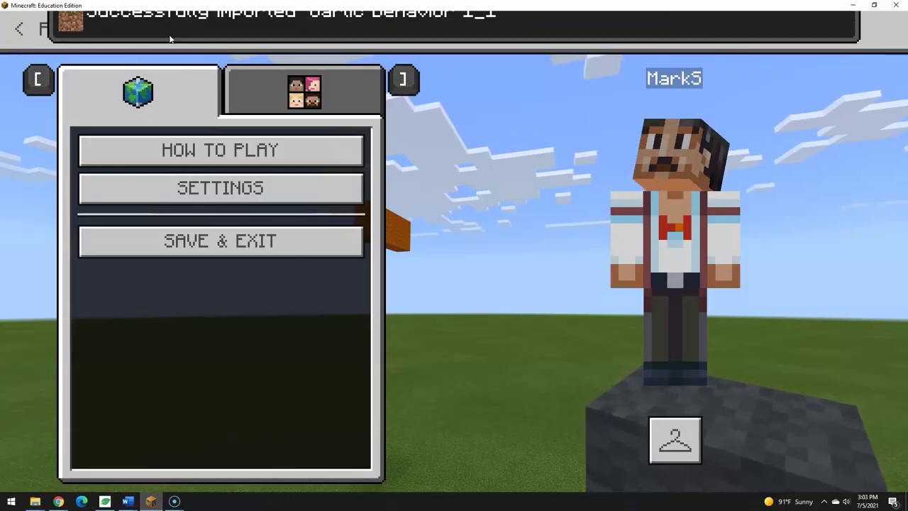
left_click(207, 241)
left_click(432, 319)
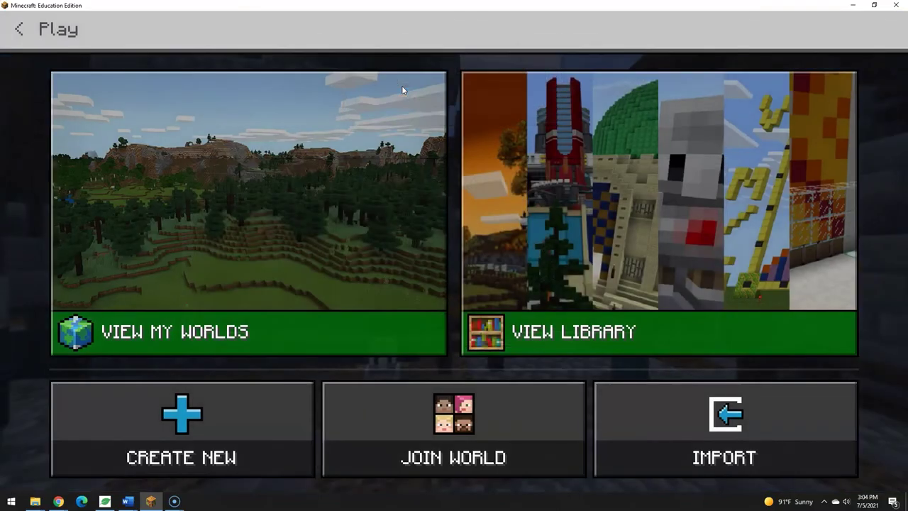
Open the world list and bring up the settings of the Blocks of Grass world
left_click(320, 173)
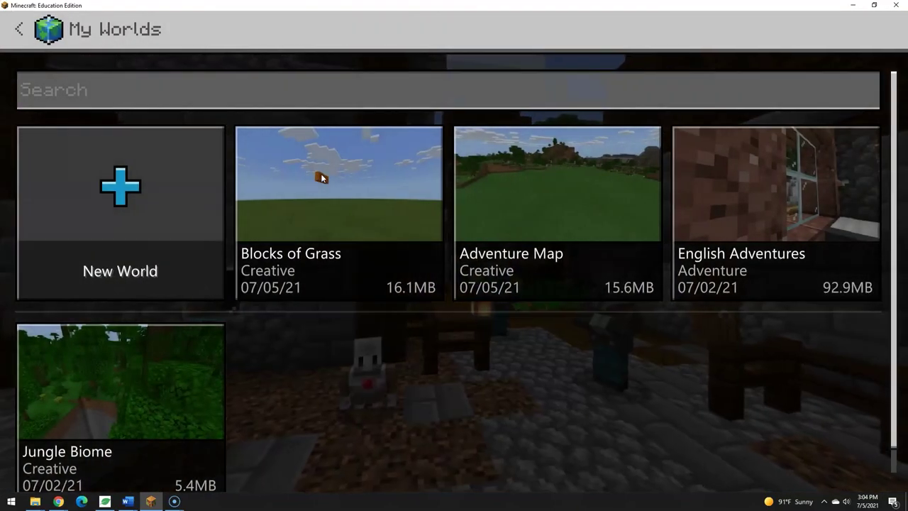
left_click(334, 209)
left_click(334, 211)
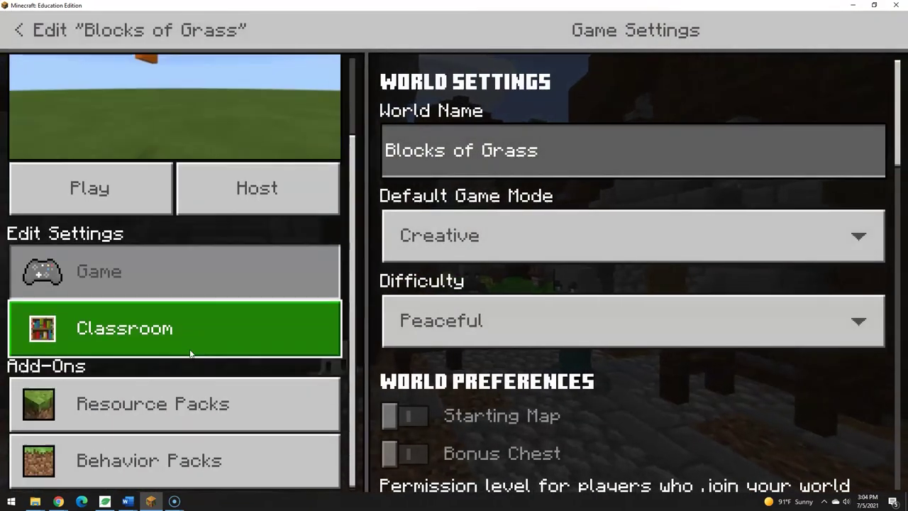
Activate the Garlic Behavior 1_1 behavior pack for the Blocks of Grass world
left_click(199, 461)
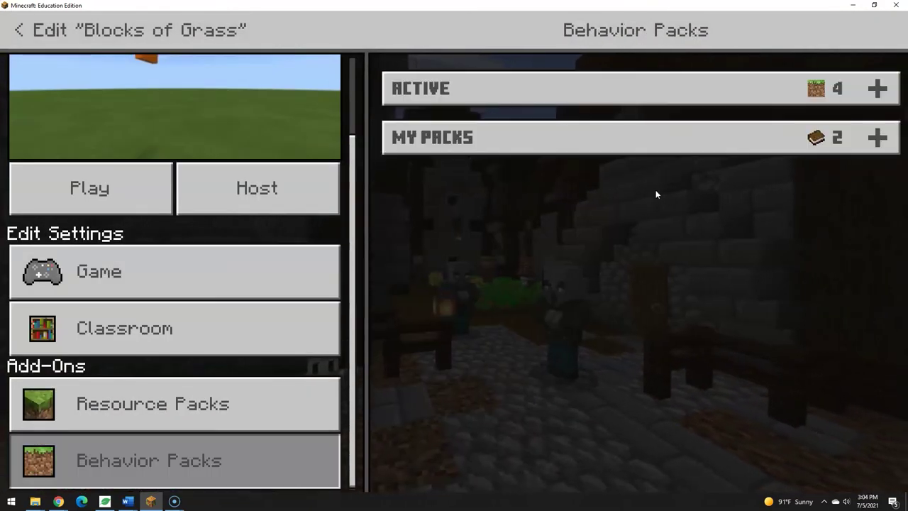
left_click(669, 137)
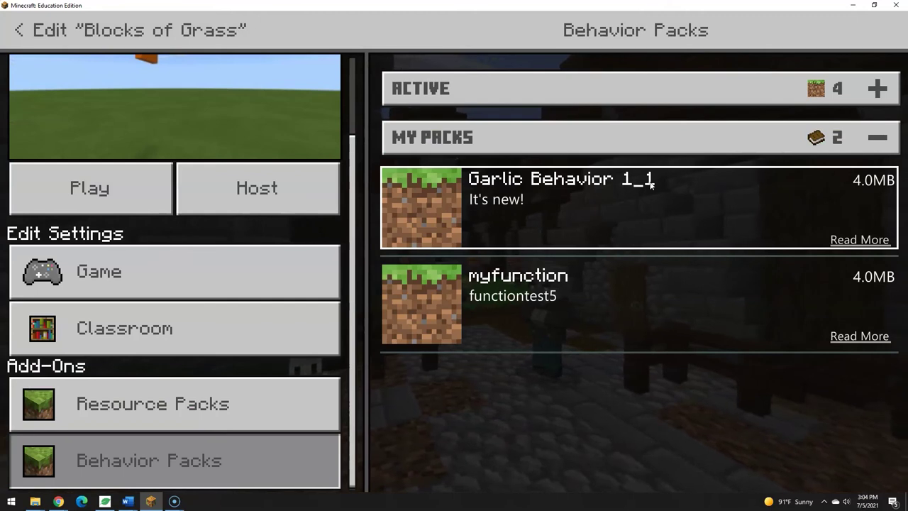
left_click(612, 199)
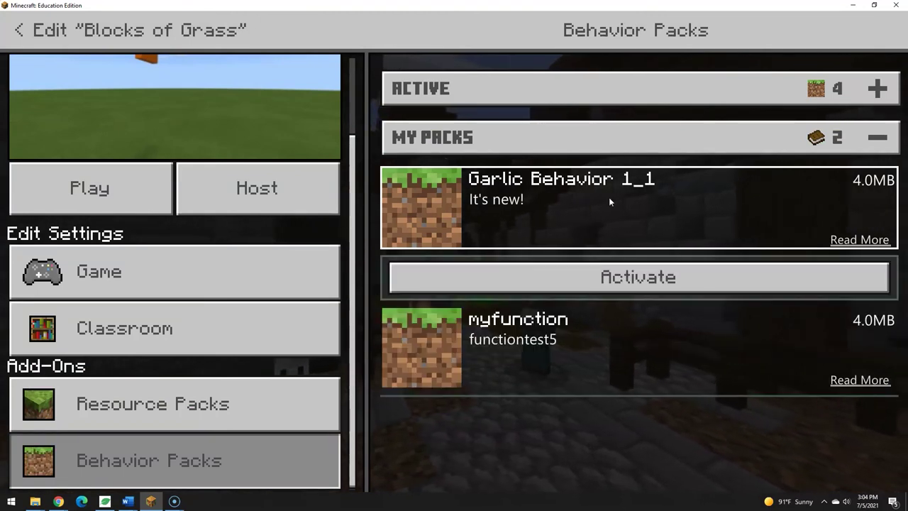
left_click(611, 276)
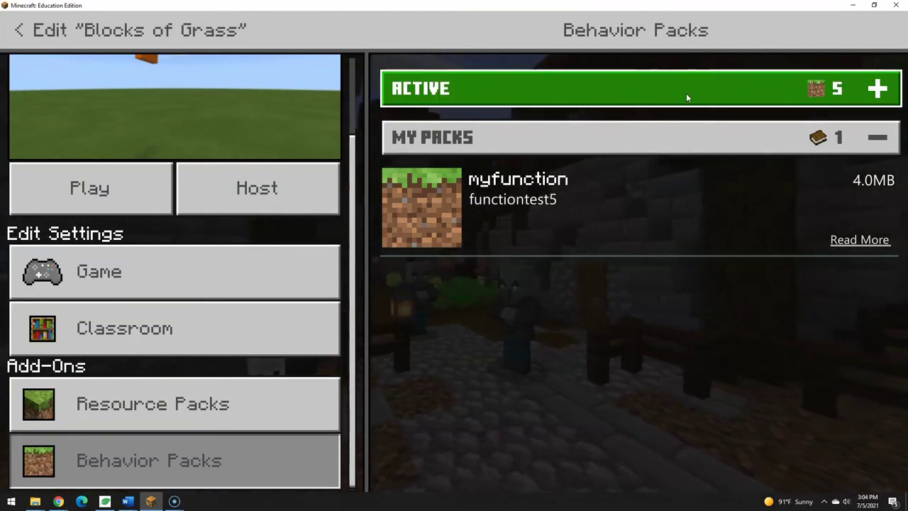
Review the world's active behavior packs, select Garlic Behavior 1_1 among them, and start playing the Blocks of Grass world
left_click(686, 93)
scroll(619, 325, "down", 2)
scroll(572, 304, "up", 4)
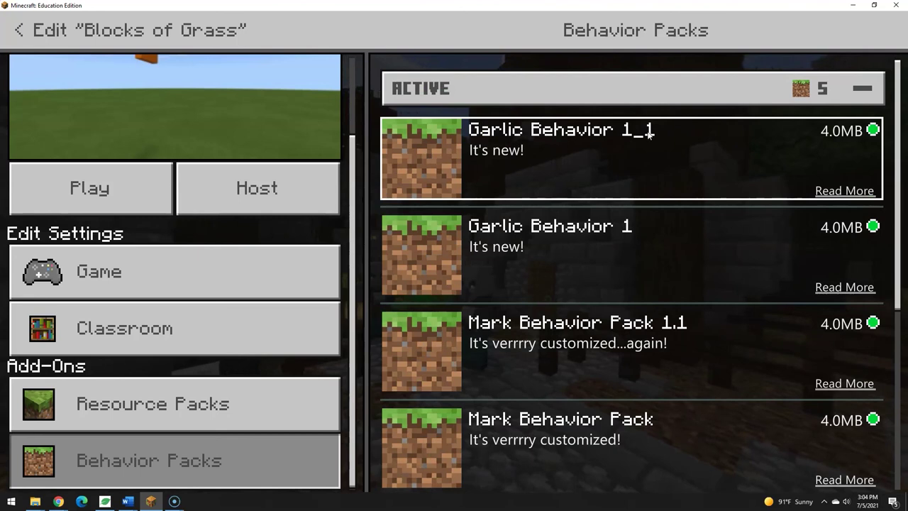
left_click(500, 142)
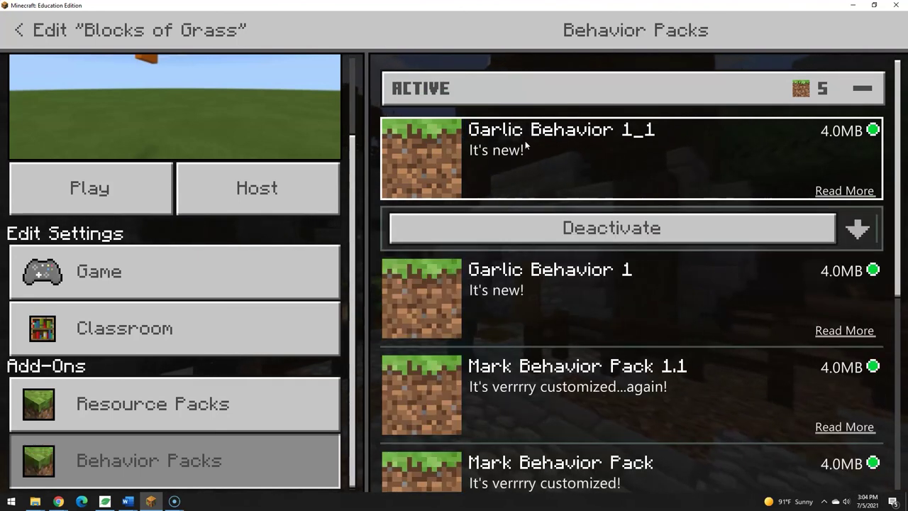
left_click(132, 187)
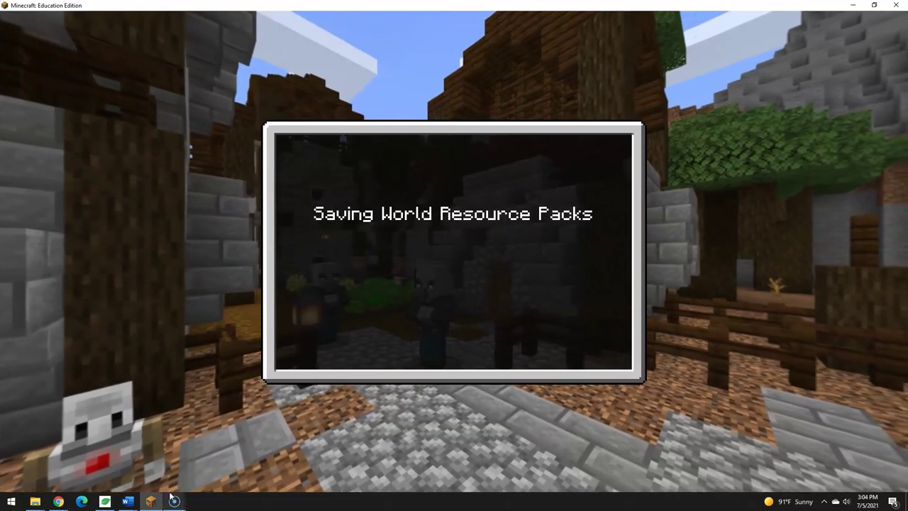
Check the function file's name in the functions folder of garlicbehaviorpack1_1 in File Explorer, and return to Minecraft: Education Edition
mouse_move(47, 502)
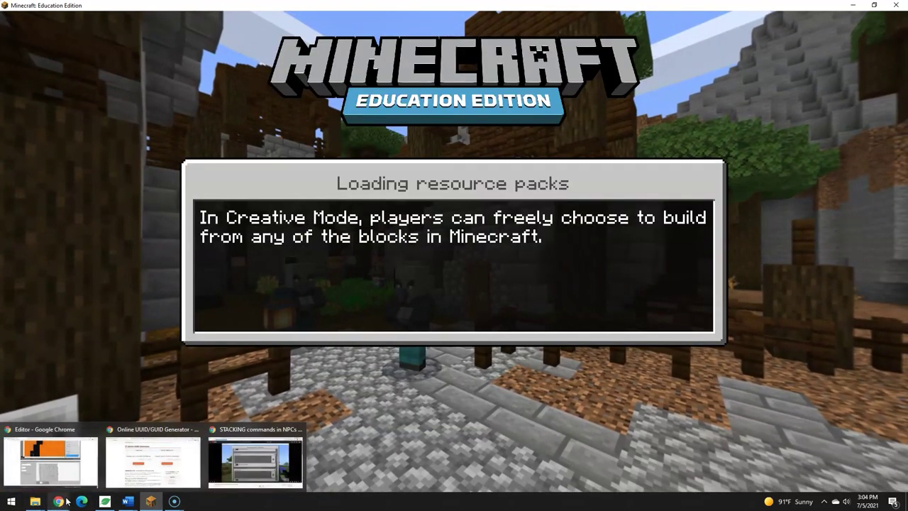
left_click(178, 468)
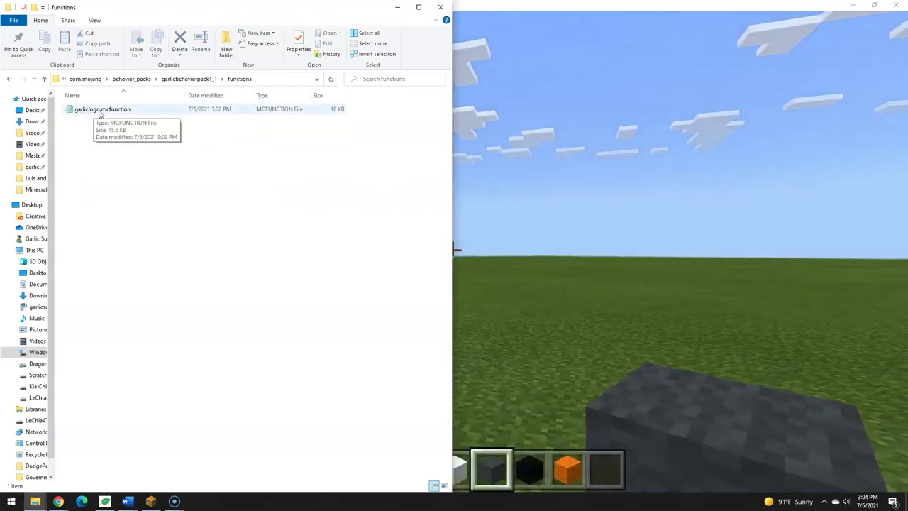
key("alt+Tab")
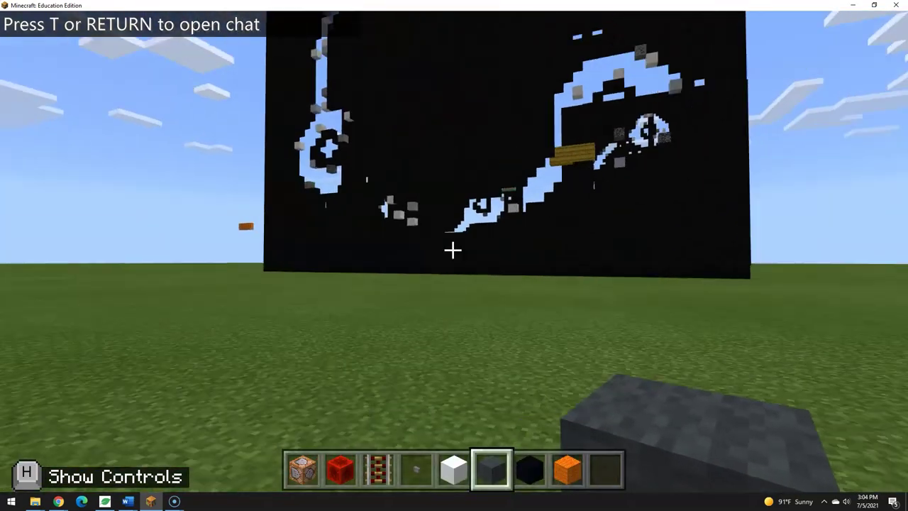
Run the chat command /function garliclogo to build the logo, and run the same command a second time
type("t/fu")
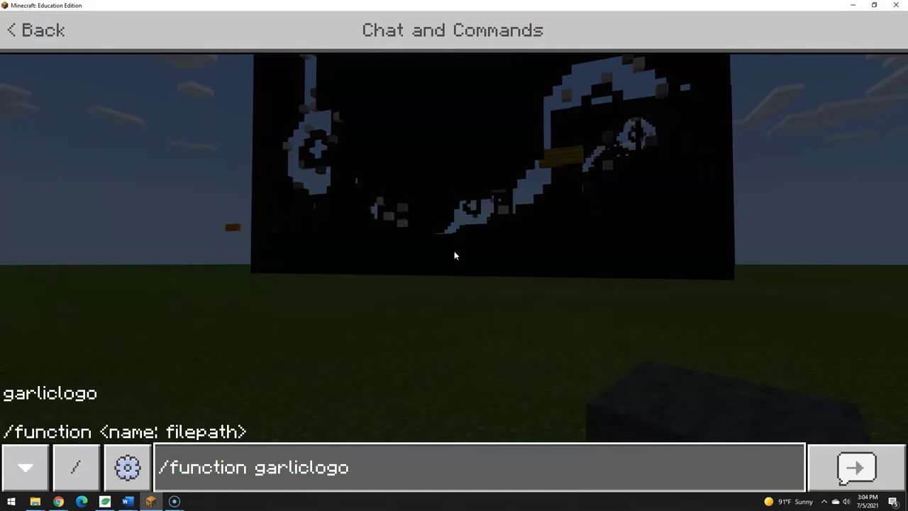
type("nction garliclogo")
key("Return")
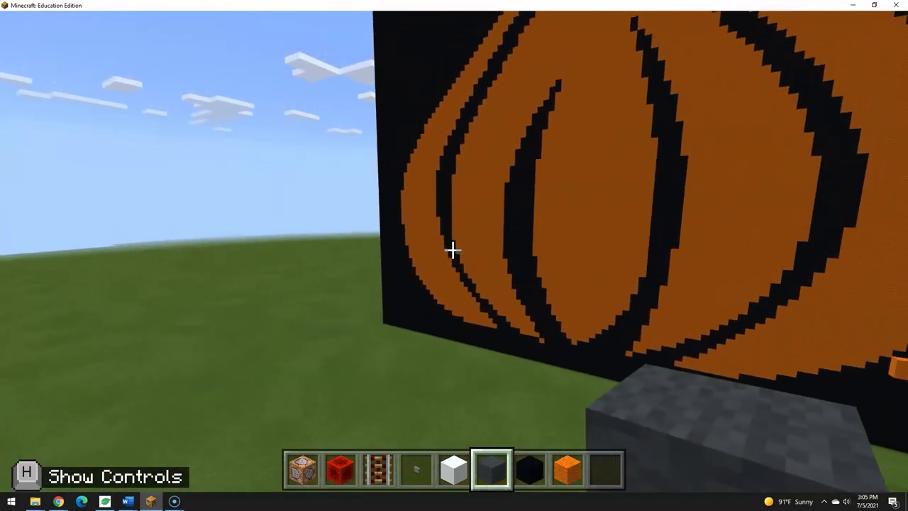
key("t")
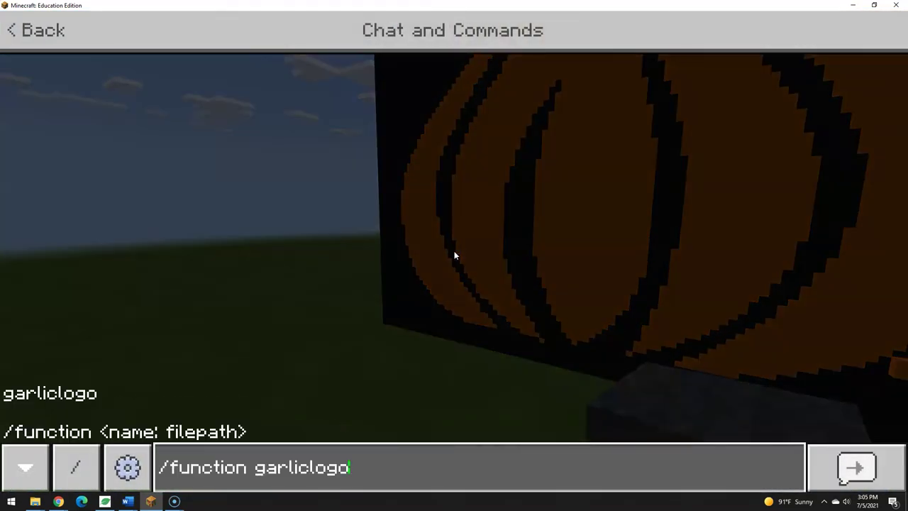
key("Return")
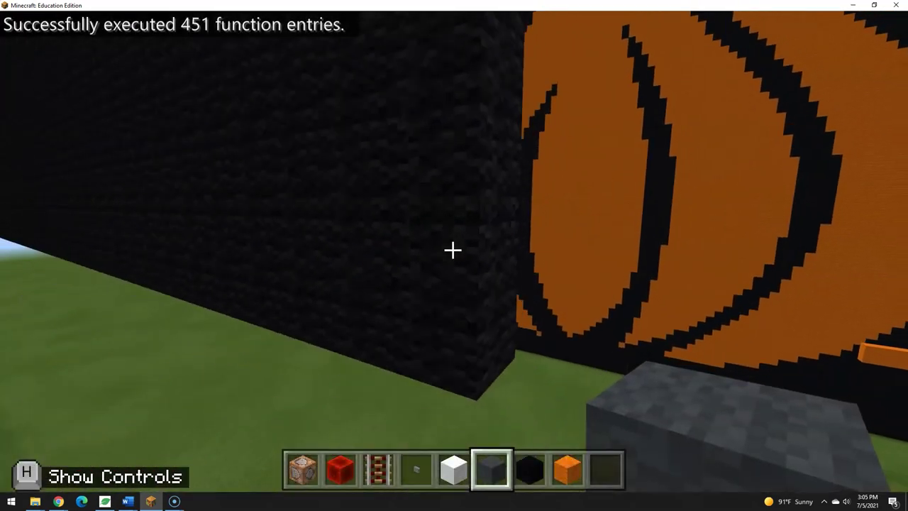